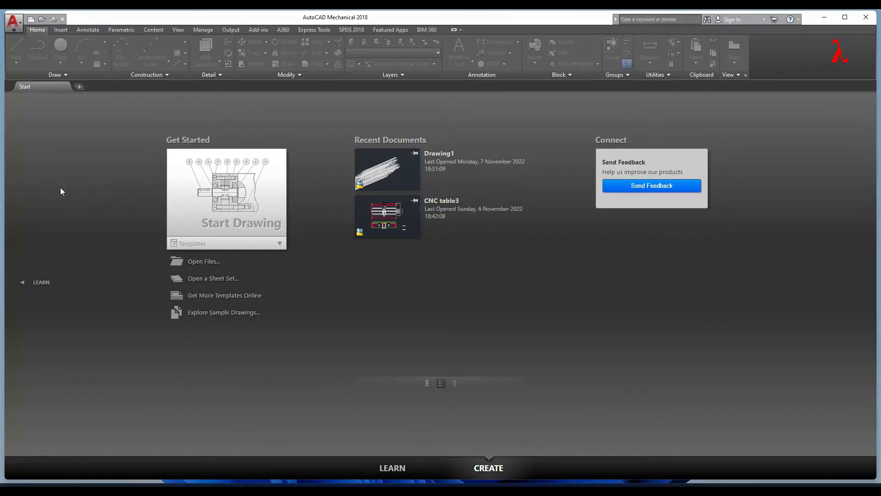
Create a new drawing from the acadiso template
{"action": "left_click", "coordinate": [27, 16]}
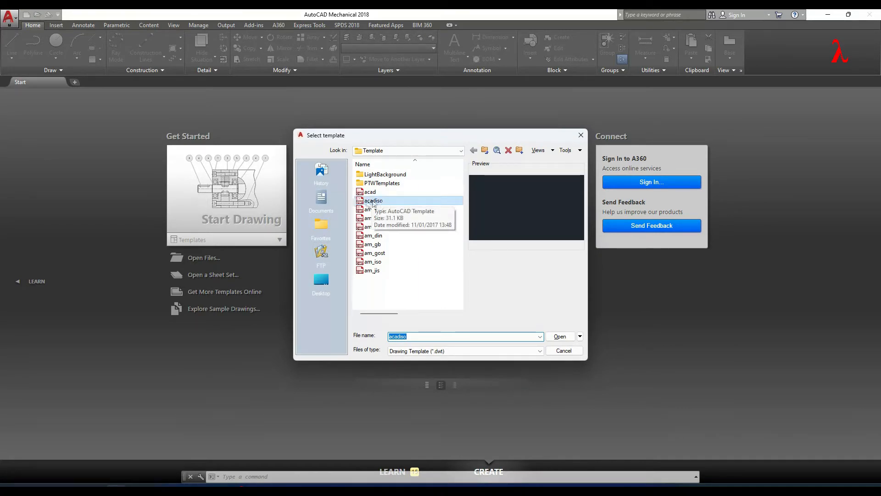
{"action": "left_click", "coordinate": [558, 337]}
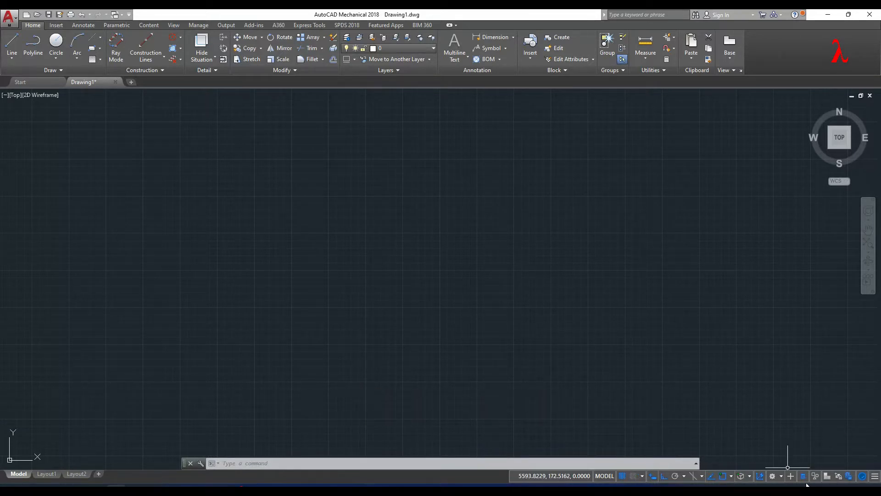
Check the available status bar drafting aids, align the view to Top and turn on Ortho mode
{"action": "left_click", "coordinate": [875, 478]}
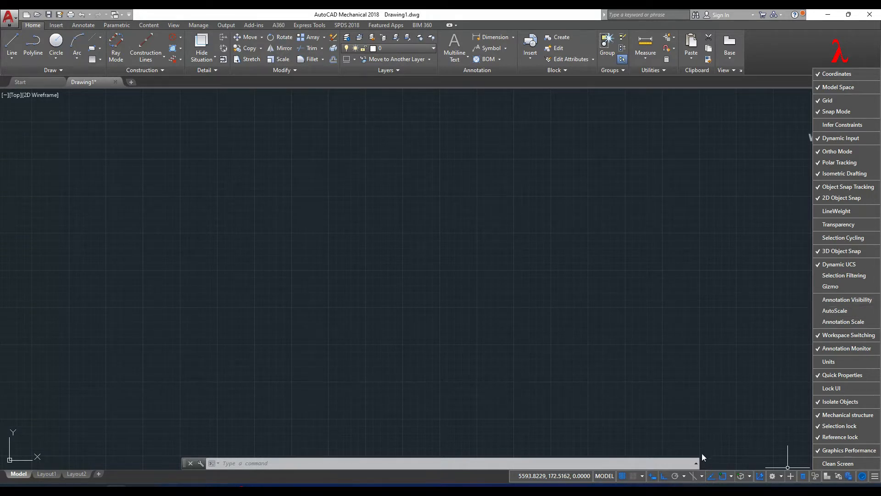
{"action": "left_click", "coordinate": [323, 164]}
{"action": "left_click", "coordinate": [839, 139]}
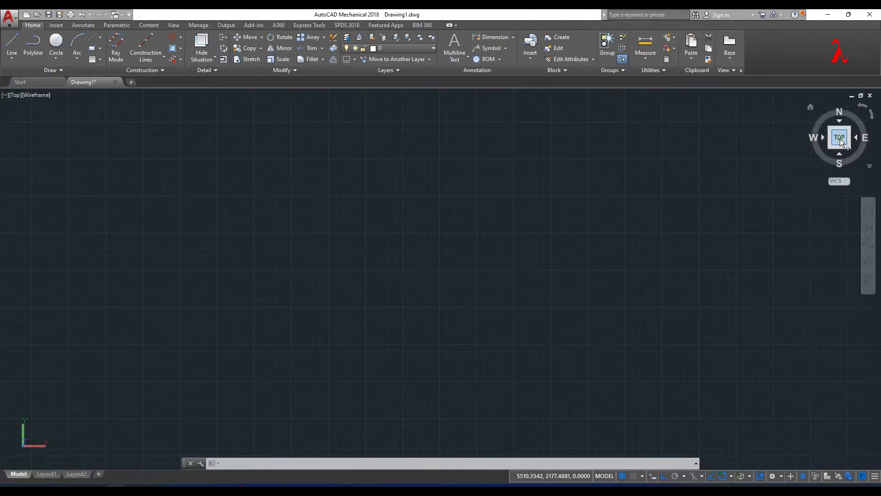
{"action": "key", "text": "F8"}
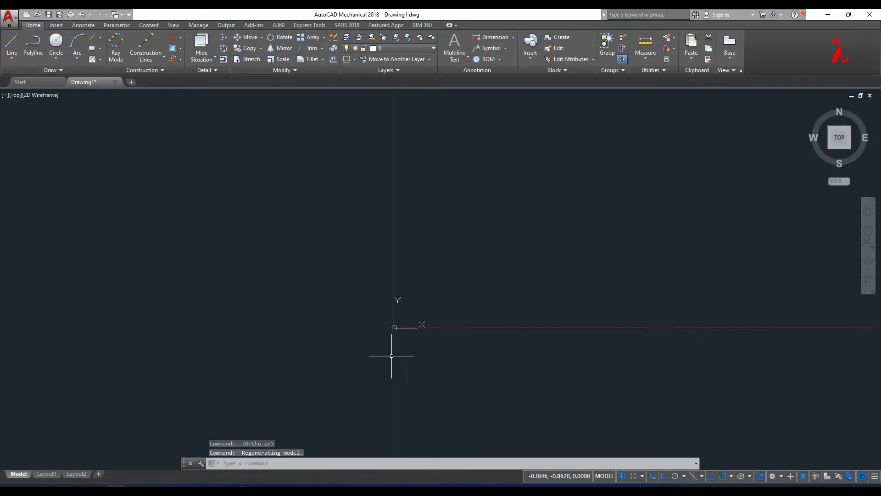
Draw a 20 by 20 rectangle with its first corner at the origin 0,0
{"action": "scroll", "coordinate": [285, 266], "scroll_direction": "down", "scroll_amount": 3}
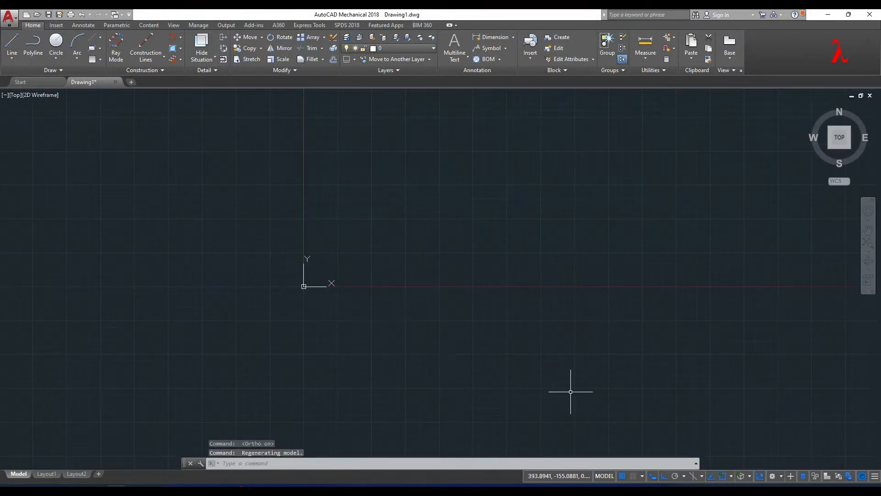
{"action": "scroll", "coordinate": [567, 397], "scroll_direction": "down", "scroll_amount": 2}
{"action": "scroll", "coordinate": [236, 268], "scroll_direction": "down", "scroll_amount": 1}
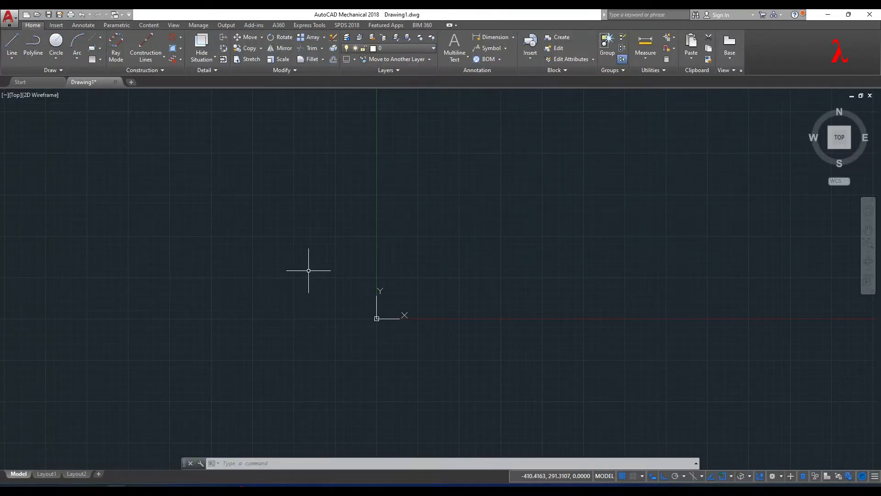
{"action": "type", "text": "recta"}
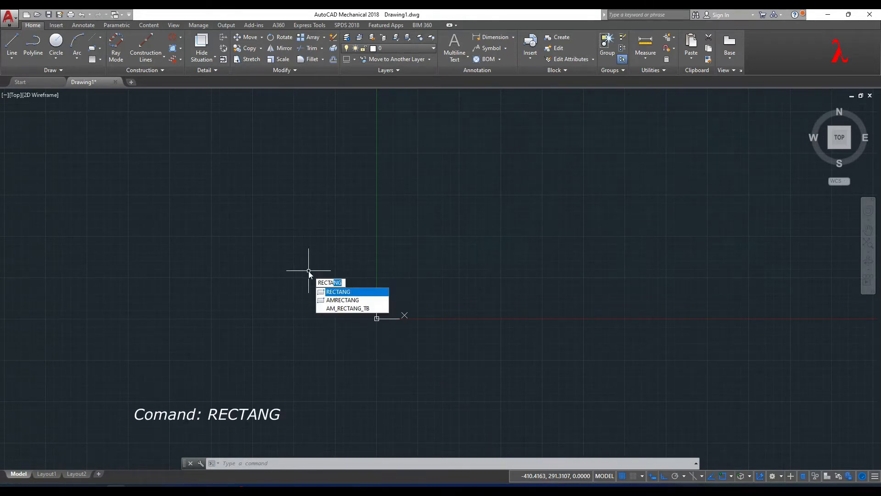
{"action": "key", "text": "Return"}
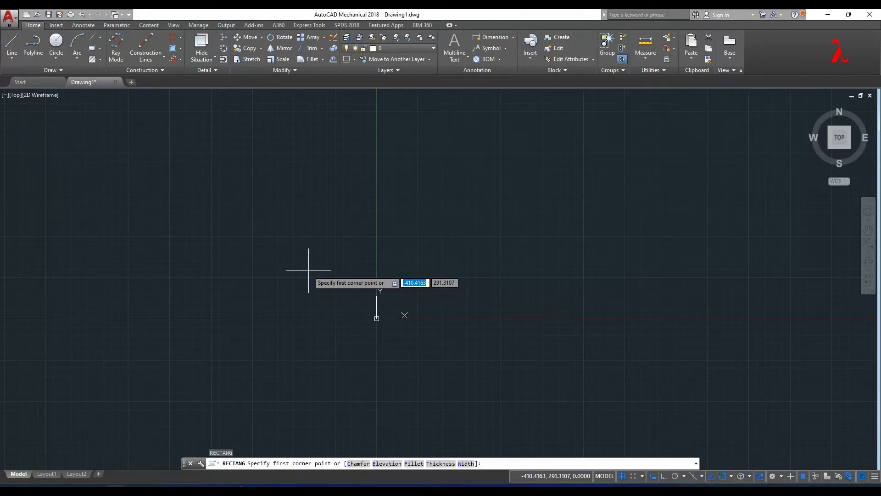
{"action": "type", "text": "0,0"}
{"action": "key", "text": "Return"}
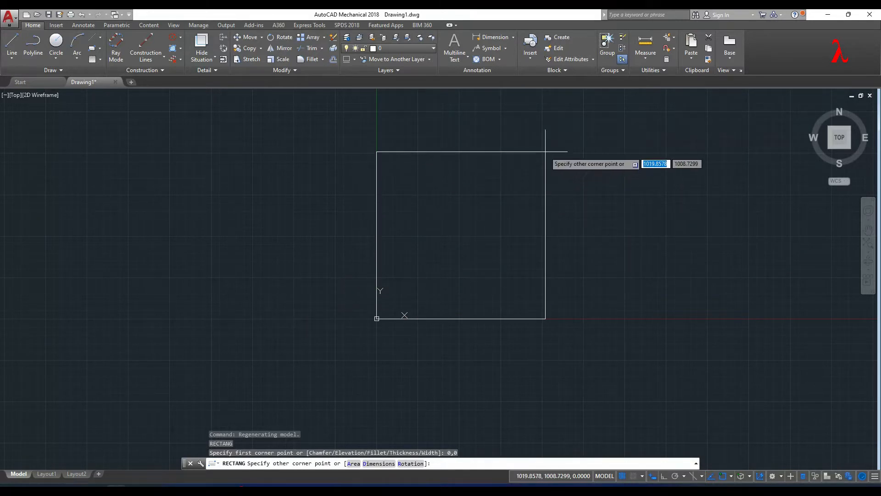
{"action": "type", "text": "20"}
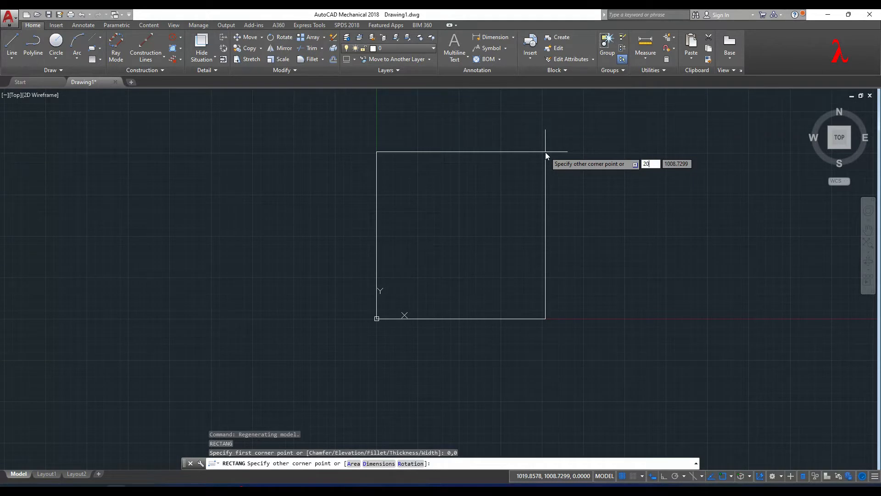
{"action": "key", "text": "Tab"}
{"action": "type", "text": "20"}
{"action": "key", "text": "Return"}
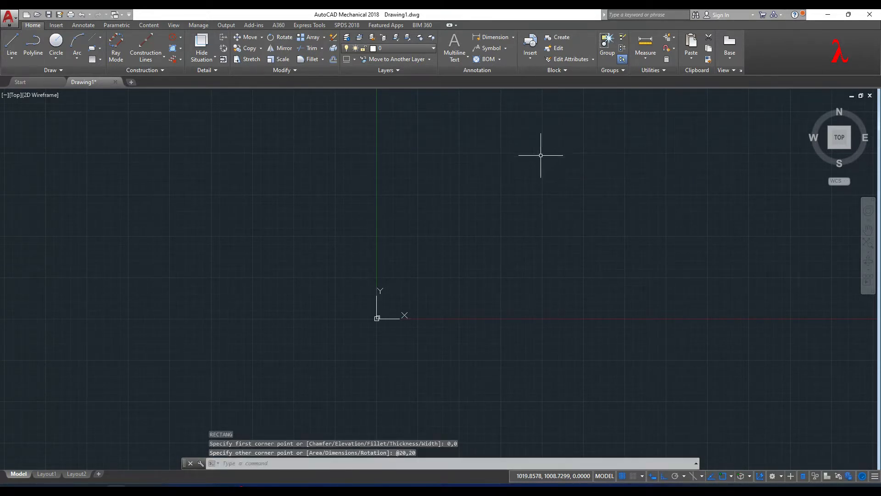
Draw a 5.42 line straight down from the square's upper-right corner along its right edge
{"action": "left_click", "coordinate": [845, 140]}
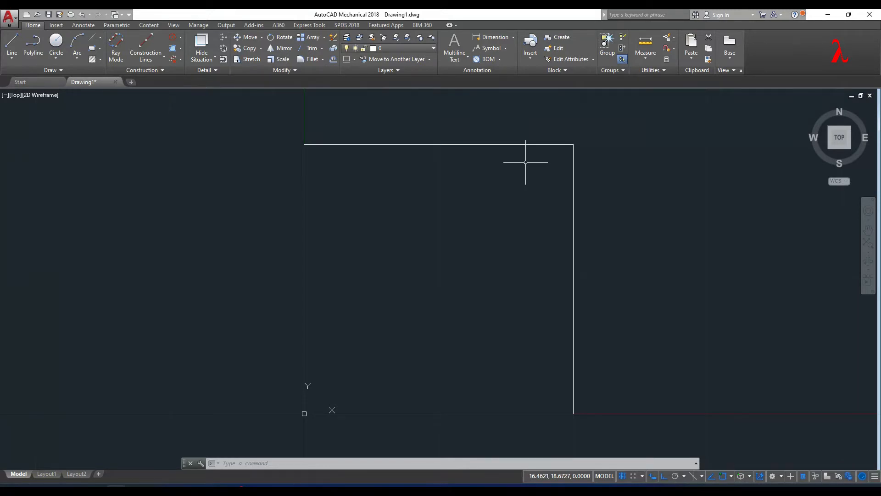
{"action": "type", "text": "l"}
{"action": "key", "text": "Return"}
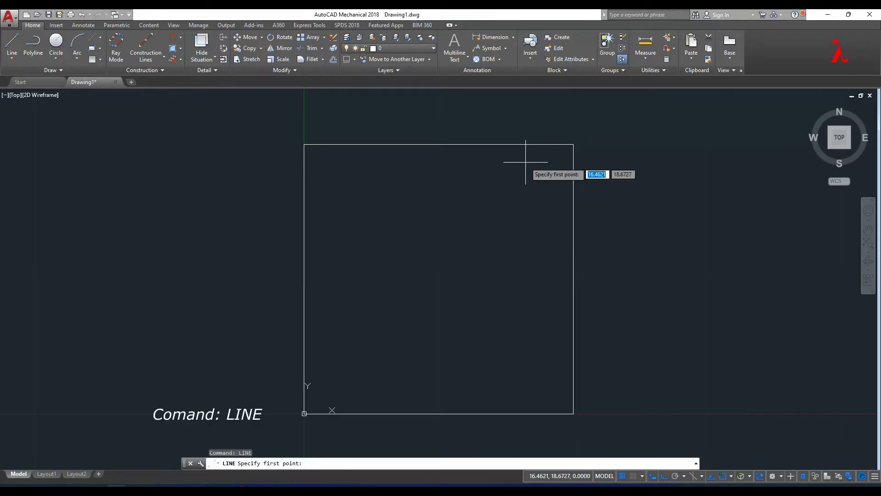
{"action": "left_click", "coordinate": [573, 144]}
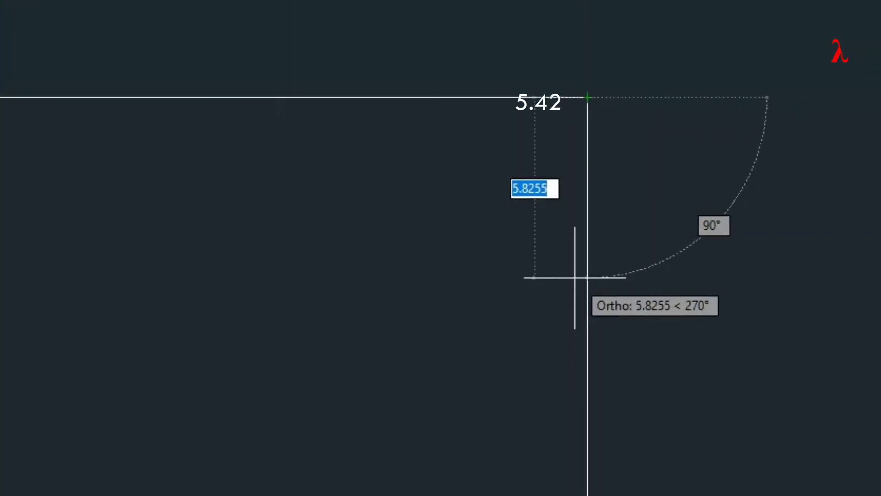
{"action": "key", "text": "BackSpace"}
{"action": "type", "text": "5.42"}
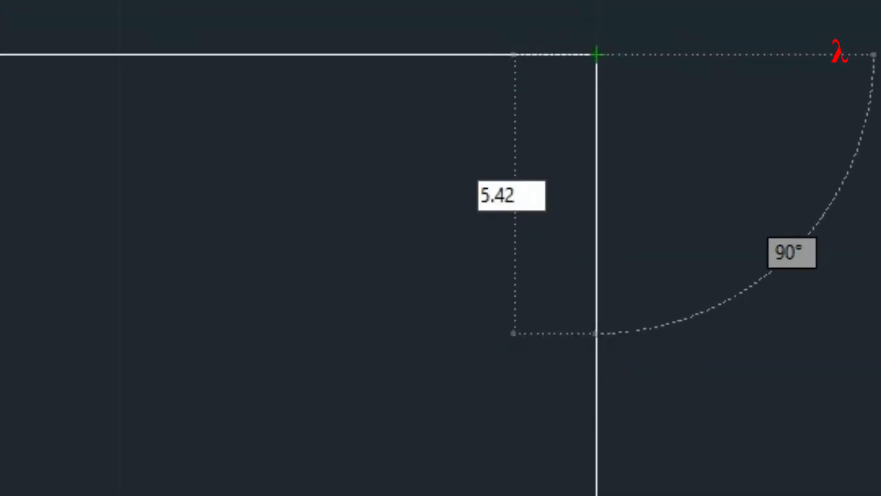
{"action": "key", "text": "Return"}
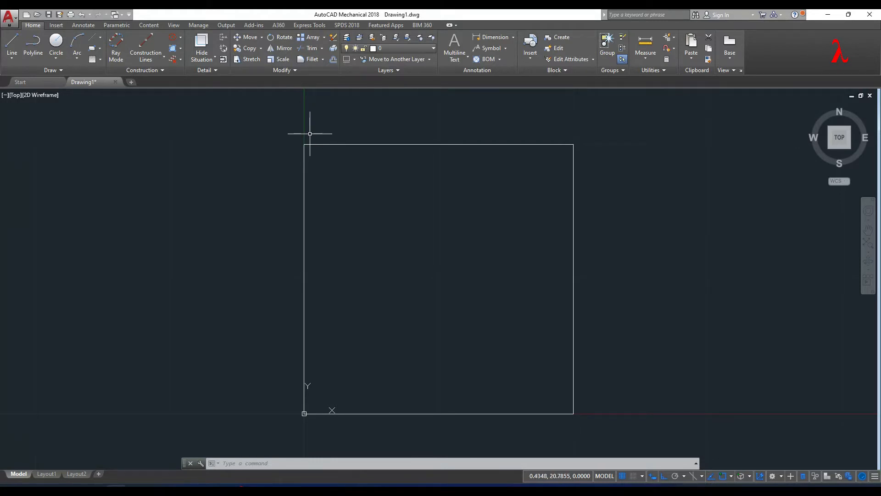
Draw a 5.42 line straight down from the square's upper-left corner along its left edge
{"action": "type", "text": "l"}
{"action": "key", "text": "Return"}
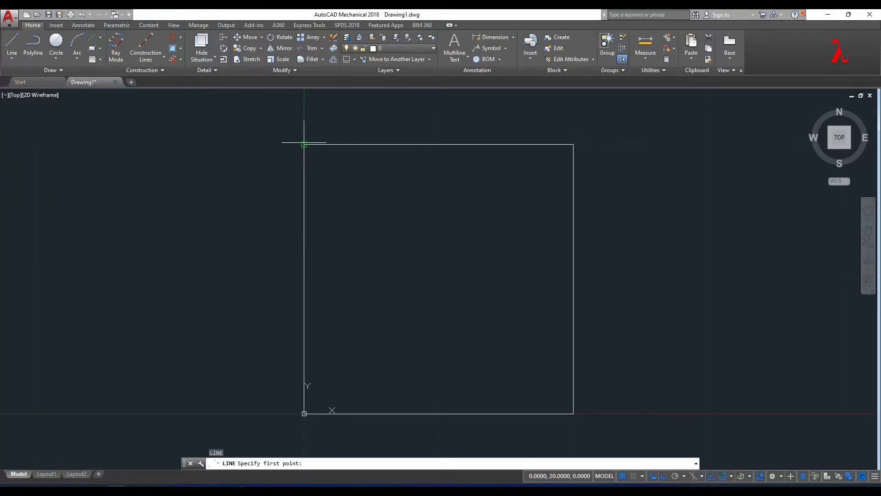
{"action": "left_click", "coordinate": [304, 144]}
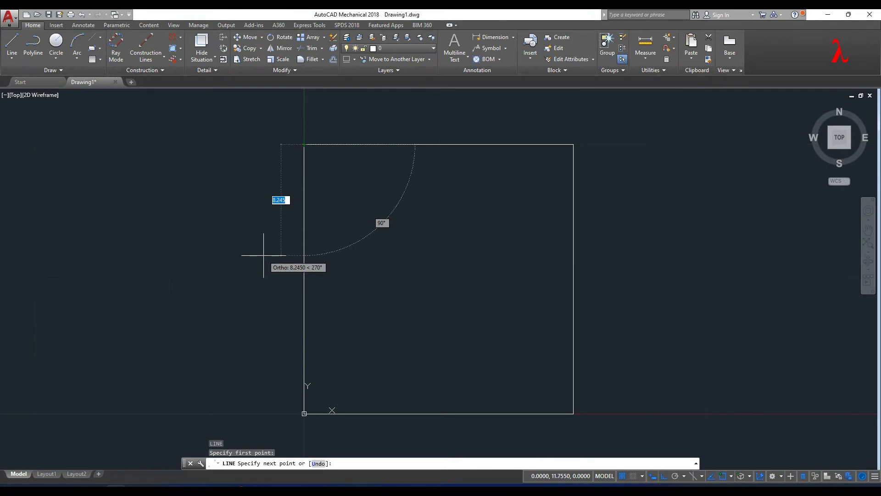
{"action": "type", "text": "5.42"}
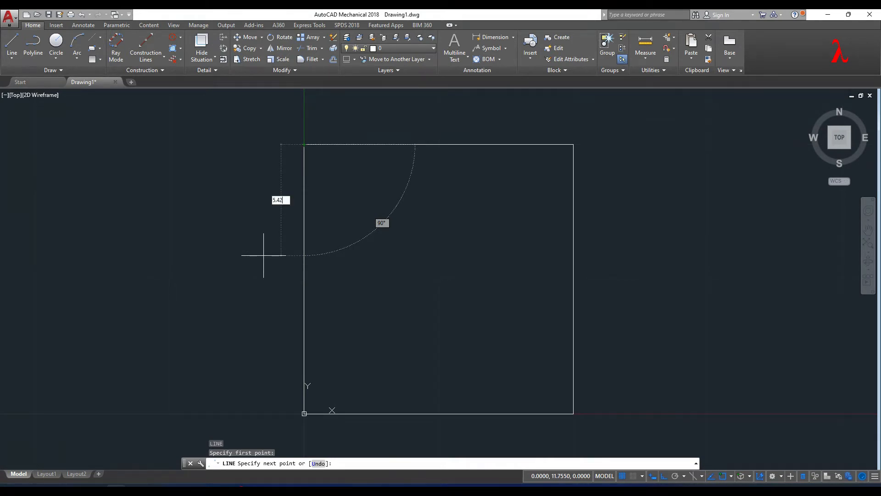
{"action": "key", "text": "Return"}
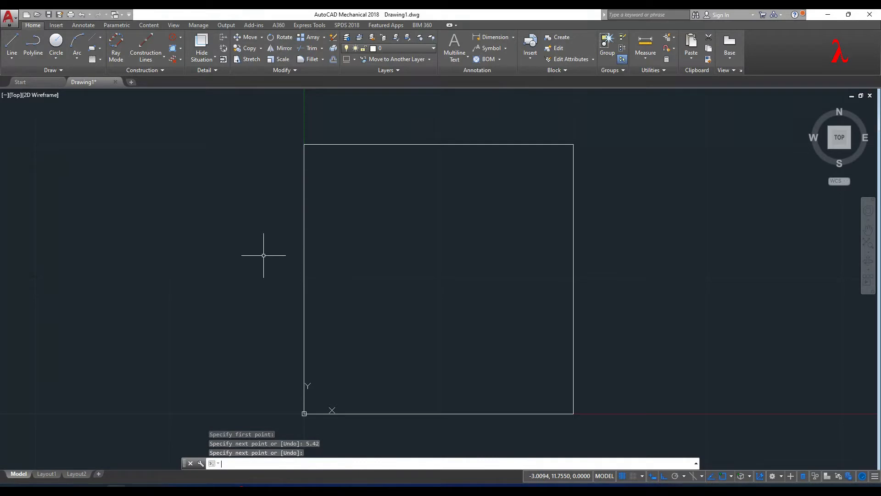
{"action": "key", "text": "Return"}
Draw a 5.42 line horizontally from the square's lower-left corner along its bottom edge
{"action": "key", "text": "Return"}
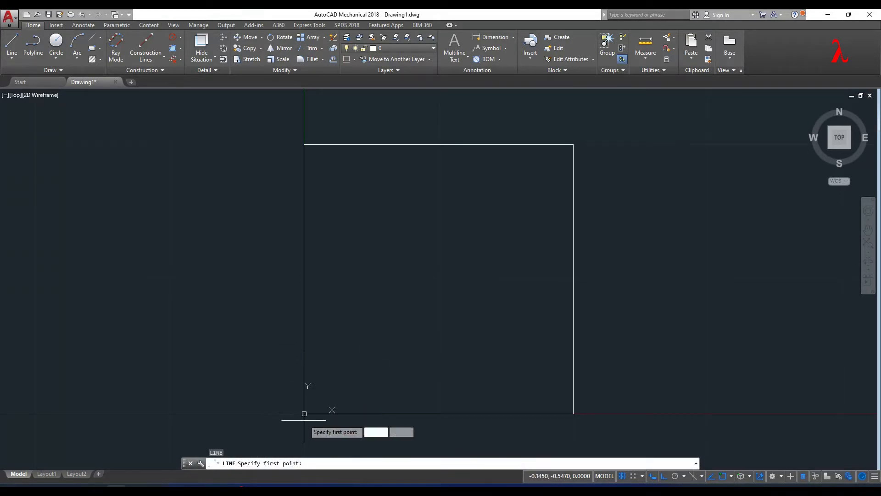
{"action": "type", "text": "0"}
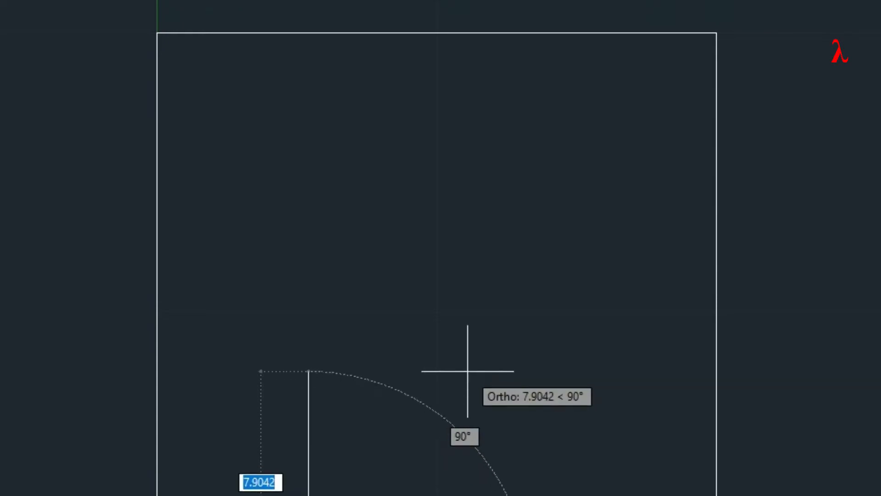
{"action": "key", "text": "Escape"}
Draw a 5.42 line from the square's lower-right corner toward the left along its bottom edge
{"action": "type", "text": "l"}
{"action": "key", "text": "Return"}
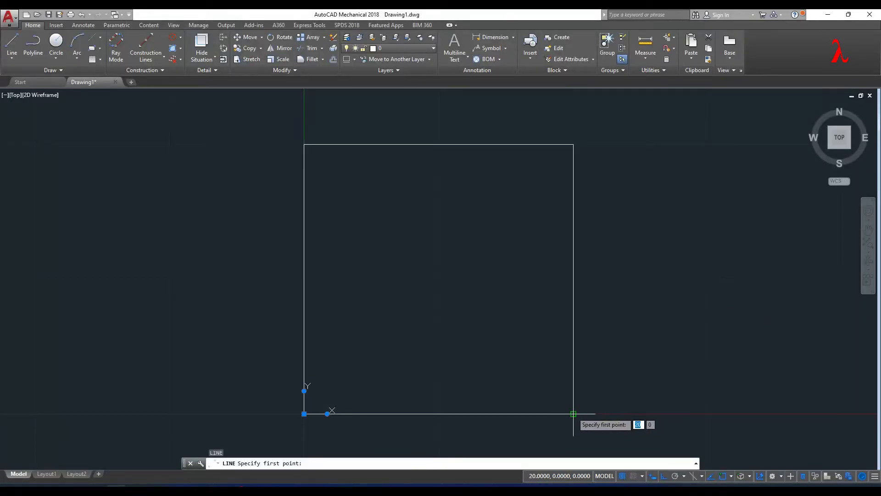
{"action": "left_click", "coordinate": [573, 413]}
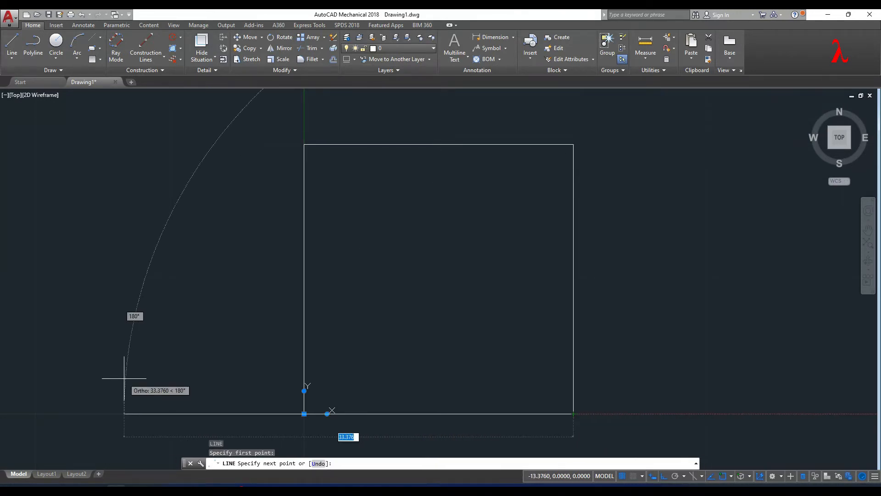
{"action": "type", "text": "5.42"}
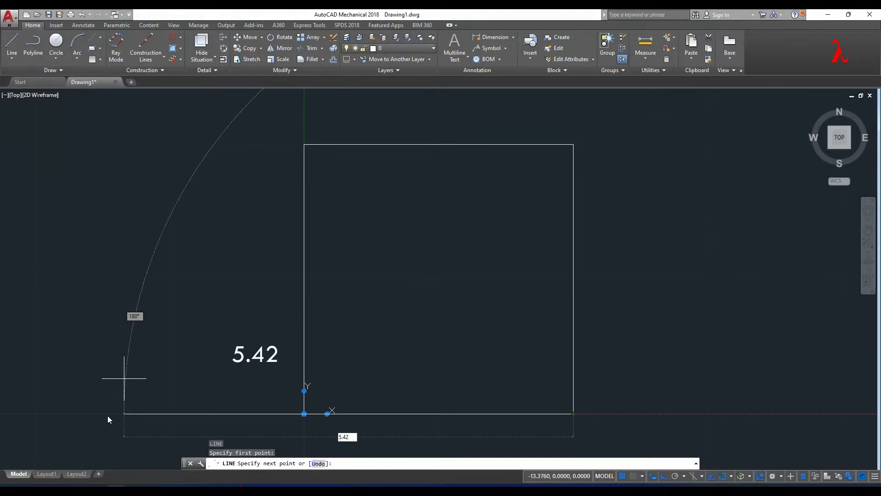
{"action": "key", "text": "Return"}
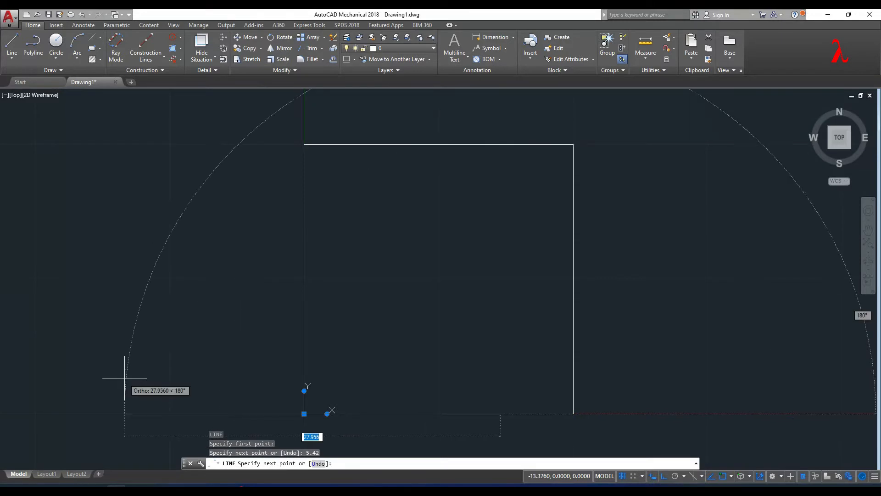
{"action": "key", "text": "Return"}
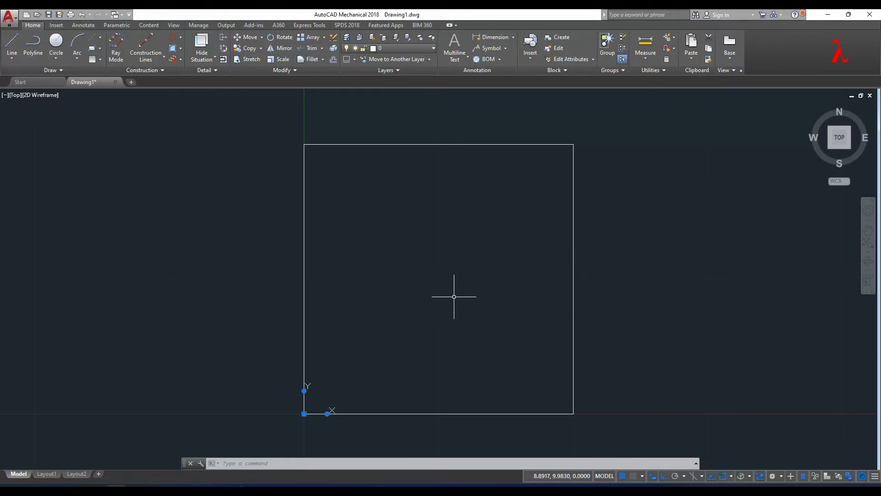
Draw a diagonal line from the square's upper-left corner to its lower-right corner
{"action": "type", "text": "line"}
{"action": "key", "text": "Return"}
{"action": "left_click", "coordinate": [300, 145]}
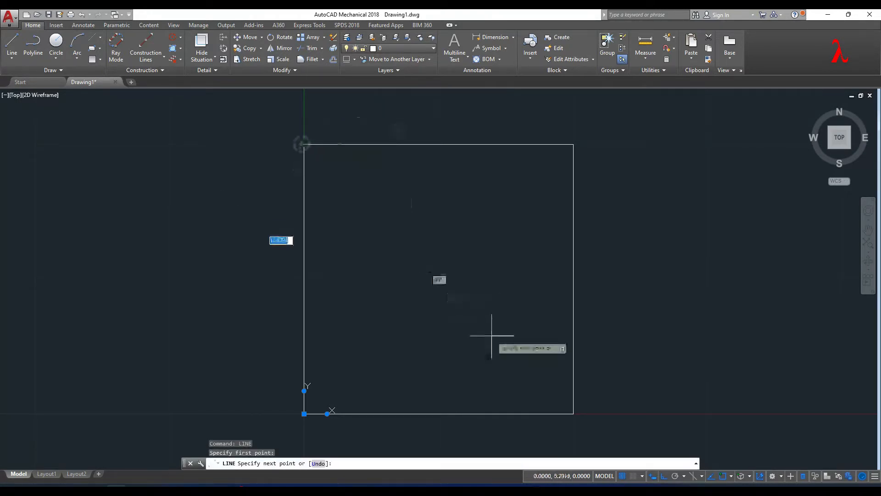
{"action": "left_click", "coordinate": [573, 414]}
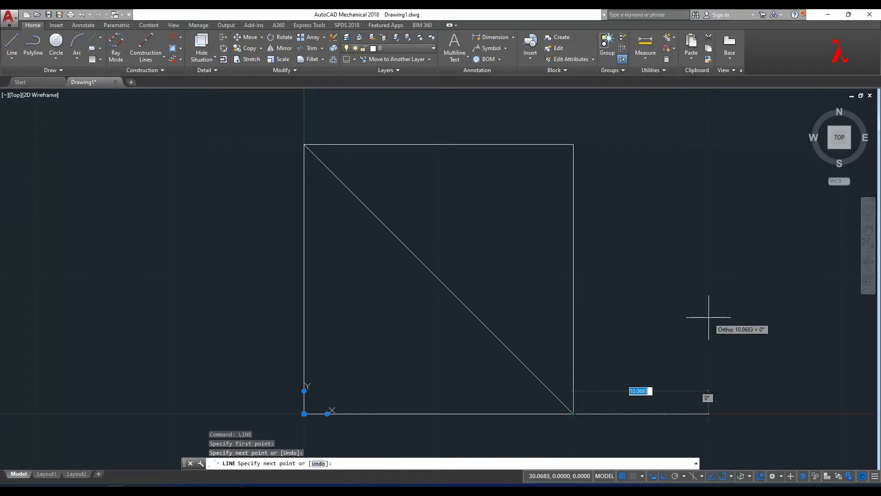
{"action": "key", "text": "Return"}
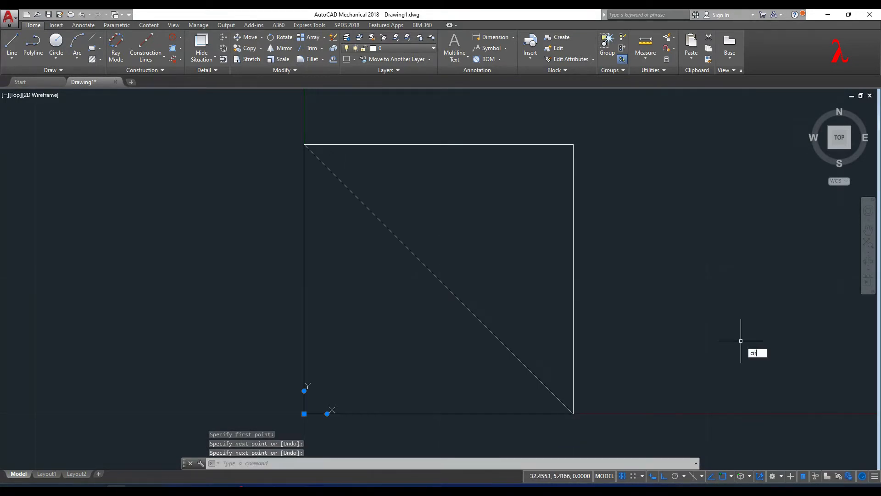
Draw a circle of diameter 4.2 centred on the midpoint of the diagonal line
{"action": "key", "text": "Return"}
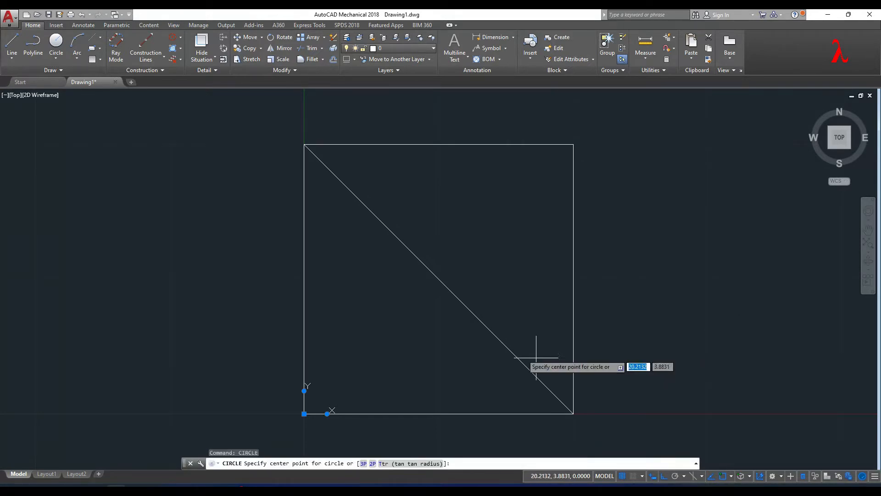
{"action": "right_click", "coordinate": [443, 287], "text": "shift"}
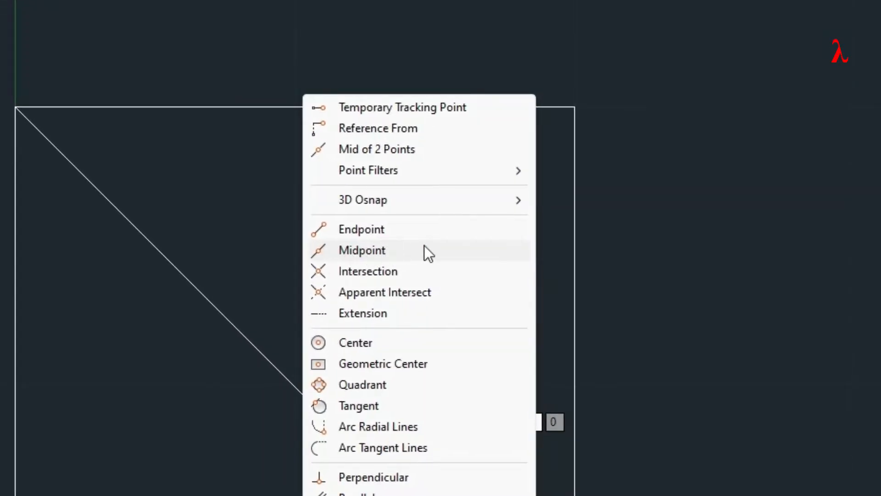
{"action": "left_click", "coordinate": [332, 252]}
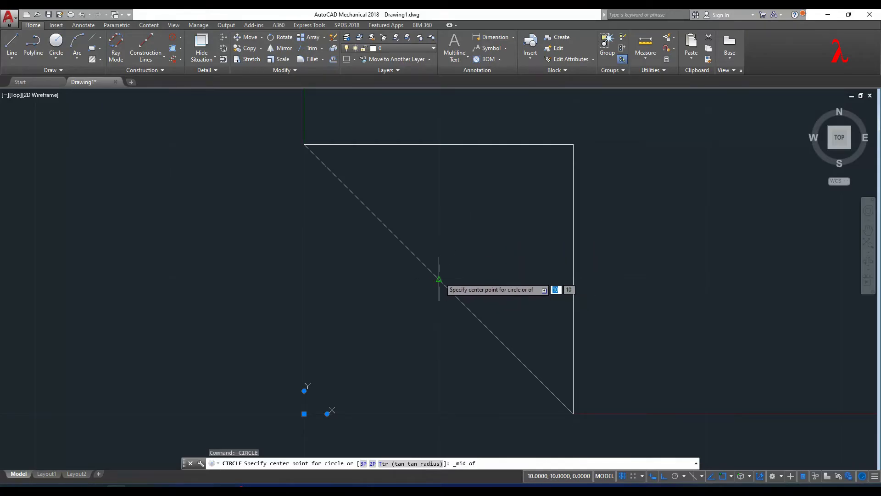
{"action": "left_click", "coordinate": [438, 279]}
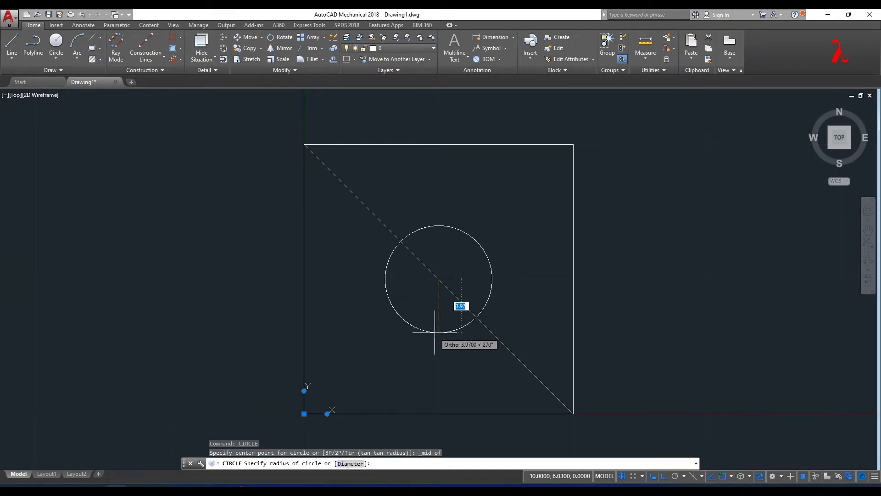
{"action": "type", "text": "d"}
{"action": "key", "text": "Return"}
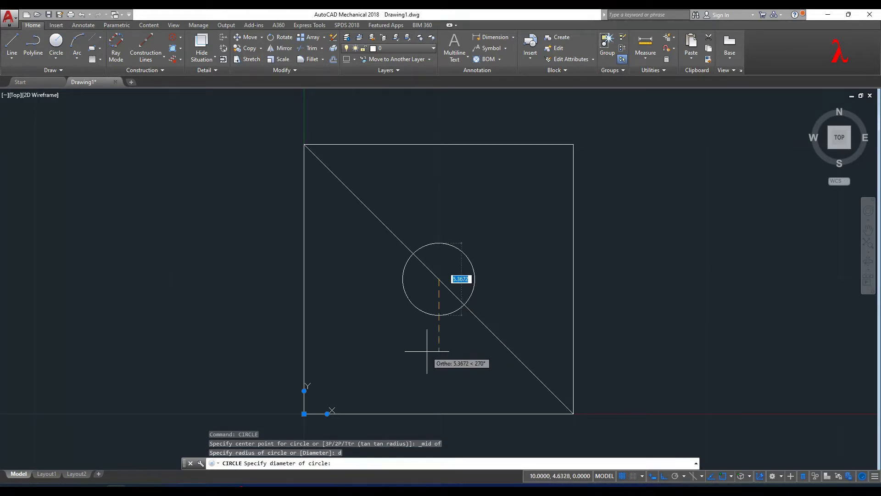
{"action": "type", "text": "4.2"}
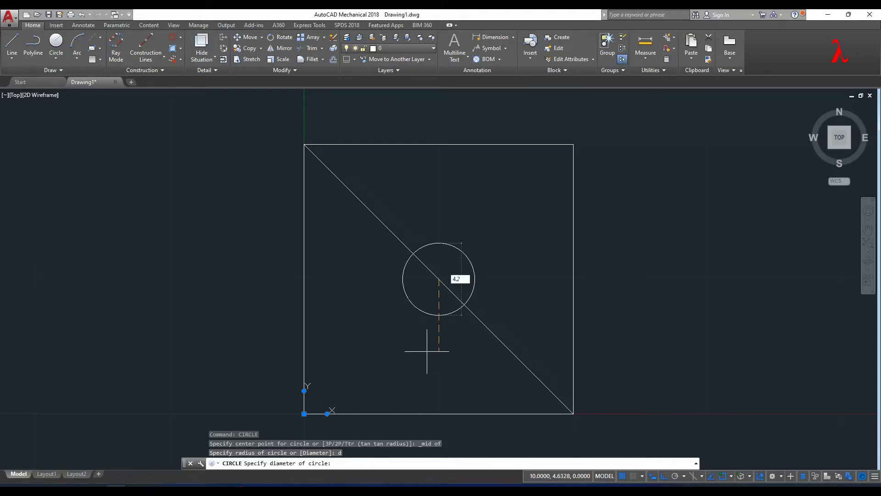
{"action": "key", "text": "Return"}
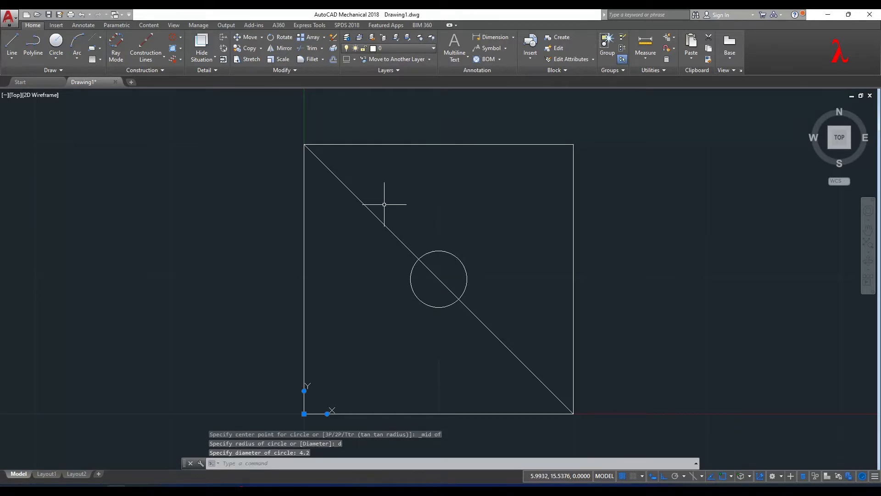
Erase the diagonal line and the large square polyline, leaving the short edge lines and the circle
{"action": "left_click", "coordinate": [365, 204]}
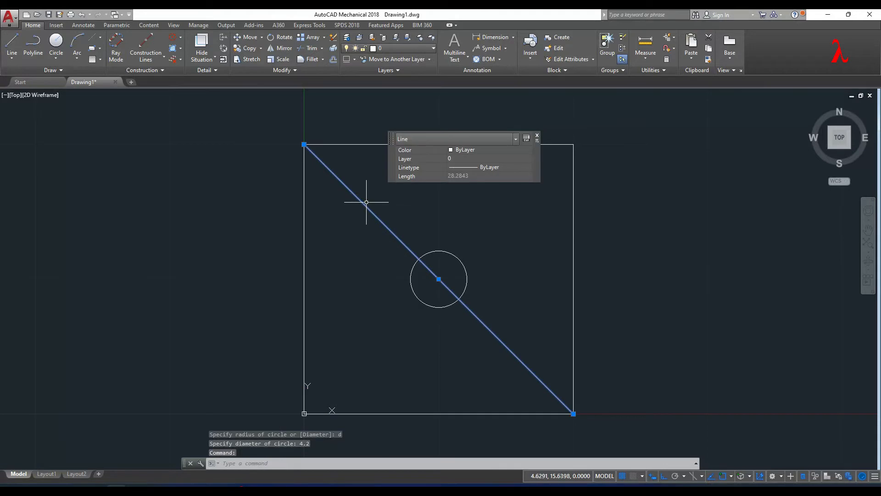
{"action": "key", "text": "Delete"}
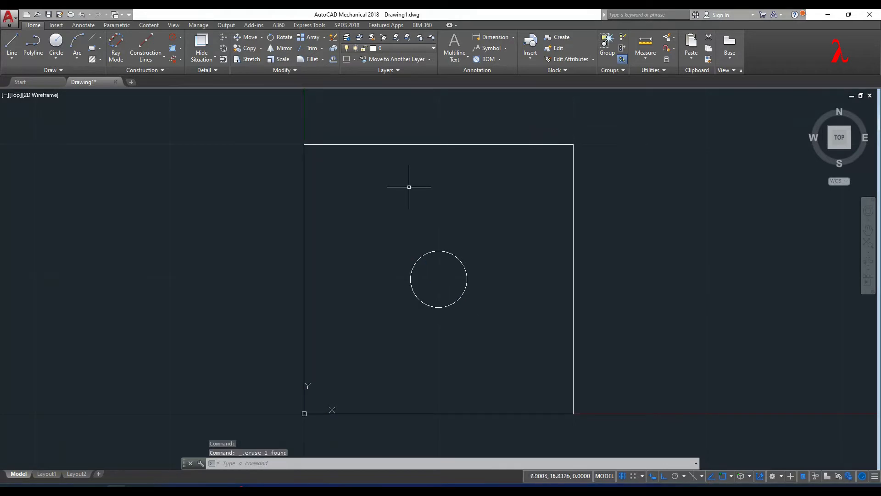
{"action": "left_click", "coordinate": [447, 145]}
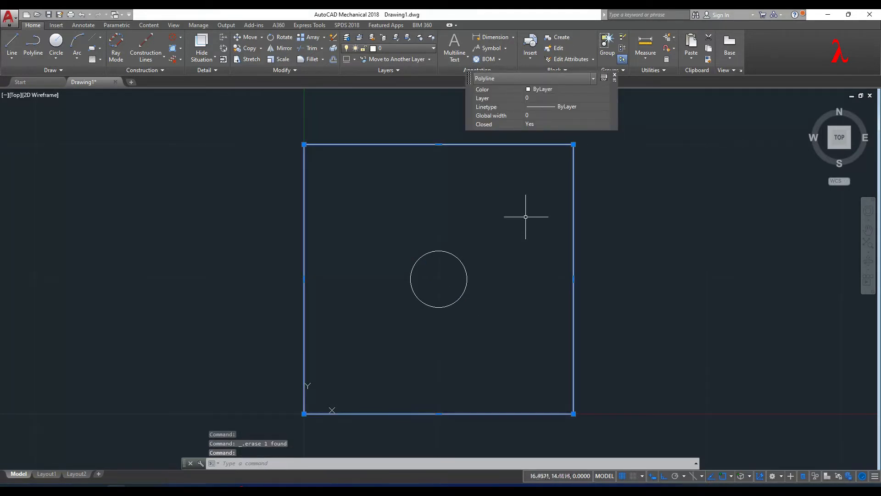
{"action": "key", "text": "Delete"}
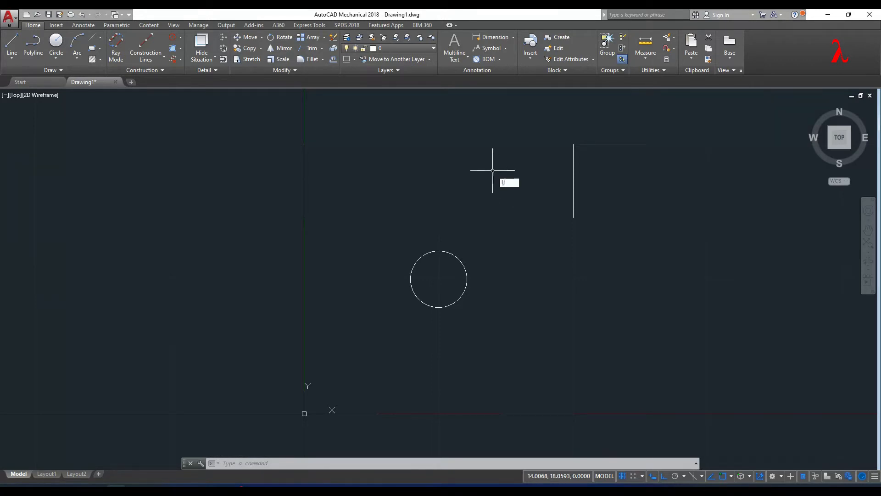
Draw a 5.42 line from the profile's upper-right corner toward the left along the top edge
{"action": "key", "text": "Return"}
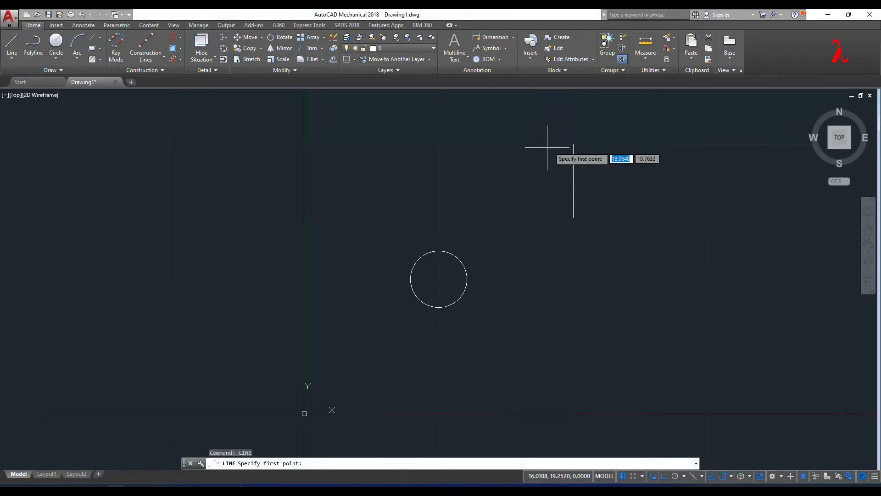
{"action": "left_click", "coordinate": [571, 144]}
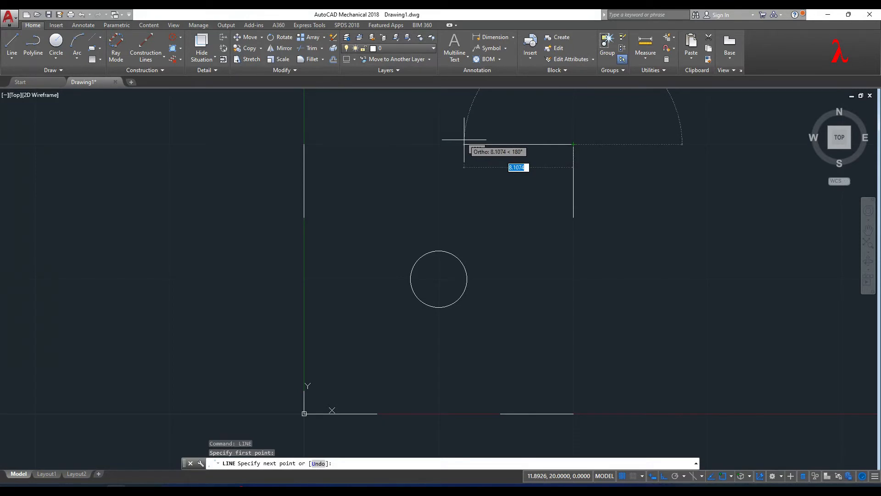
{"action": "type", "text": "5"}
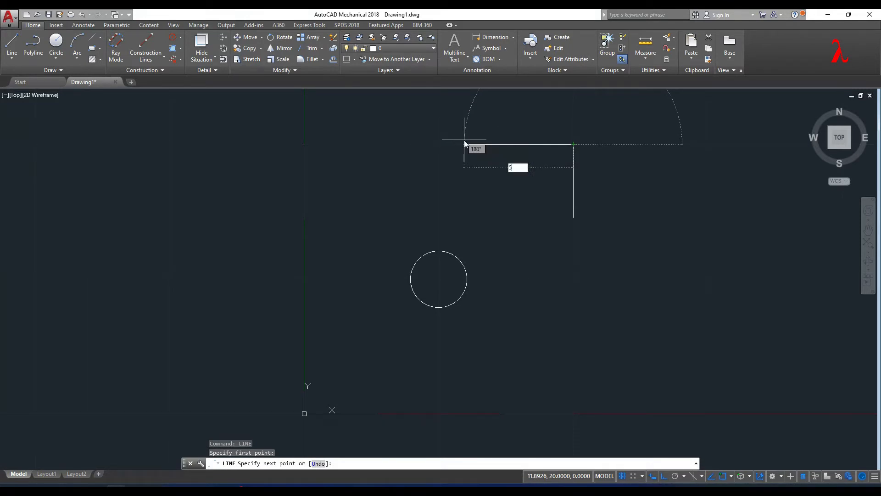
{"action": "type", "text": ".42"}
{"action": "key", "text": "Return"}
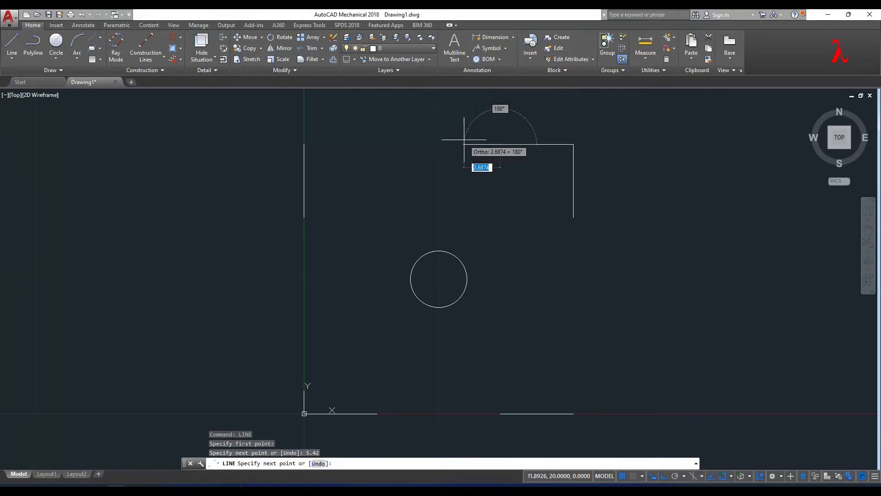
{"action": "key", "text": "Return"}
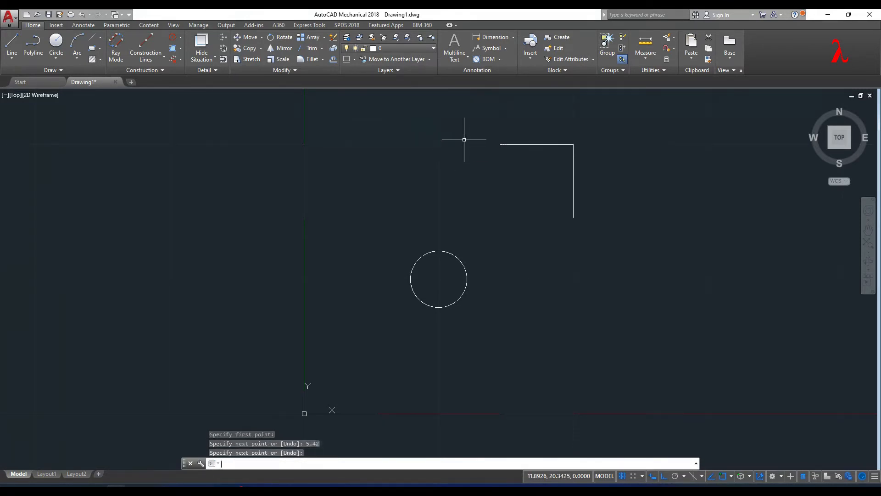
Draw a 5.42 line from the profile's upper-left corner toward the right along the top edge
{"action": "key", "text": "Return"}
{"action": "left_click", "coordinate": [303, 144]}
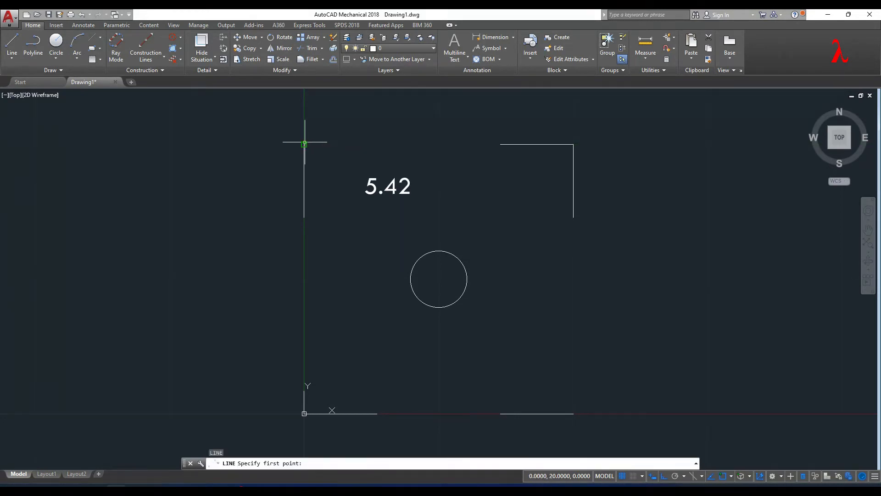
{"action": "type", "text": "5.42"}
{"action": "key", "text": "Return"}
{"action": "key", "text": "Return"}
Draw a 5.42 line straight up from the profile's lower-right corner along the right edge
{"action": "key", "text": "Return"}
{"action": "left_click", "coordinate": [574, 413]}
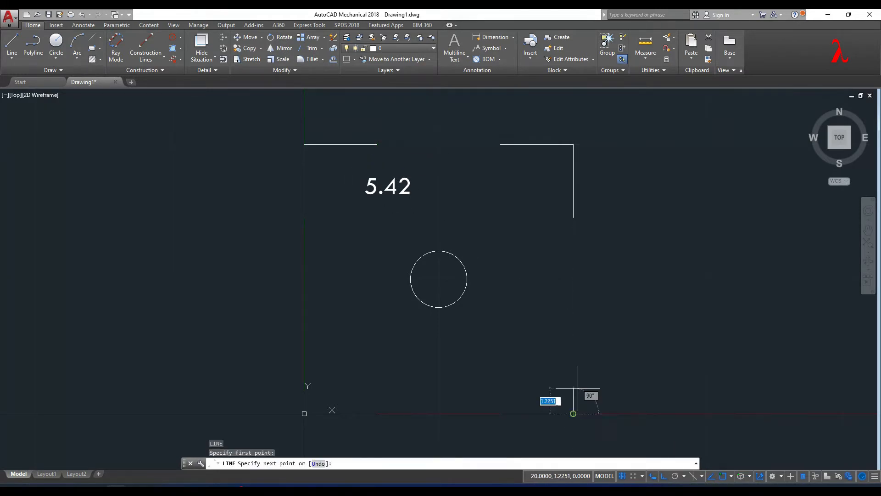
{"action": "type", "text": "5."}
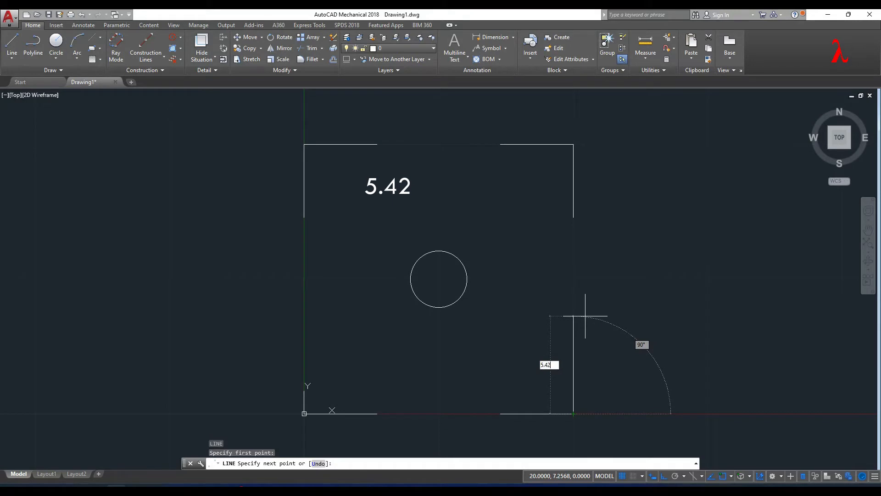
{"action": "type", "text": "42"}
{"action": "key", "text": "Return"}
{"action": "key", "text": "Return"}
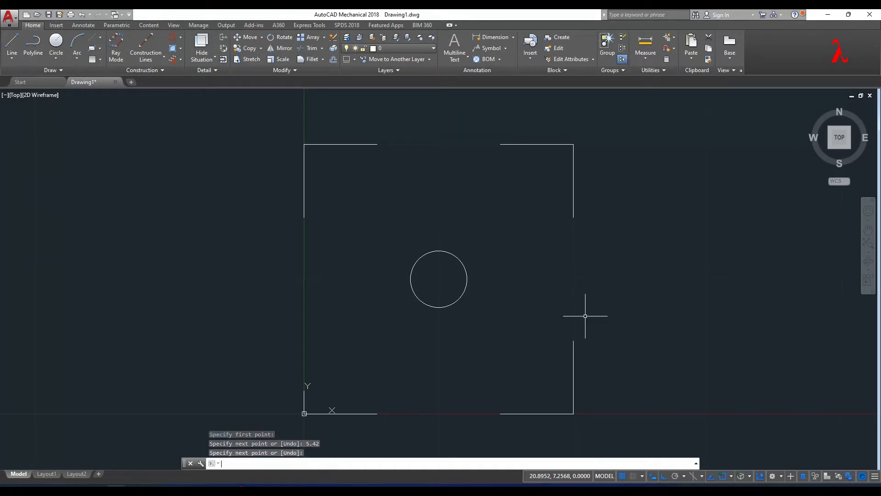
Draw a 5.42 line straight up from the lower-left corner at 0,0 along the left edge
{"action": "key", "text": "Return"}
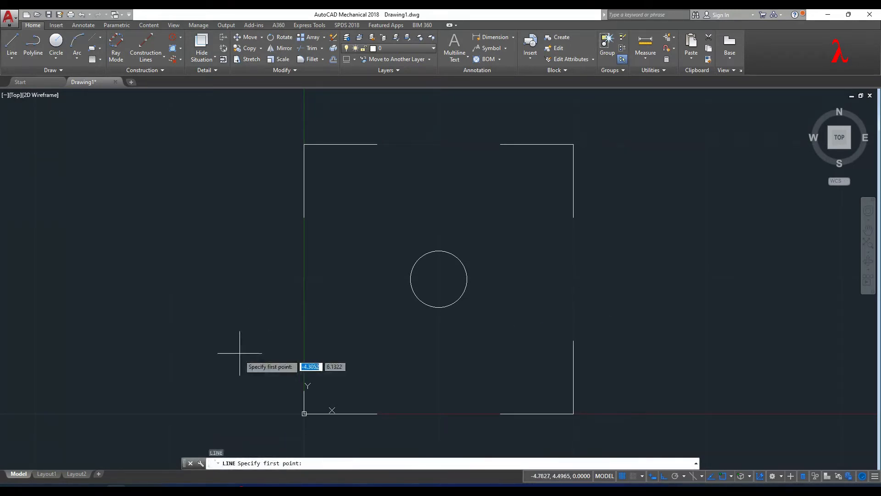
{"action": "left_click", "coordinate": [306, 412]}
{"action": "type", "text": "0,0"}
{"action": "key", "text": "Return"}
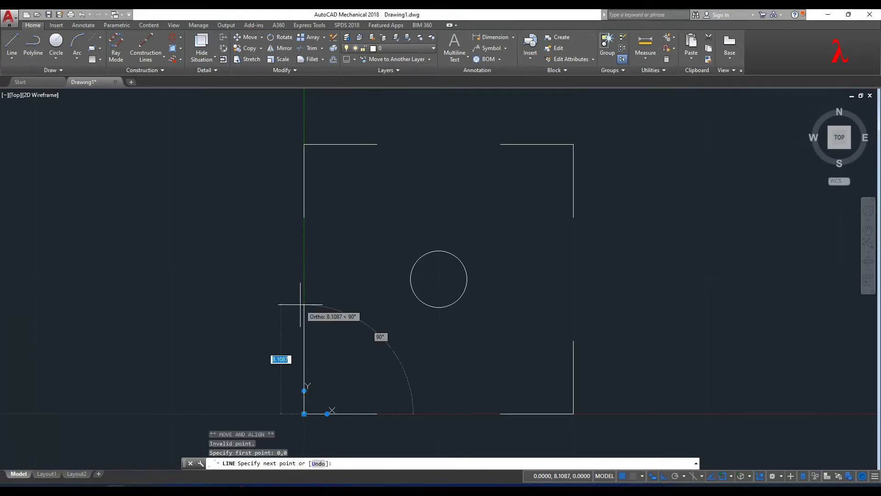
{"action": "type", "text": "4"}
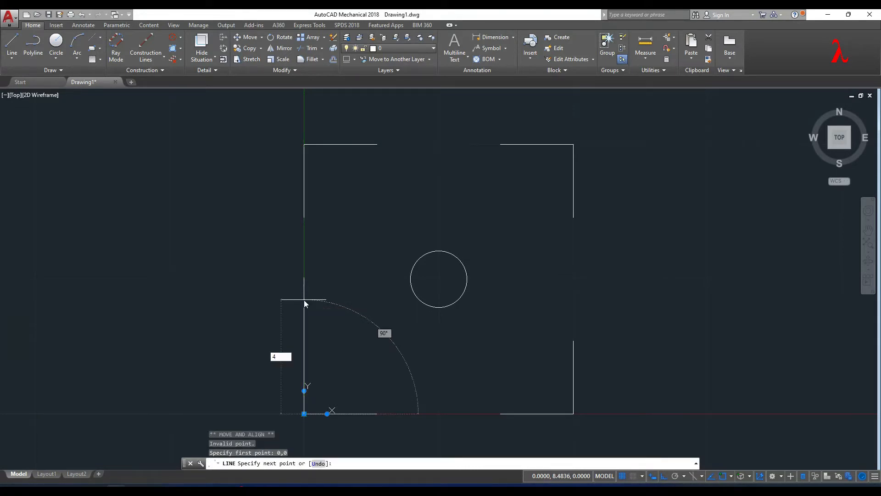
{"action": "key", "text": "BackSpace"}
{"action": "type", "text": "5.42"}
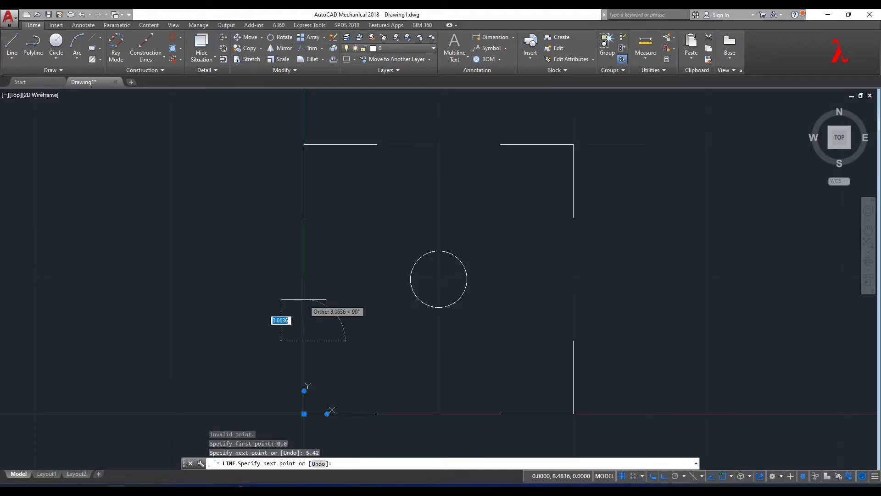
{"action": "key", "text": "Return"}
{"action": "key", "text": "Return"}
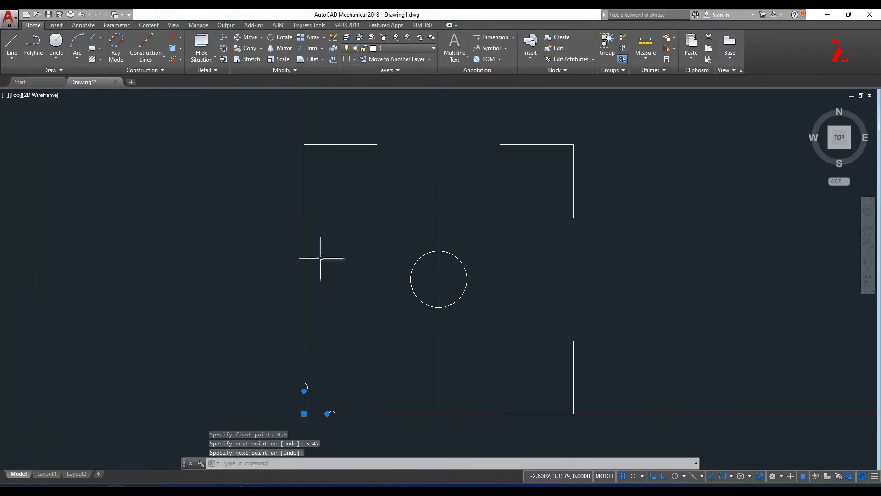
Draw a 7.8026 by 7.8026 rectangle from the circle's centre toward the profile's upper-right corner
{"action": "scroll", "coordinate": [304, 219], "scroll_direction": "down", "scroll_amount": 1}
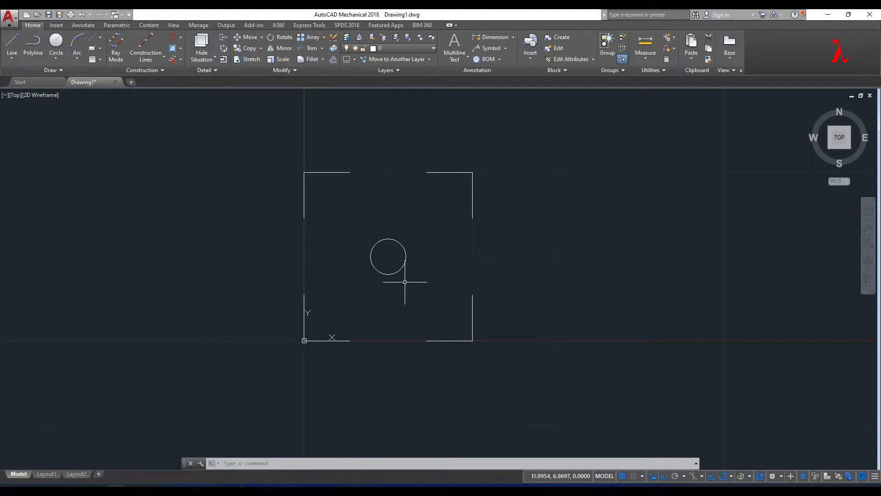
{"action": "scroll", "coordinate": [408, 209], "scroll_direction": "up", "scroll_amount": 2}
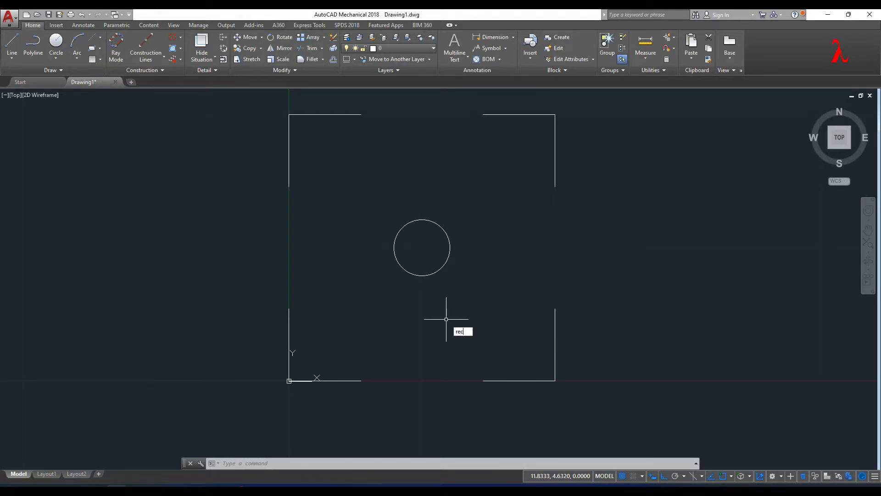
{"action": "key", "text": "Return"}
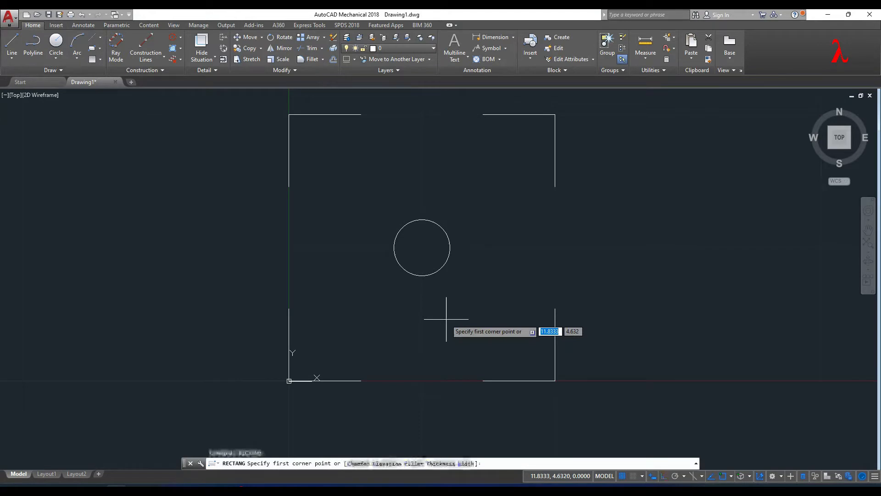
{"action": "left_click", "coordinate": [422, 247]}
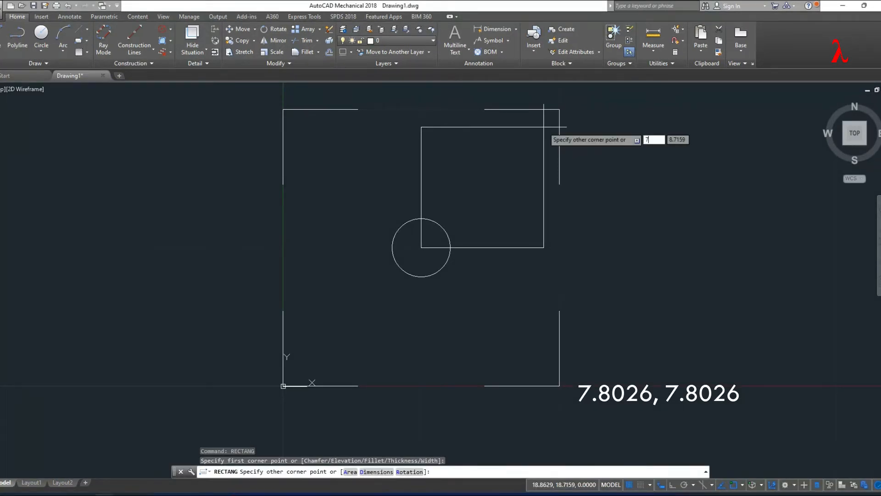
{"action": "type", "text": ".8026"}
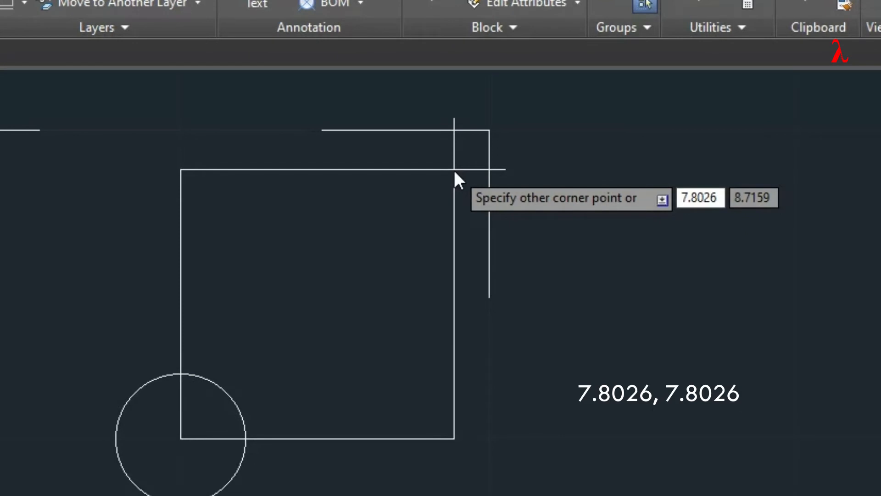
{"action": "key", "text": "Tab"}
{"action": "type", "text": "7."}
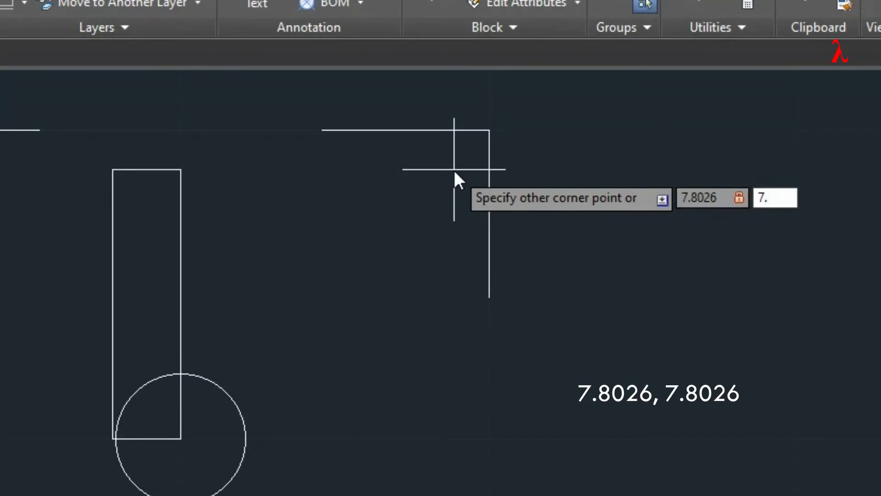
{"action": "type", "text": "8026"}
{"action": "key", "text": "Return"}
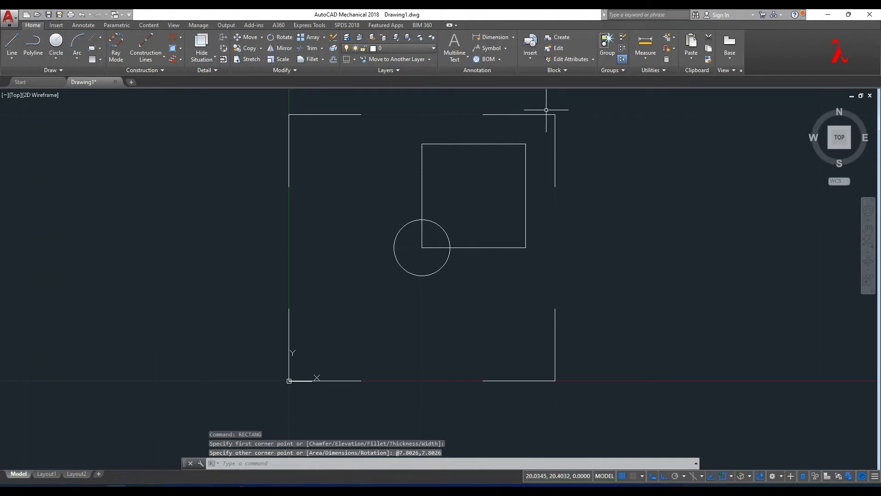
{"action": "left_click", "coordinate": [513, 143]}
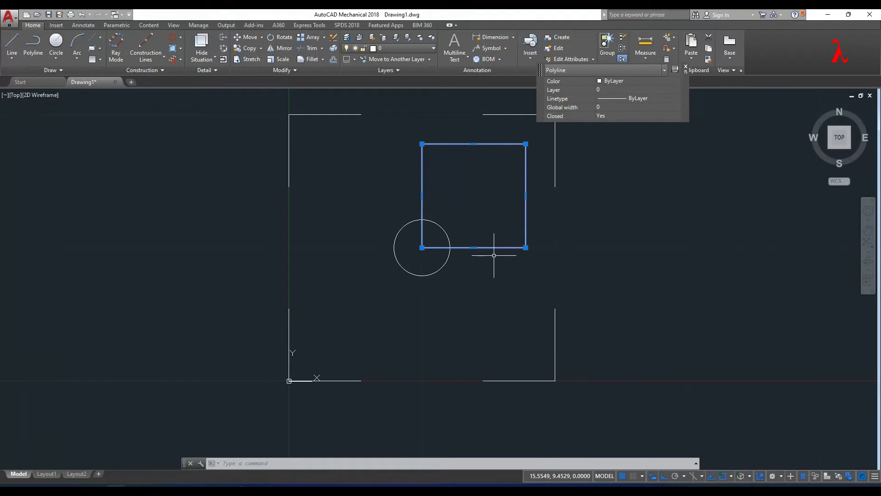
{"action": "key", "text": "Escape"}
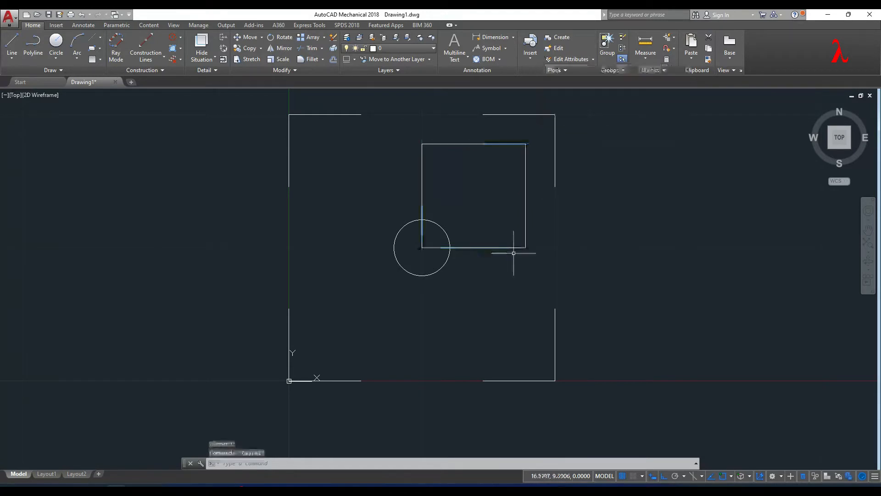
{"action": "left_click", "coordinate": [484, 247]}
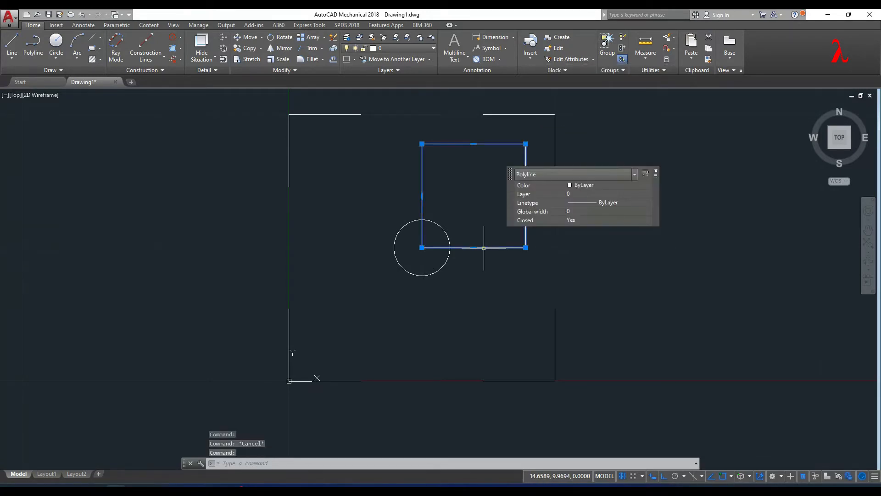
{"action": "type", "text": "m"}
{"action": "key", "text": "Return"}
{"action": "key", "text": "Return"}
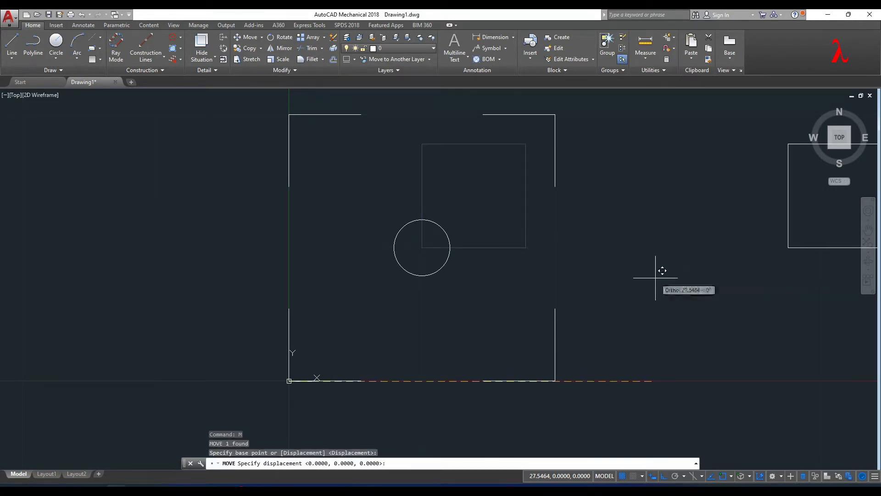
{"action": "key", "text": "Escape"}
Move the 7.8026 square from the midpoint of its lower edge to the circle's centre
{"action": "type", "text": "m"}
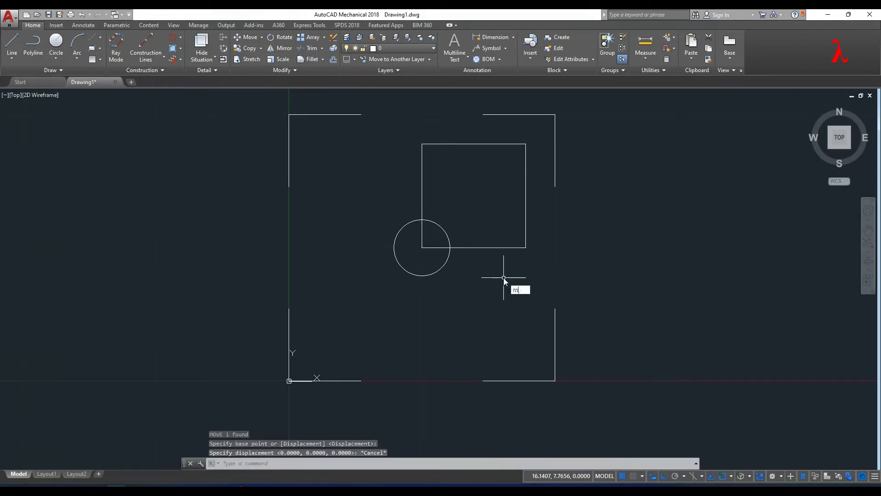
{"action": "key", "text": "Return"}
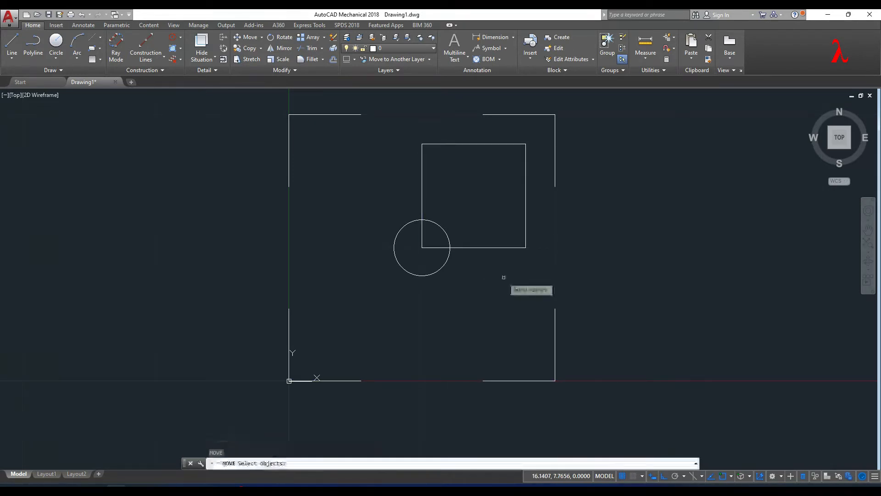
{"action": "left_click", "coordinate": [501, 247]}
{"action": "key", "text": "Return"}
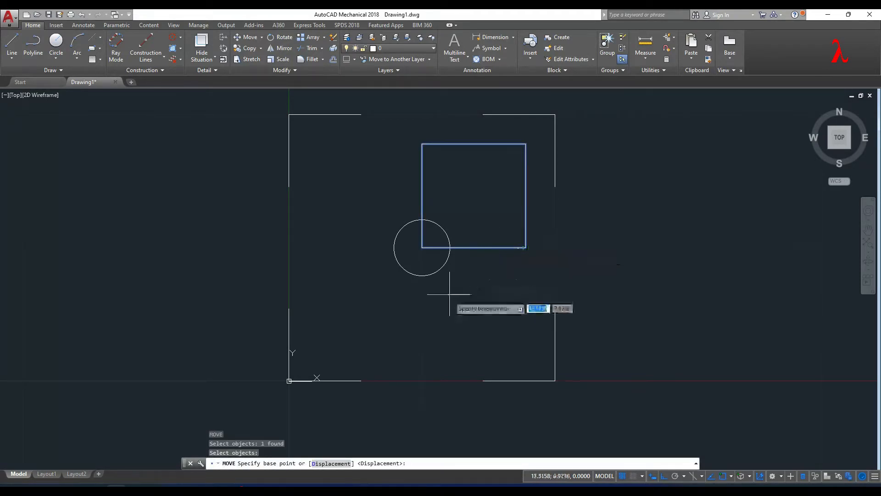
{"action": "right_click", "coordinate": [477, 249], "text": "shift"}
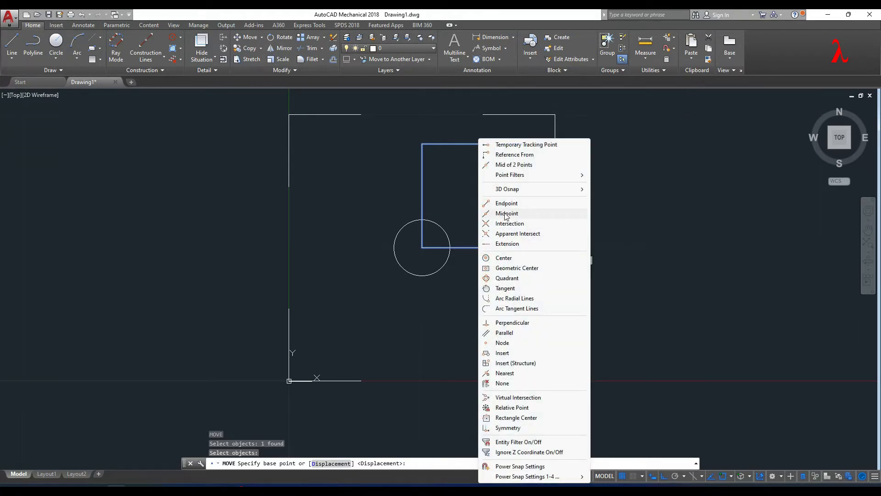
{"action": "left_click", "coordinate": [506, 213]}
{"action": "left_click", "coordinate": [472, 248]}
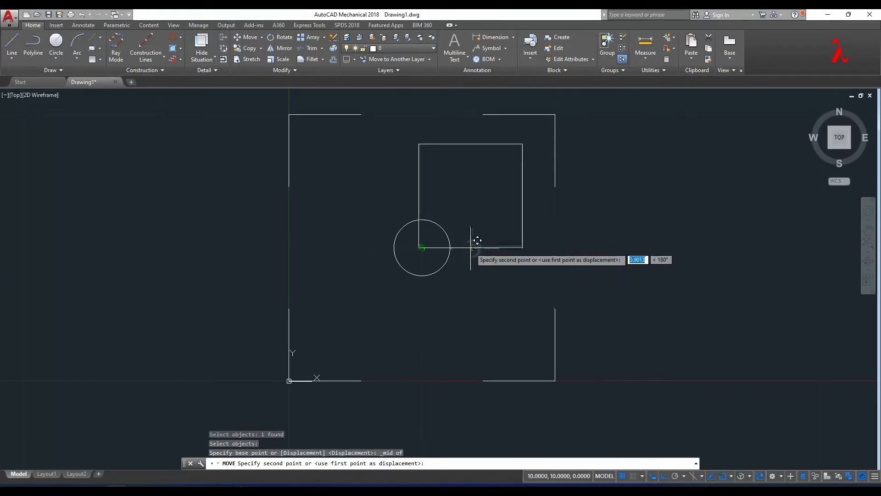
{"action": "left_click", "coordinate": [429, 240]}
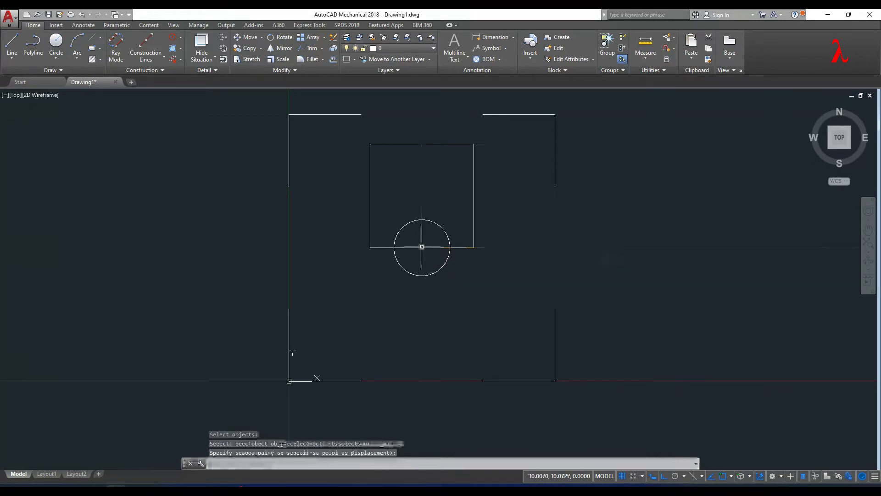
Move the square straight down by 3.9013 so that it is centred on the circle
{"action": "left_click", "coordinate": [424, 144]}
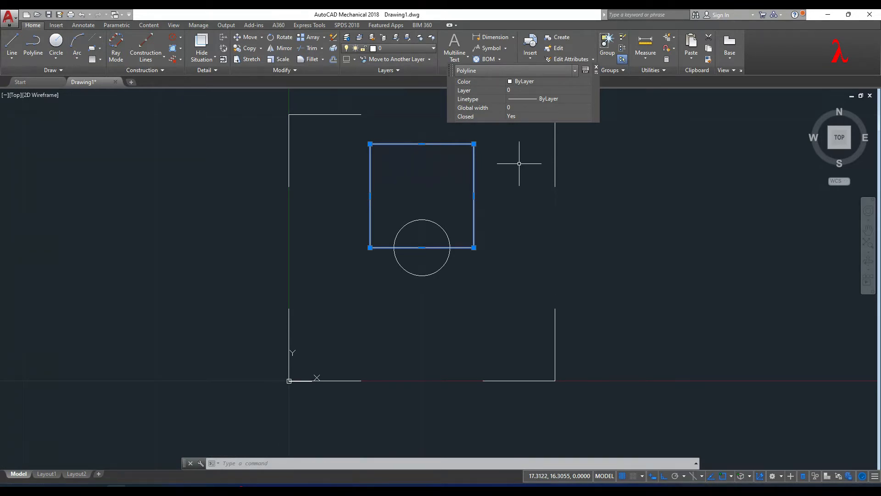
{"action": "type", "text": "m"}
{"action": "key", "text": "Return"}
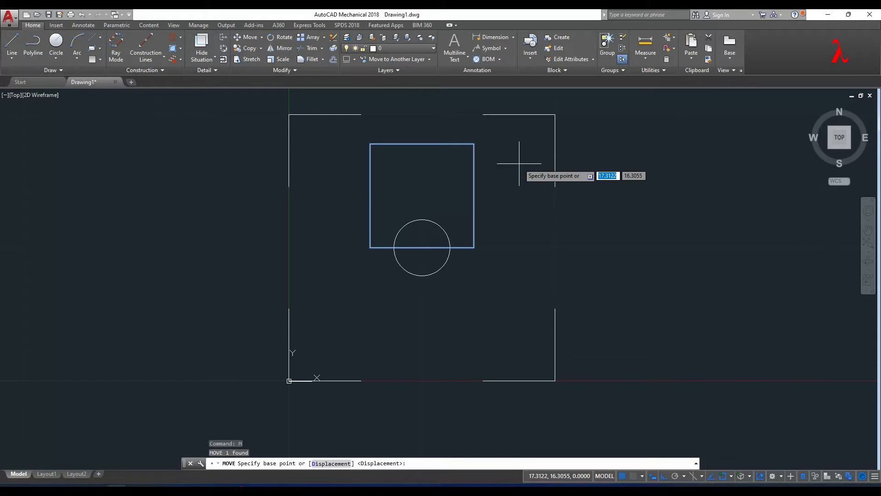
{"action": "left_click", "coordinate": [531, 153]}
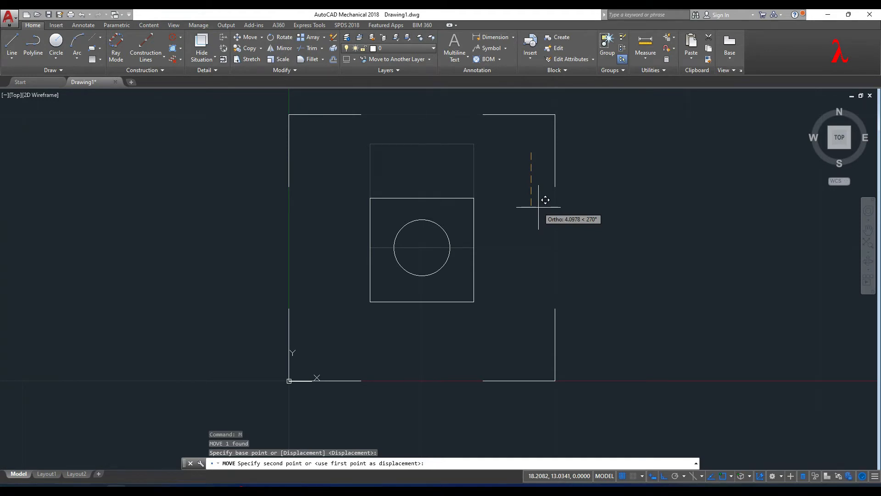
{"action": "type", "text": "3."}
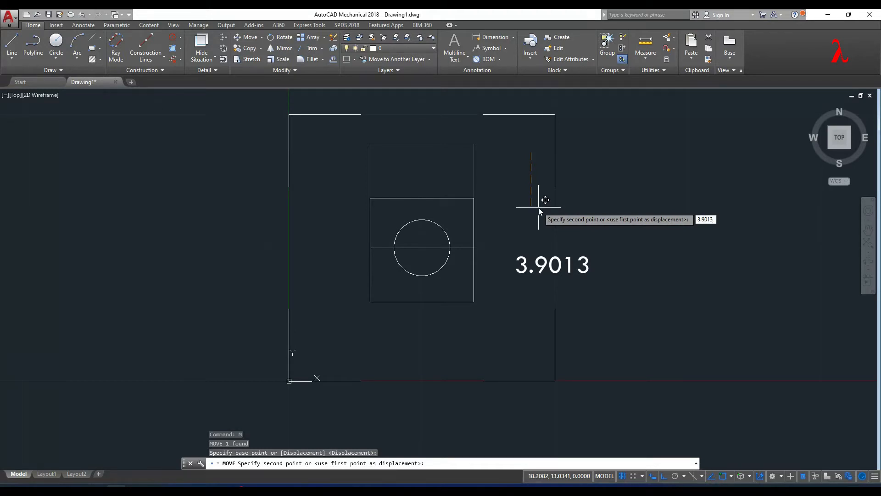
{"action": "type", "text": "9013"}
{"action": "key", "text": "Return"}
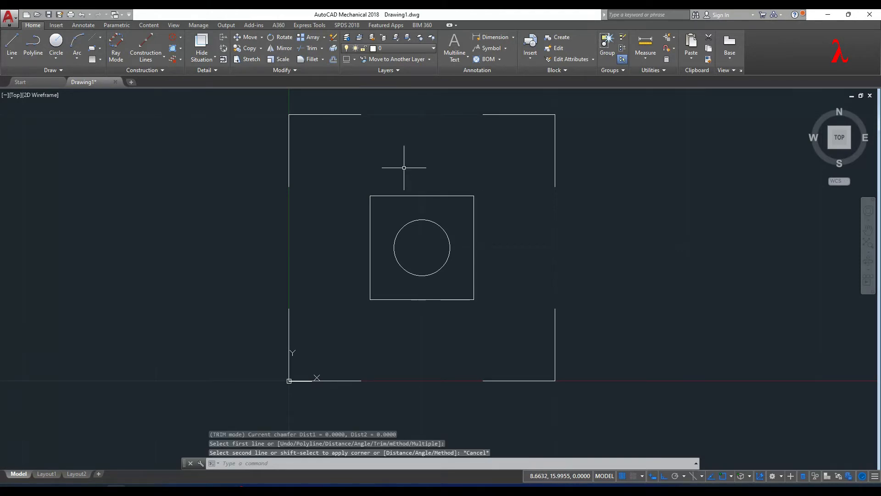
Chamfer the upper-left corner of the inner square with both distances set to 1.055
{"action": "type", "text": "CHA"}
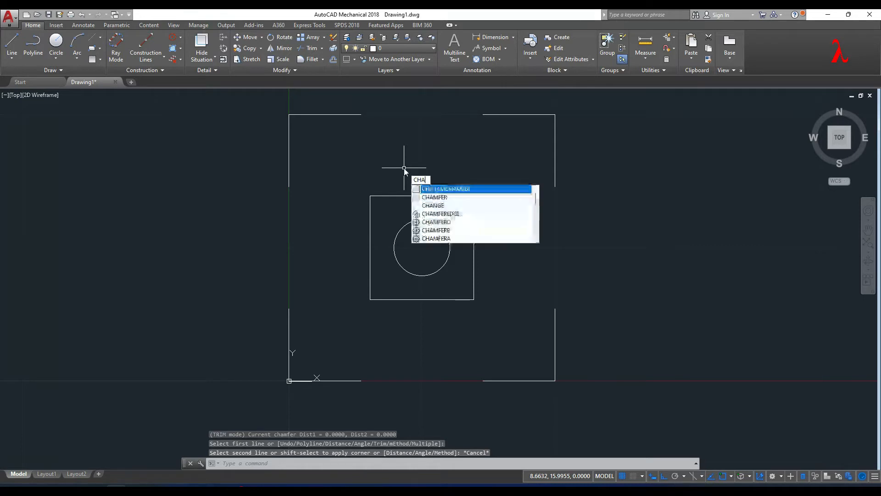
{"action": "key", "text": "Down"}
{"action": "key", "text": "Return"}
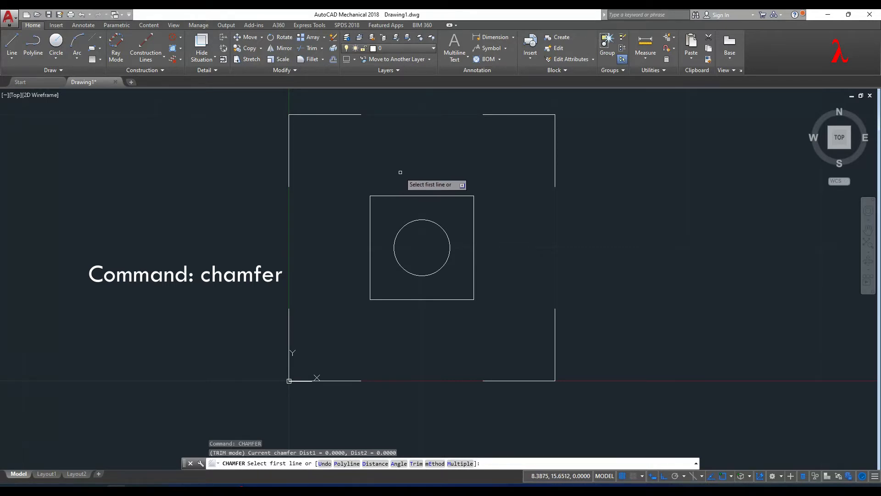
{"action": "left_click", "coordinate": [370, 464]}
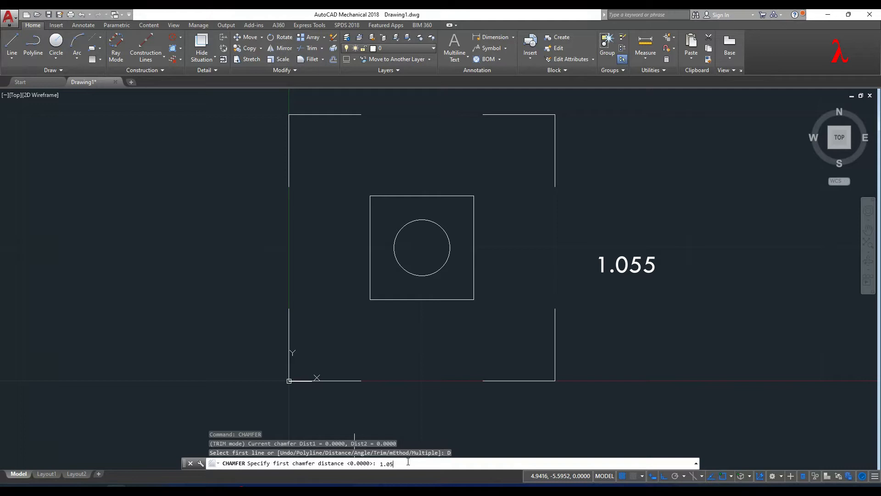
{"action": "key", "text": "Return"}
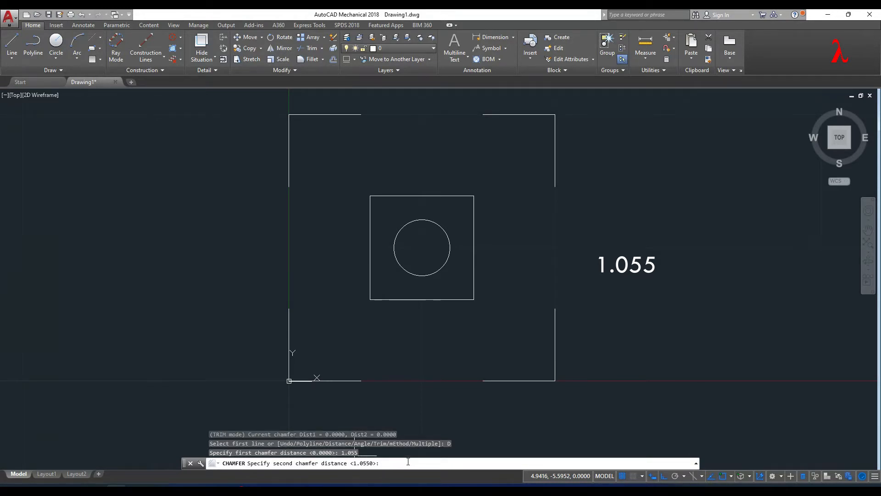
{"action": "key", "text": "Return"}
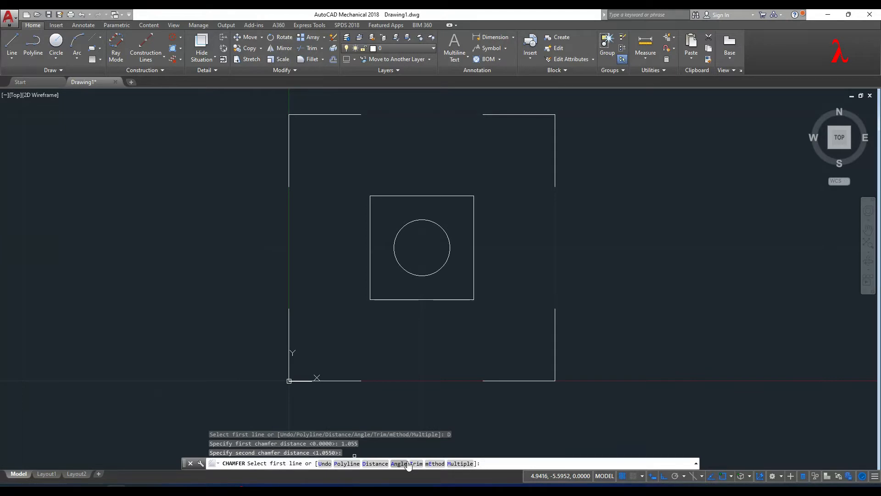
{"action": "left_click", "coordinate": [383, 196]}
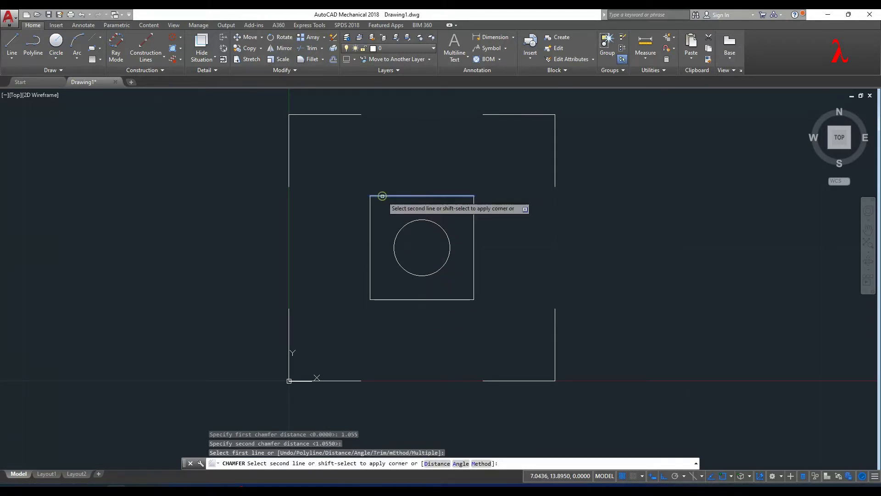
{"action": "left_click", "coordinate": [369, 212]}
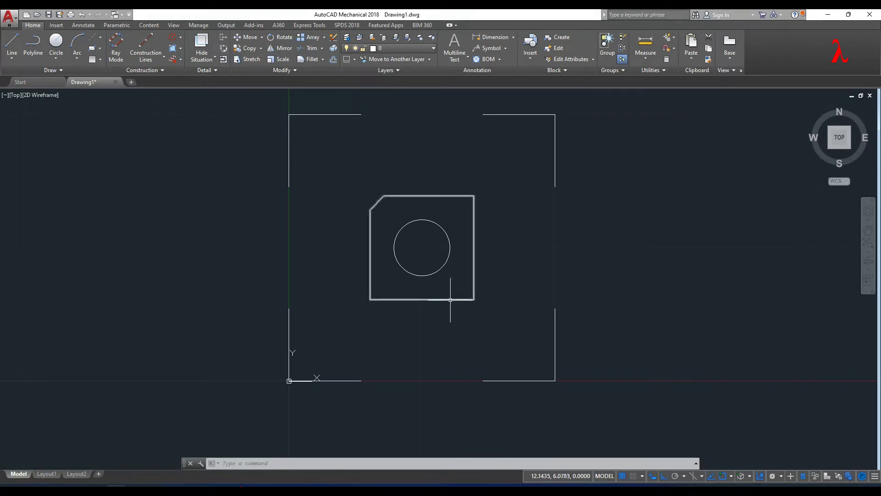
Chamfer the inner square's lower-right, upper-right and lower-left corners with the same 1.055 distances
{"action": "key", "text": "Return"}
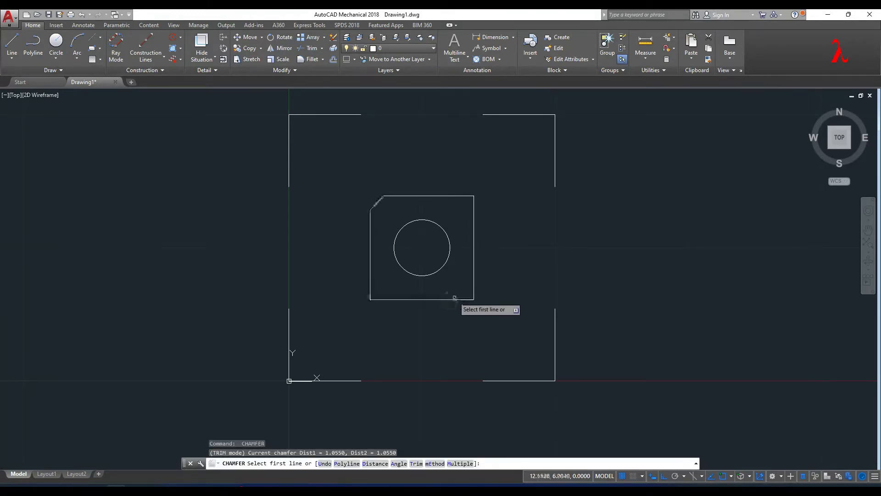
{"action": "left_click", "coordinate": [453, 299]}
{"action": "left_click", "coordinate": [474, 287]}
{"action": "key", "text": "Return"}
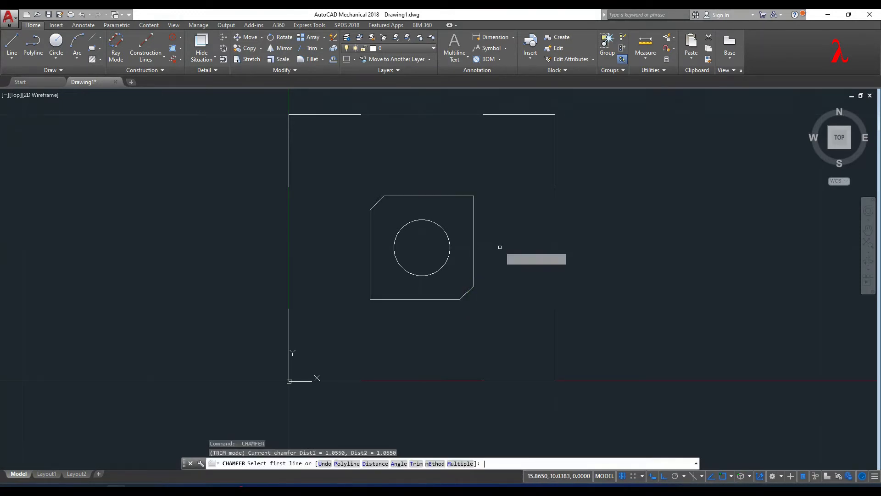
{"action": "left_click", "coordinate": [462, 197]}
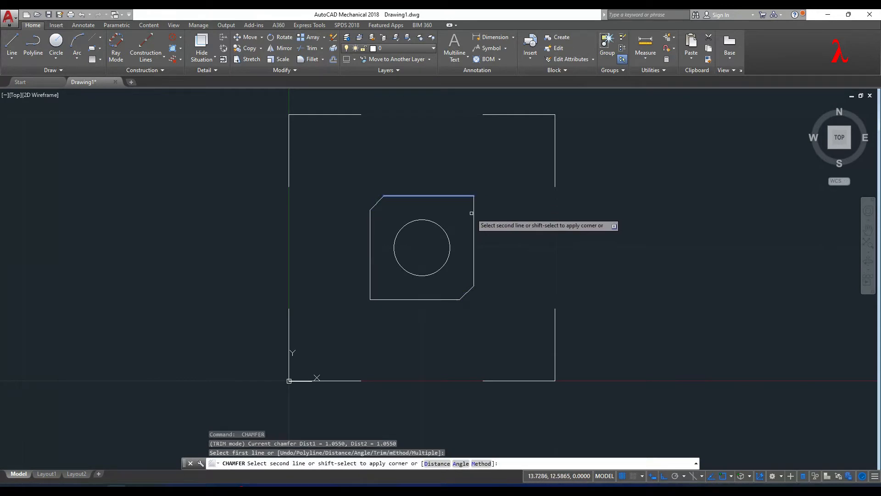
{"action": "left_click", "coordinate": [474, 216]}
{"action": "key", "text": "Return"}
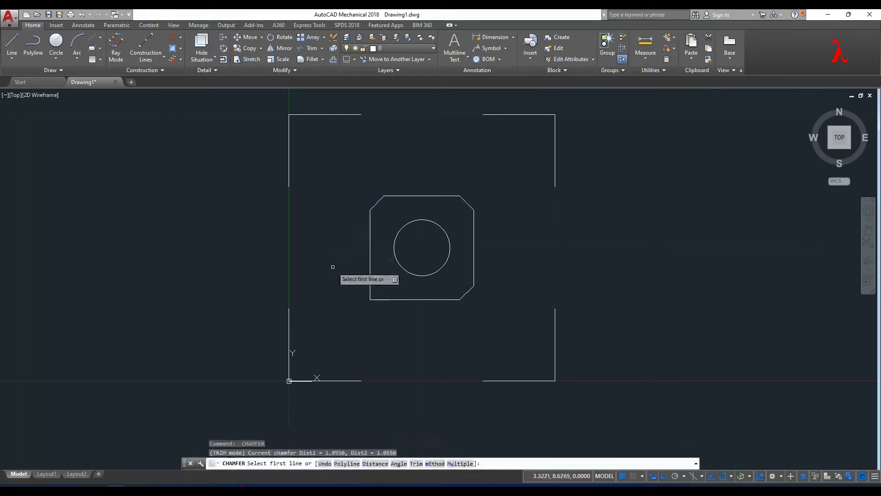
{"action": "left_click", "coordinate": [371, 275]}
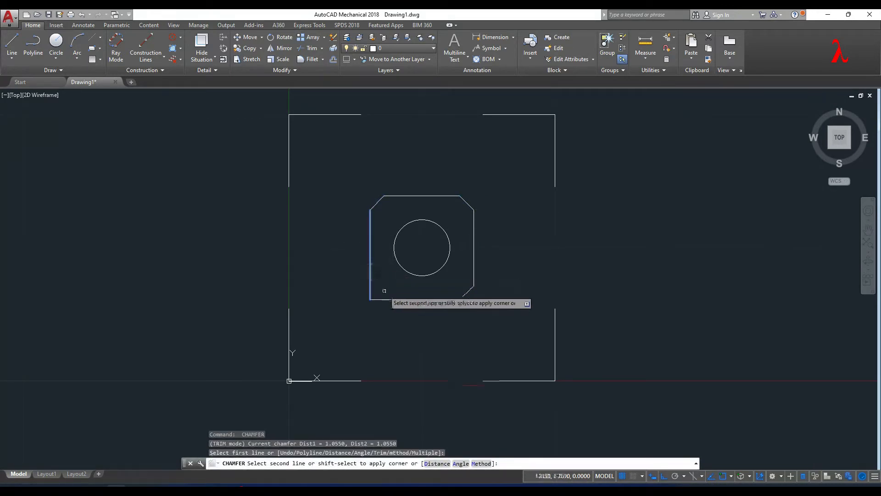
{"action": "left_click", "coordinate": [379, 301]}
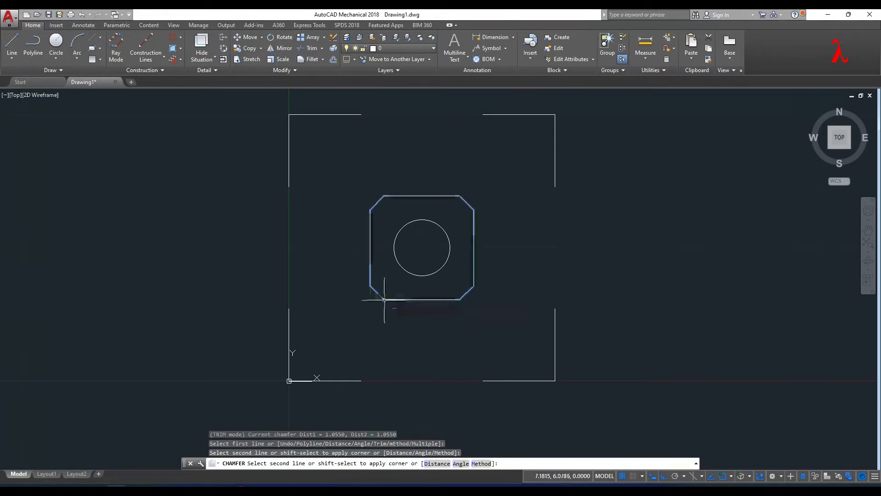
{"action": "left_click", "coordinate": [384, 299]}
{"action": "key", "text": "Return"}
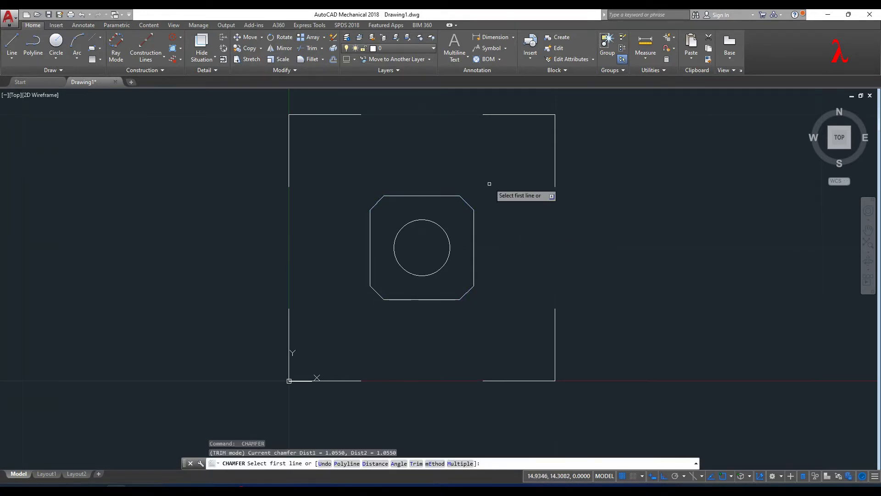
{"action": "key", "text": "Escape"}
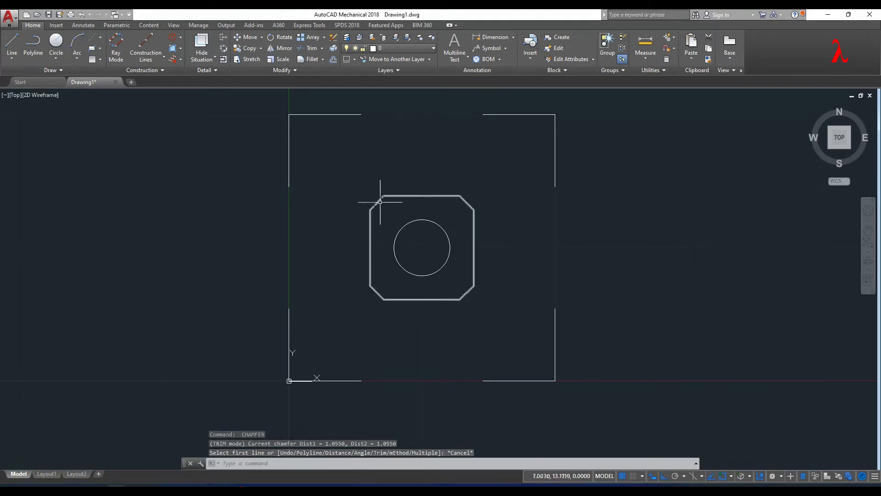
{"action": "left_click", "coordinate": [466, 201]}
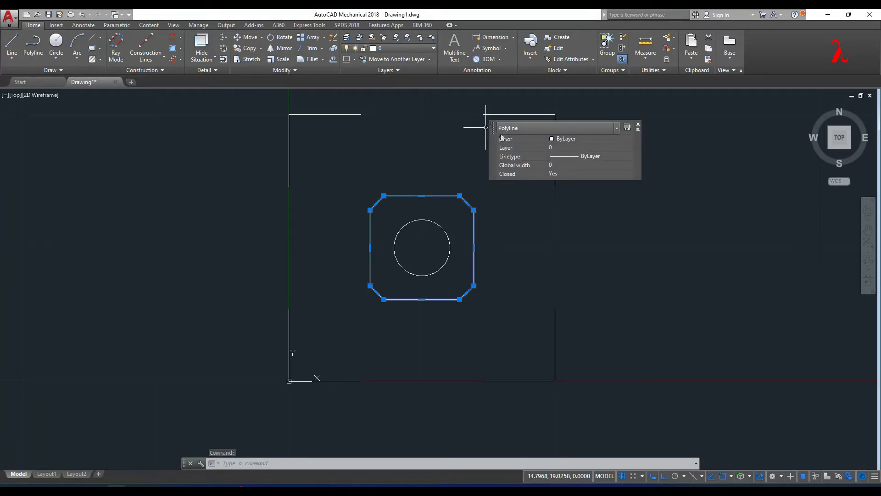
{"action": "left_click", "coordinate": [617, 131]}
{"action": "left_click", "coordinate": [616, 131]}
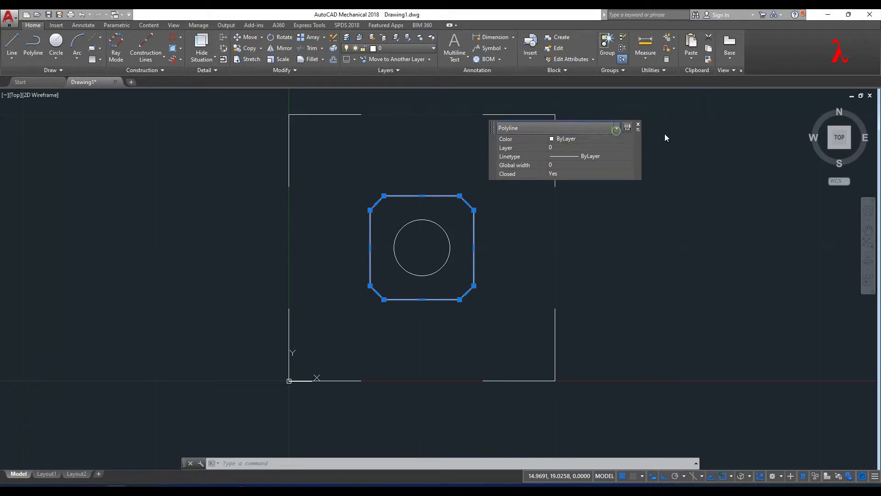
{"action": "left_click", "coordinate": [687, 136]}
{"action": "left_click", "coordinate": [666, 123]}
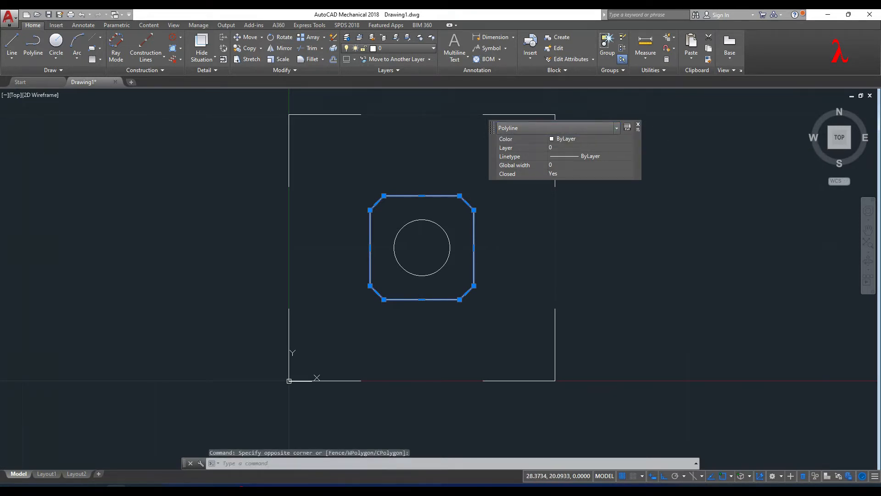
{"action": "key", "text": "Escape"}
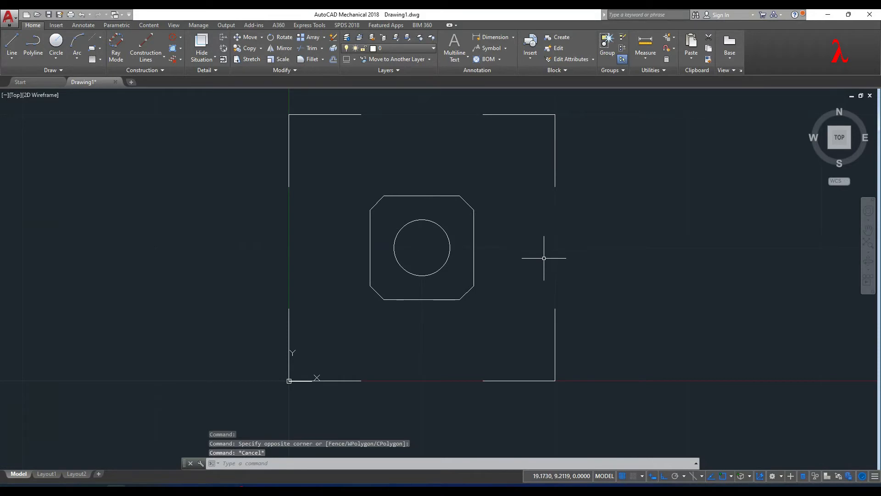
Explode the chamfered inner square around the circle into separate lines
{"action": "type", "text": "explo"}
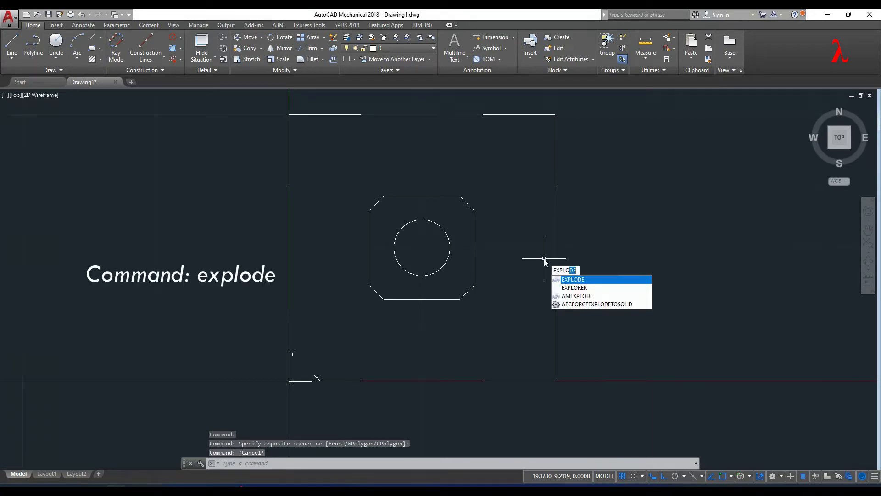
{"action": "key", "text": "Return"}
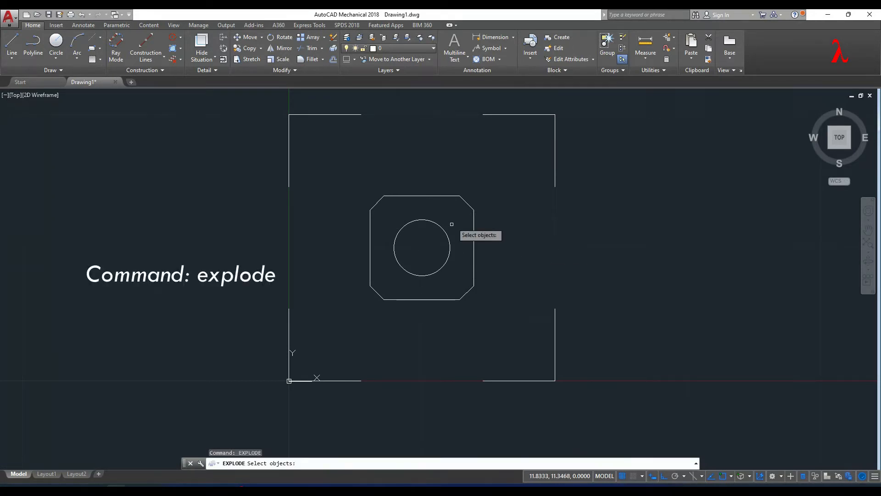
{"action": "left_click", "coordinate": [455, 196]}
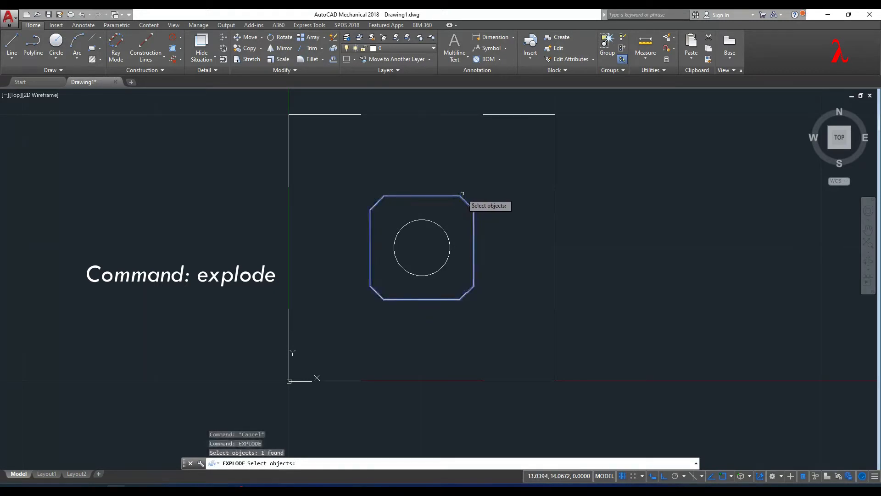
{"action": "key", "text": "Return"}
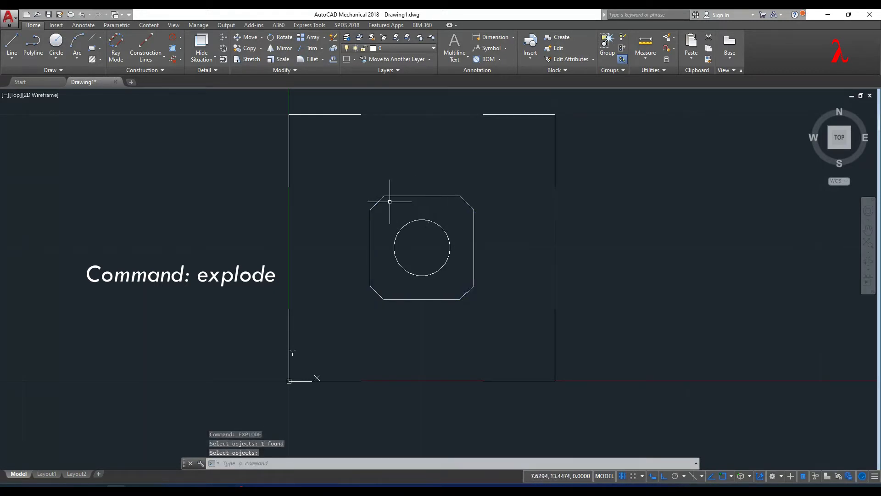
Delete the four diagonal chamfer lines at the corners of the inner square
{"action": "left_click", "coordinate": [377, 202]}
{"action": "left_click", "coordinate": [376, 291]}
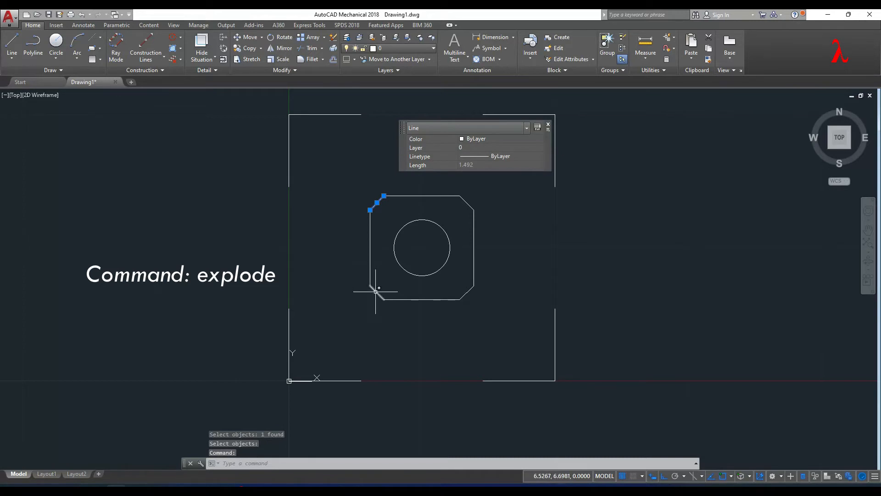
{"action": "left_click", "coordinate": [467, 200]}
{"action": "left_click", "coordinate": [466, 291]}
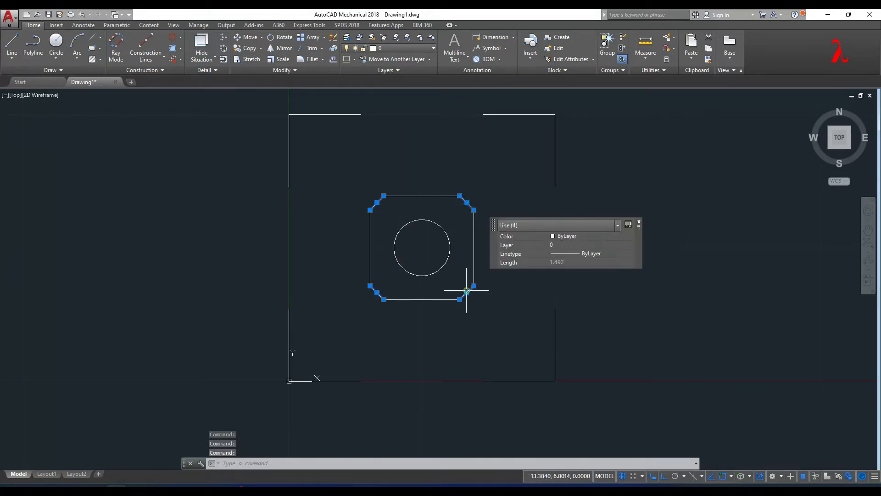
{"action": "key", "text": "Delete"}
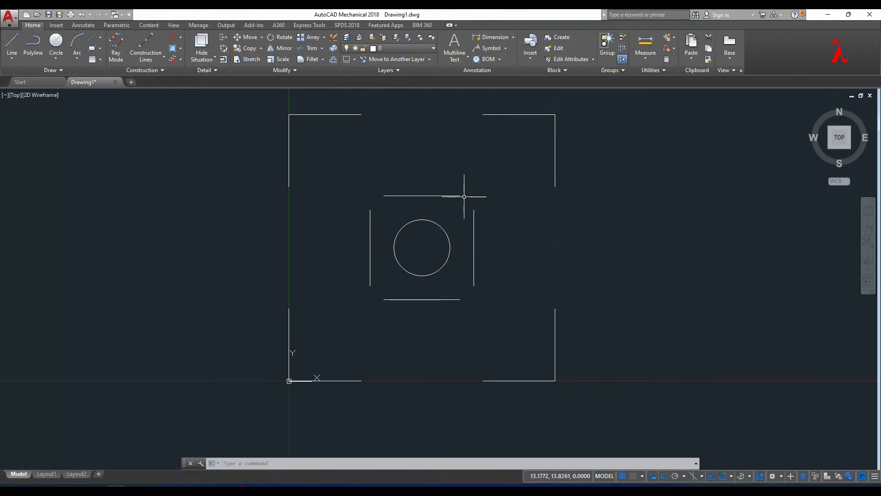
Draw a 3.76 line at 45° outward from the right end of the inner square's upper edge
{"action": "type", "text": "l"}
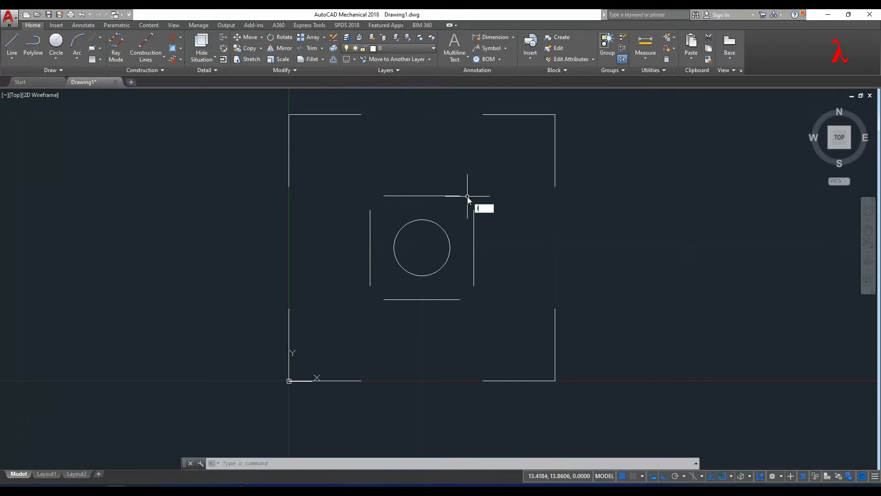
{"action": "key", "text": "Return"}
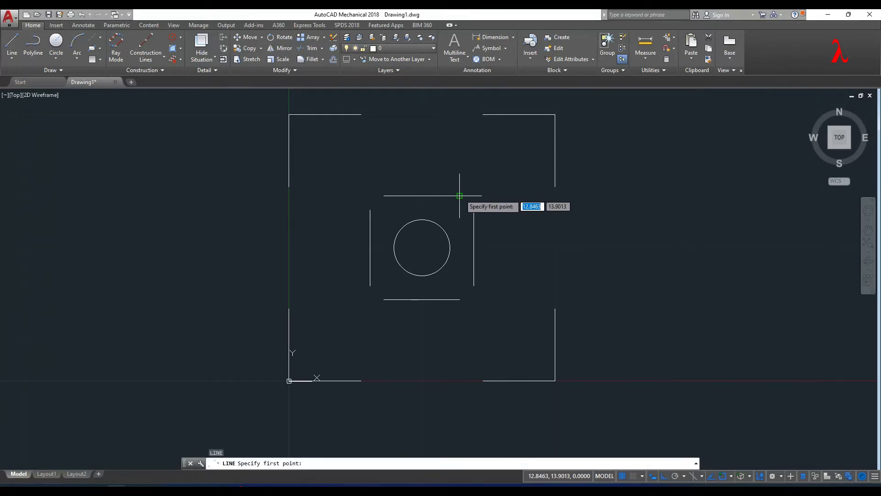
{"action": "left_click", "coordinate": [460, 195]}
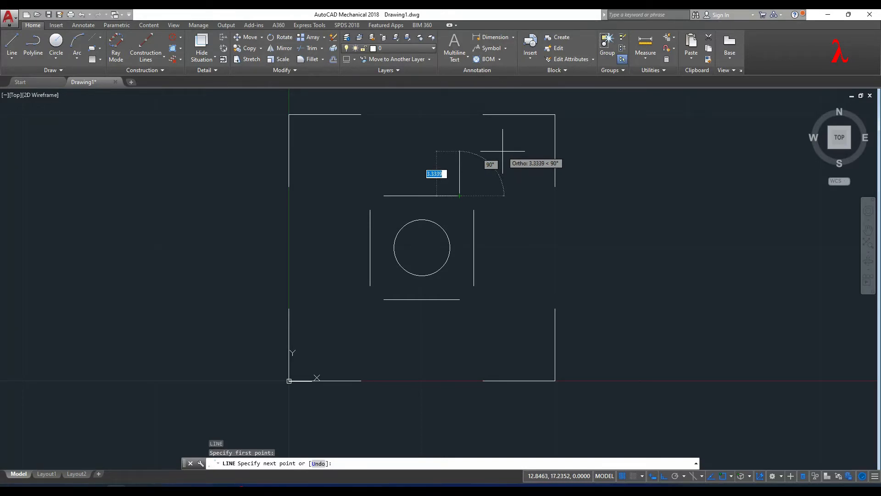
{"action": "type", "text": "3.76"}
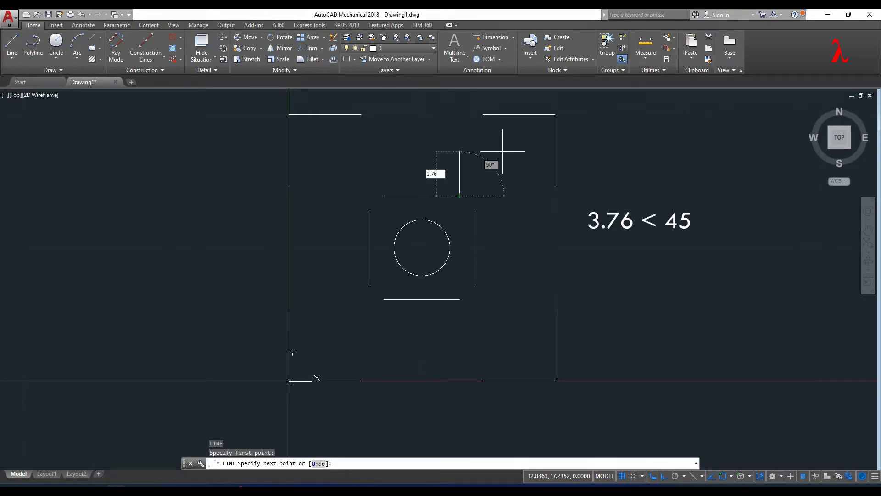
{"action": "key", "text": "Tab"}
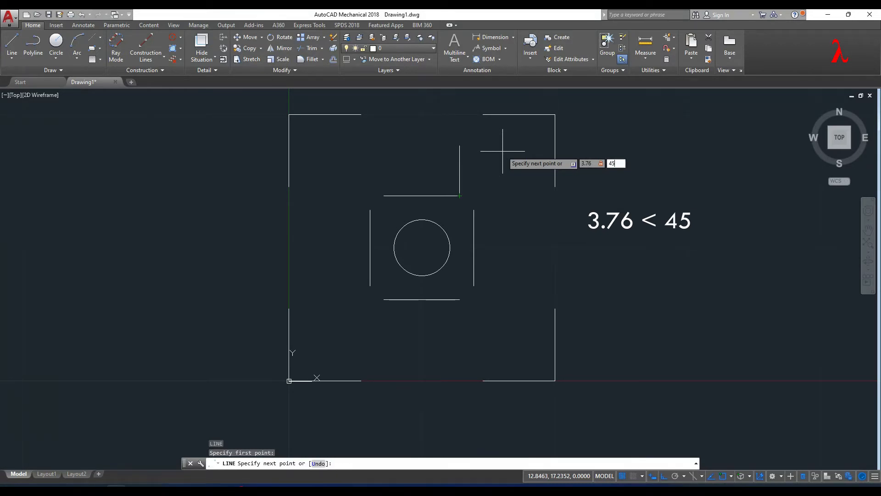
{"action": "key", "text": "Return"}
{"action": "key", "text": "Return"}
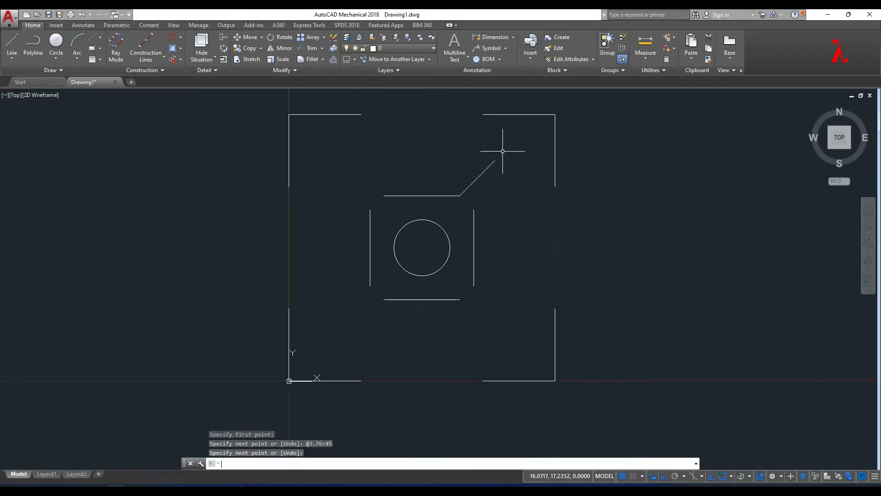
Draw a 3.76 line at 135° outward from the left end of the inner square's upper edge
{"action": "key", "text": "Return"}
{"action": "left_click", "coordinate": [382, 195]}
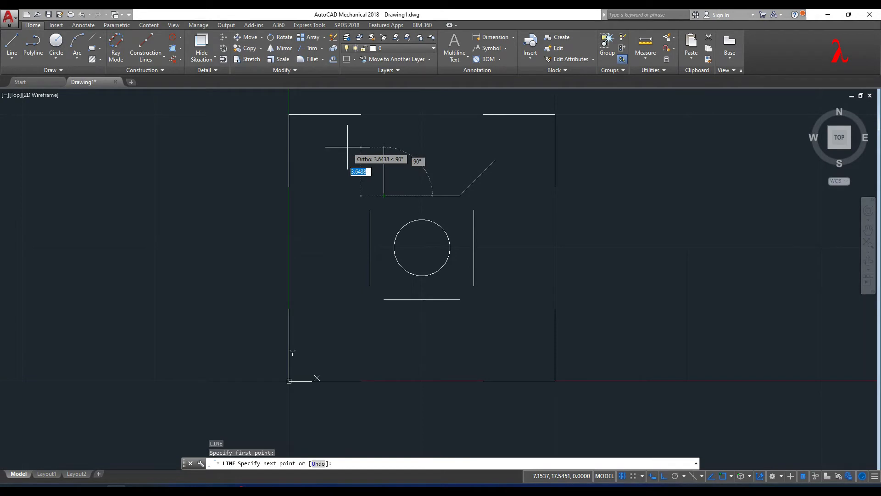
{"action": "type", "text": "3.76"}
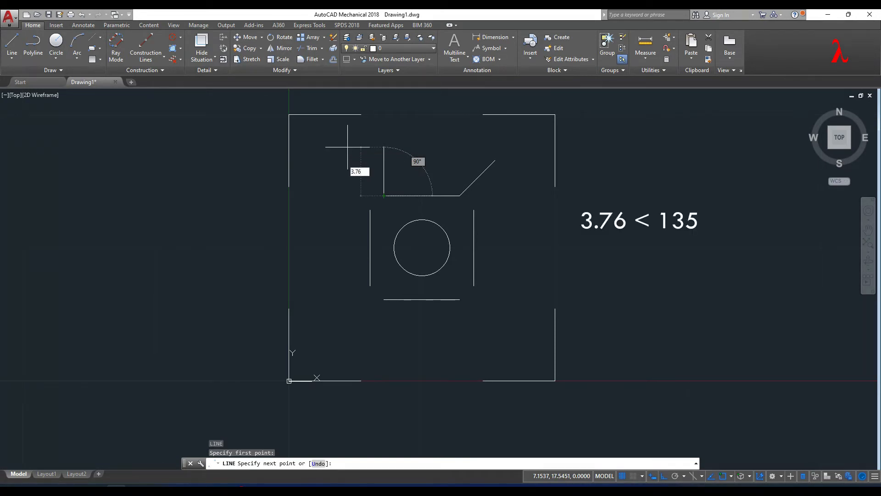
{"action": "key", "text": "Tab"}
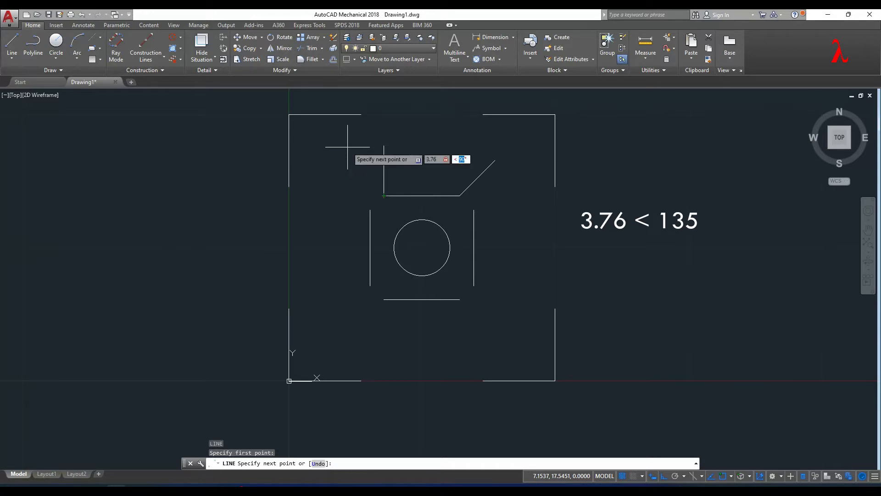
{"action": "key", "text": "Return"}
{"action": "key", "text": "Return"}
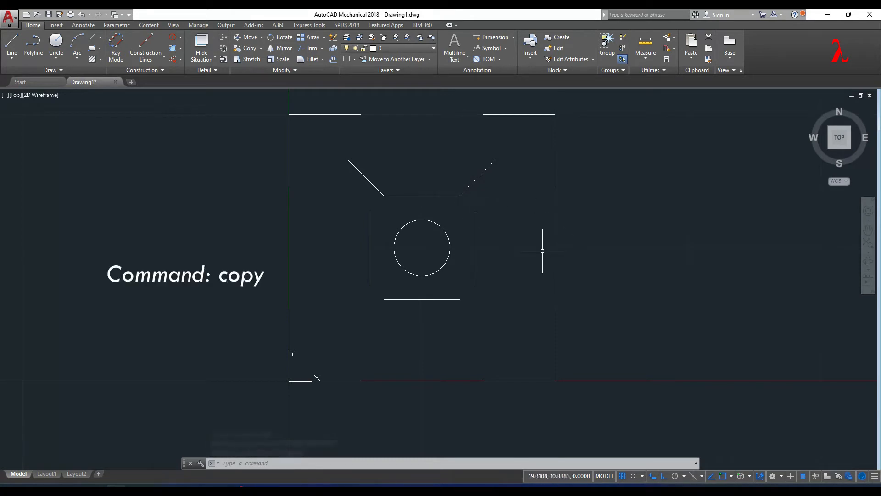
Copy the 45° line from its inner end to the upper end of the inner square's right edge
{"action": "key", "text": "Return"}
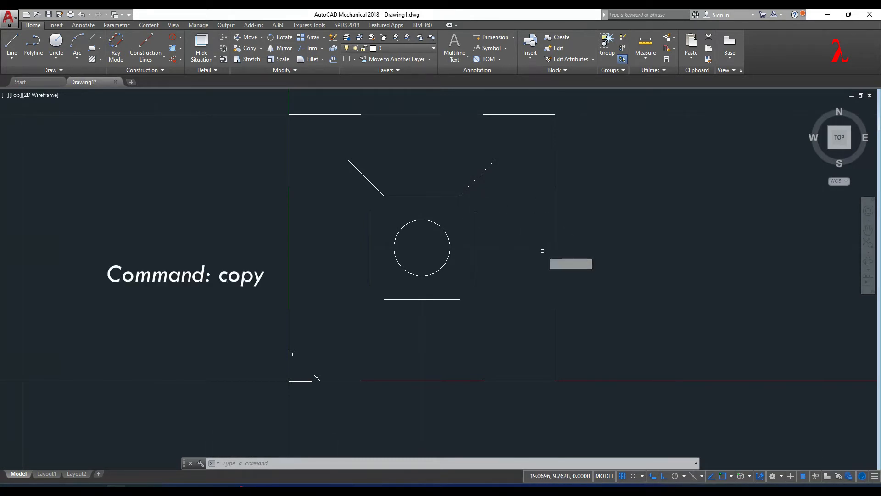
{"action": "left_click", "coordinate": [476, 178]}
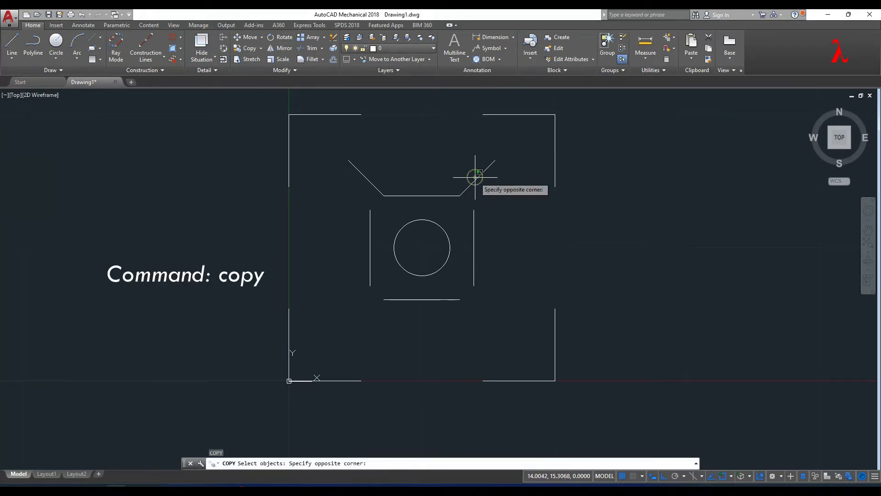
{"action": "left_click", "coordinate": [476, 183]}
{"action": "left_click", "coordinate": [476, 180]}
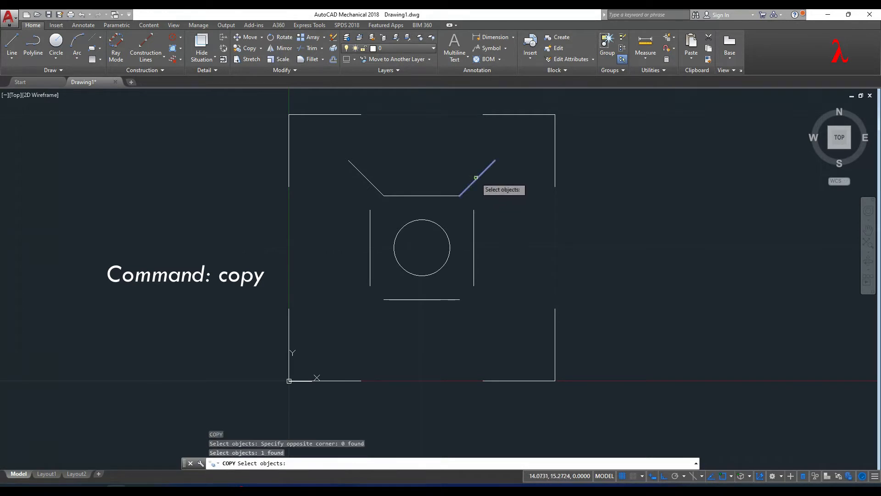
{"action": "key", "text": "Return"}
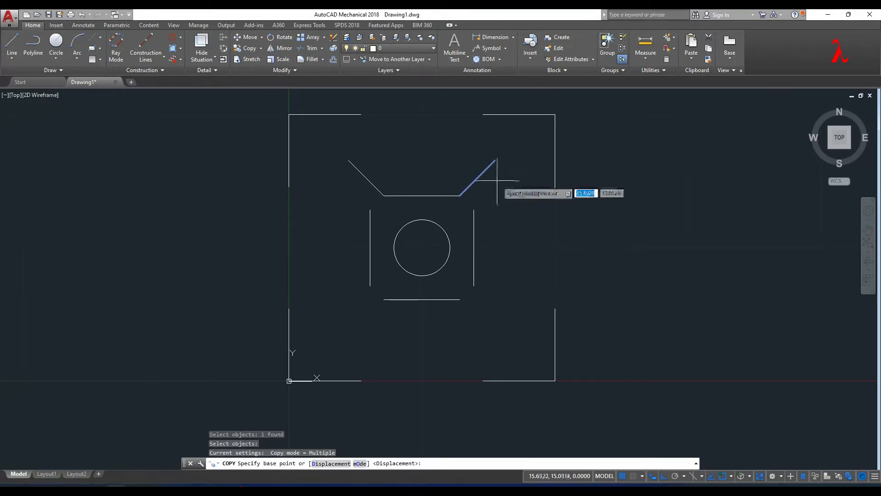
{"action": "left_click", "coordinate": [460, 195]}
{"action": "left_click", "coordinate": [474, 209]}
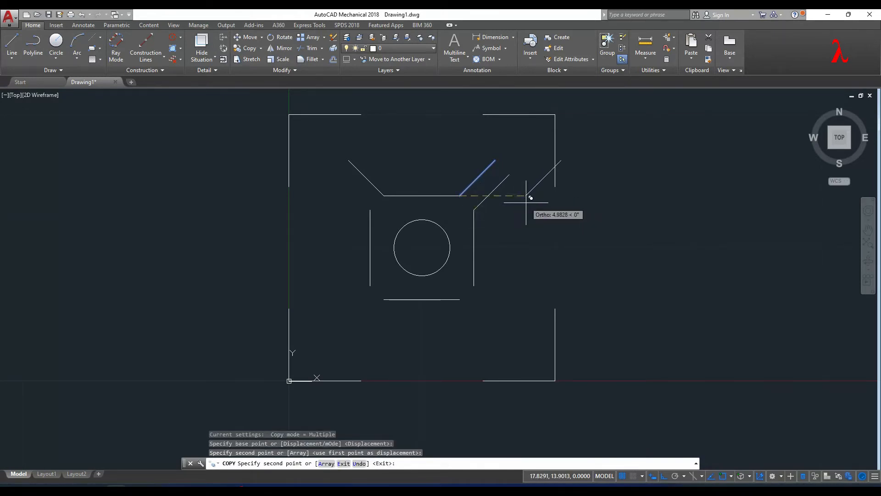
{"action": "key", "text": "Escape"}
Copy the 135° line from its inner end to the upper end of the inner square's left edge
{"action": "key", "text": "Return"}
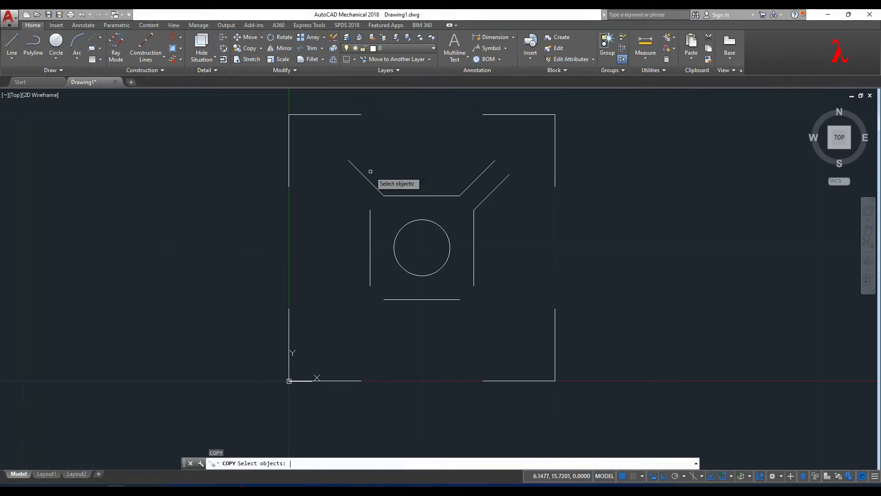
{"action": "left_click", "coordinate": [356, 171]}
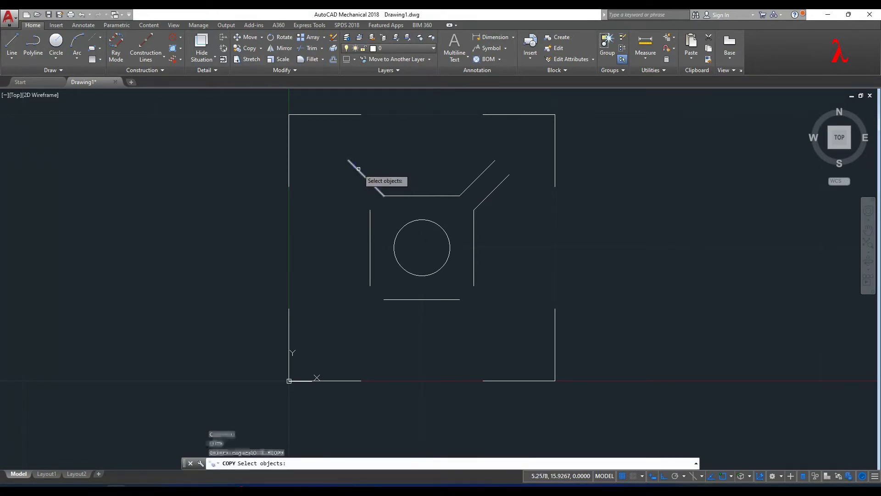
{"action": "key", "text": "Return"}
{"action": "left_click", "coordinate": [384, 196]}
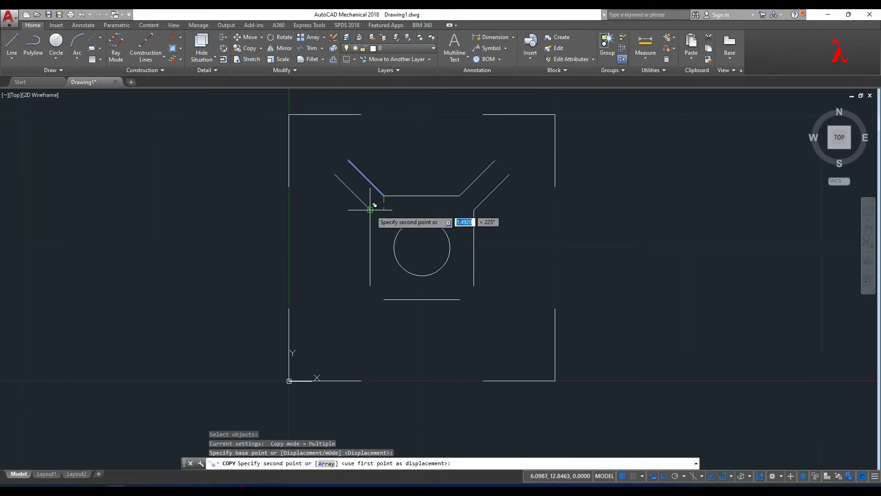
{"action": "left_click", "coordinate": [370, 209]}
{"action": "key", "text": "Return"}
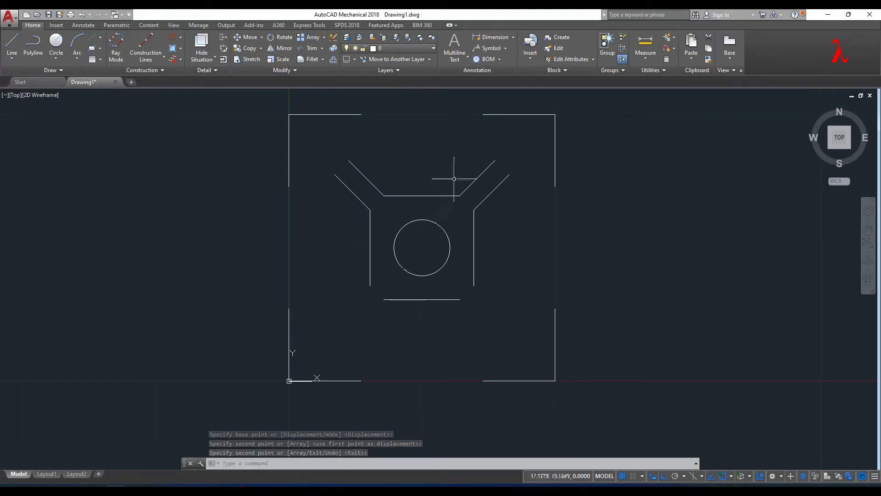
Copy the upper-right pair of diagonals from the upper line's outer end to the lower end of the inner square's left edge
{"action": "key", "text": "Return"}
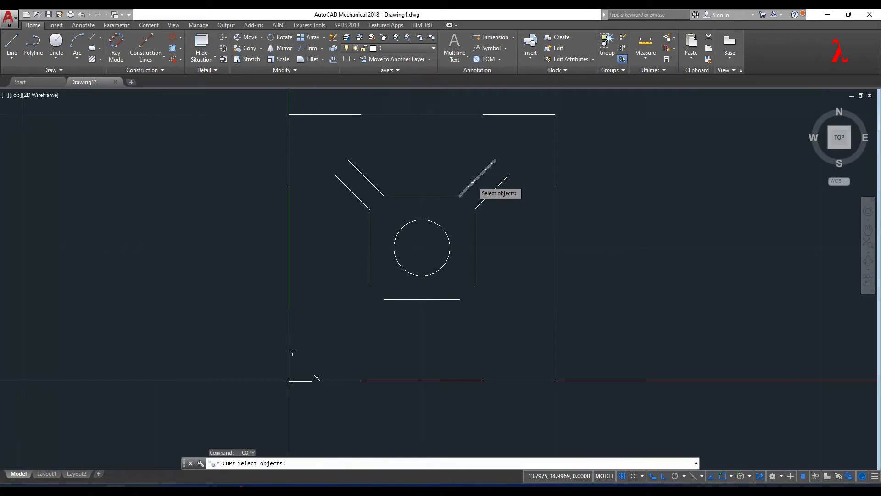
{"action": "left_click", "coordinate": [472, 181]}
{"action": "left_click", "coordinate": [492, 191]}
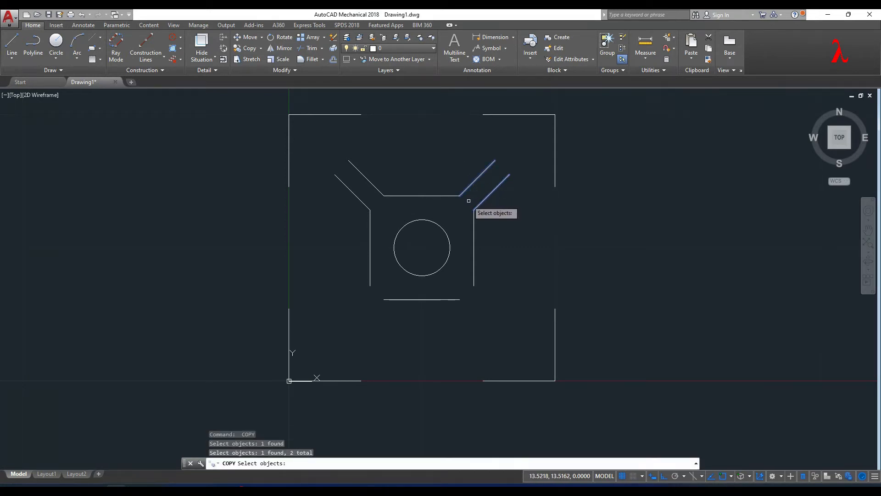
{"action": "key", "text": "Return"}
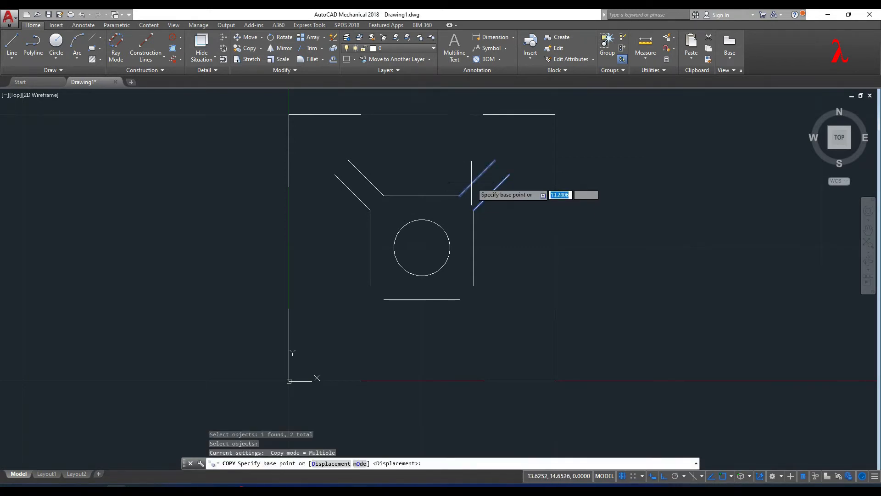
{"action": "left_click", "coordinate": [496, 160]}
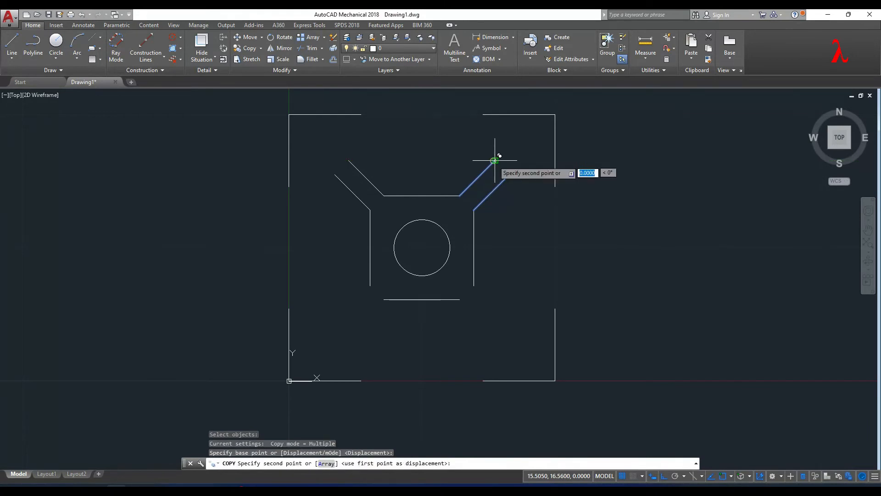
{"action": "left_click", "coordinate": [371, 285]}
{"action": "key", "text": "Return"}
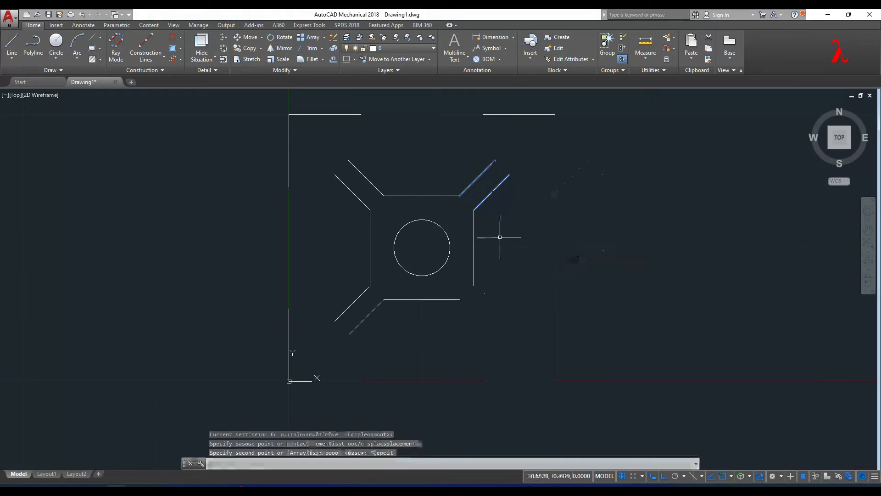
Copy the upper-left diagonal pair from its upper line's outer end to the lower end of the inner square's right edge, and erase one stray object
{"action": "left_click", "coordinate": [343, 183]}
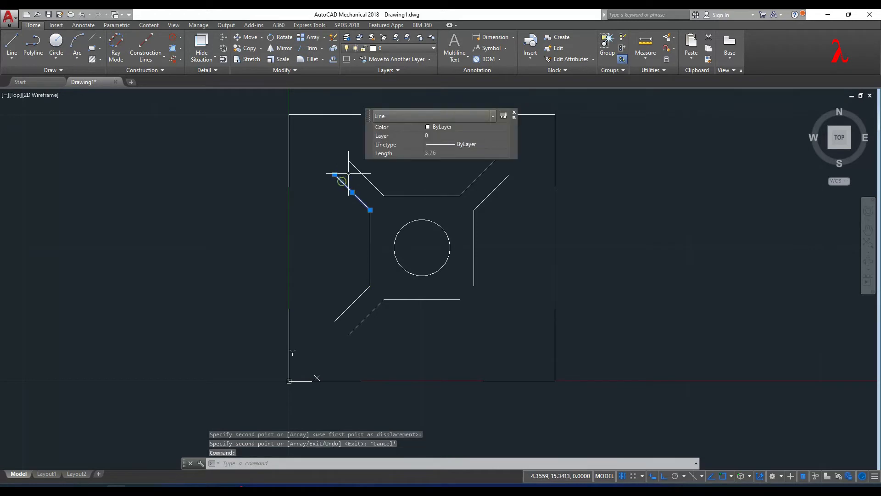
{"action": "left_click", "coordinate": [354, 167]}
{"action": "type", "text": "co"}
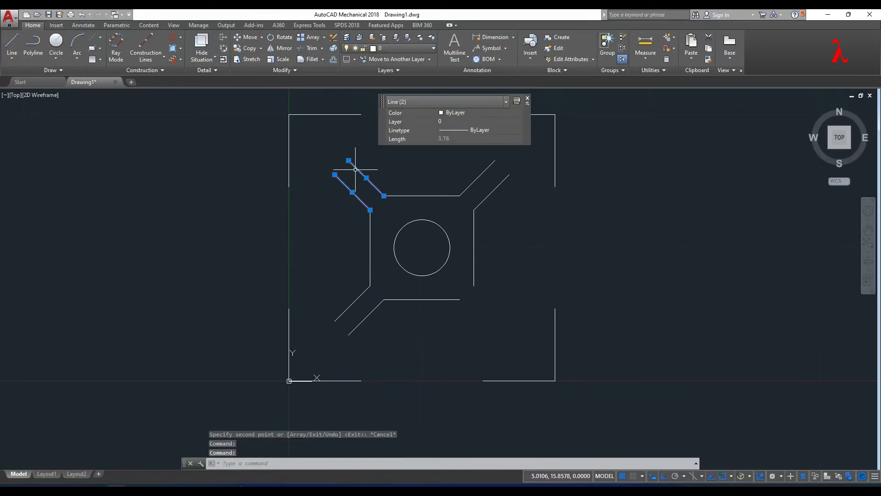
{"action": "key", "text": "Return"}
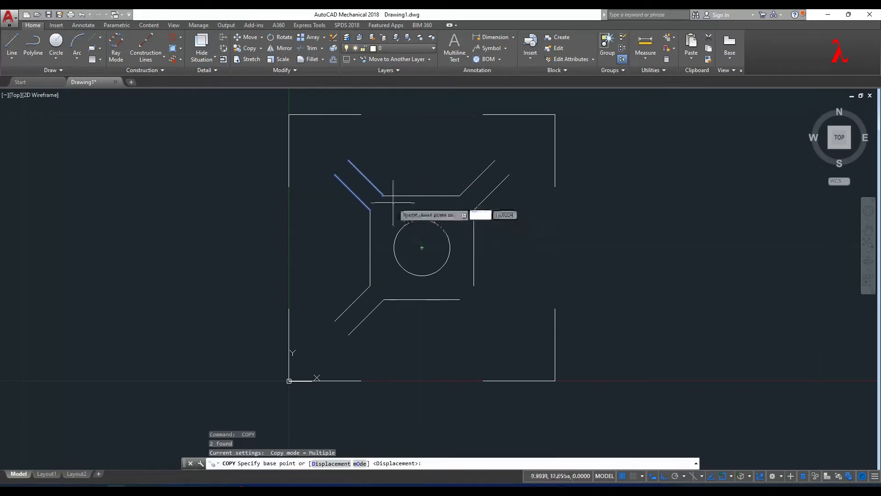
{"action": "left_click", "coordinate": [349, 161]}
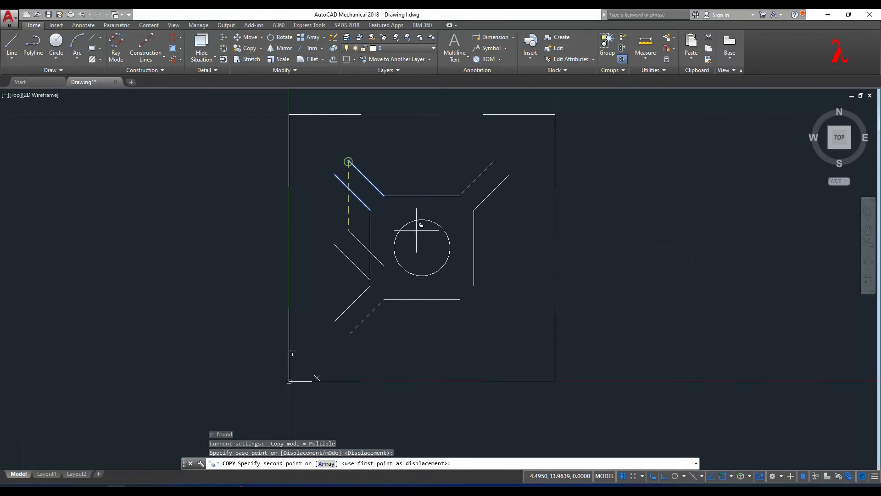
{"action": "left_click", "coordinate": [474, 285]}
{"action": "key", "text": "Escape"}
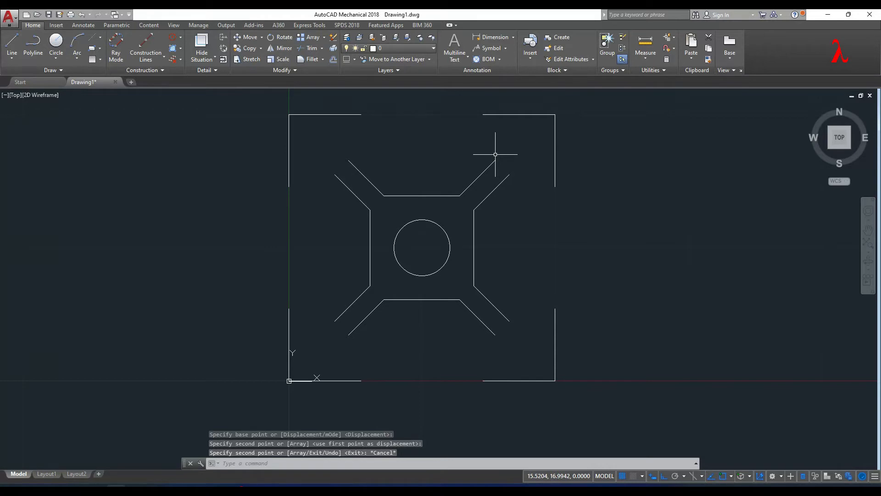
{"action": "key", "text": "Delete"}
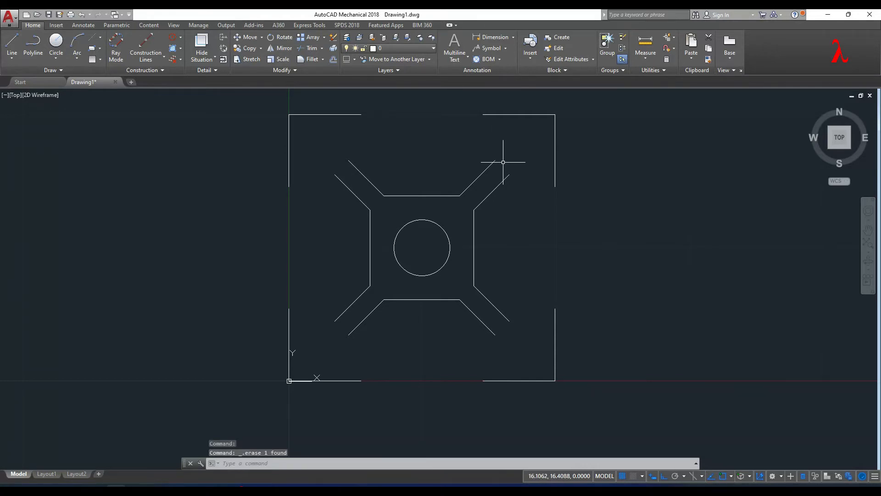
Draw a 1.64 vertical line upward from the outer end of the upper diagonal in the upper-right pair
{"action": "type", "text": "lin"}
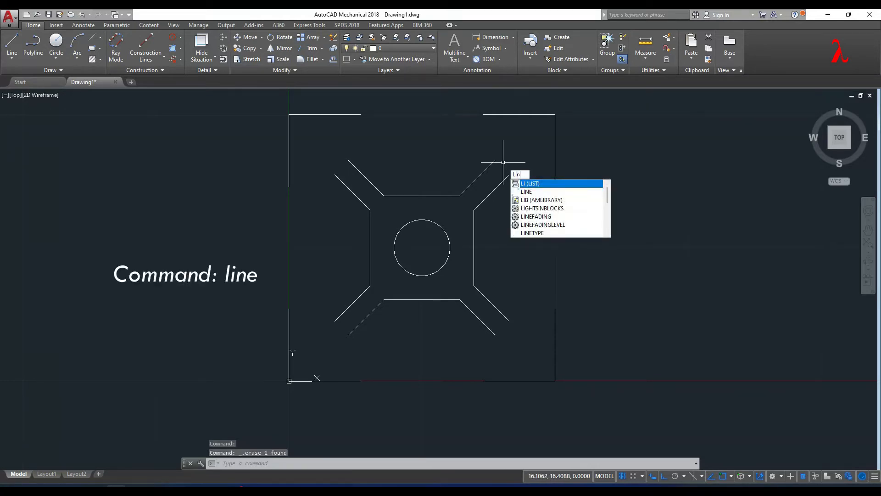
{"action": "type", "text": "e"}
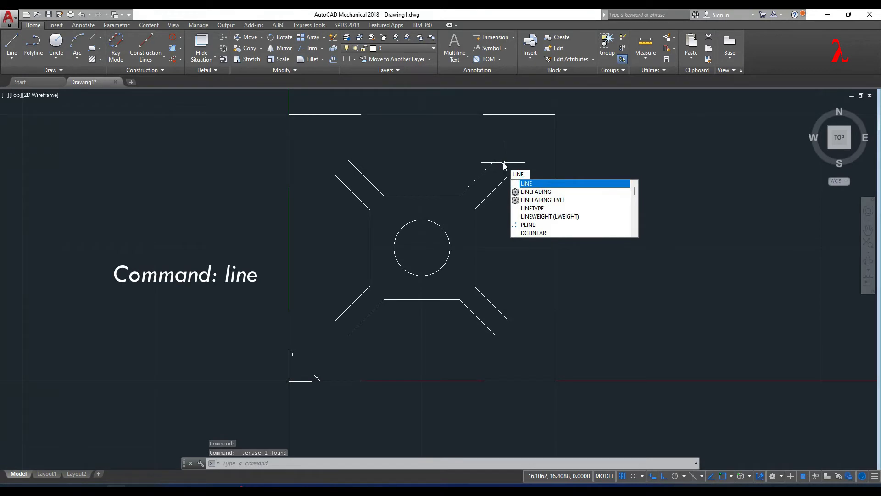
{"action": "key", "text": "Return"}
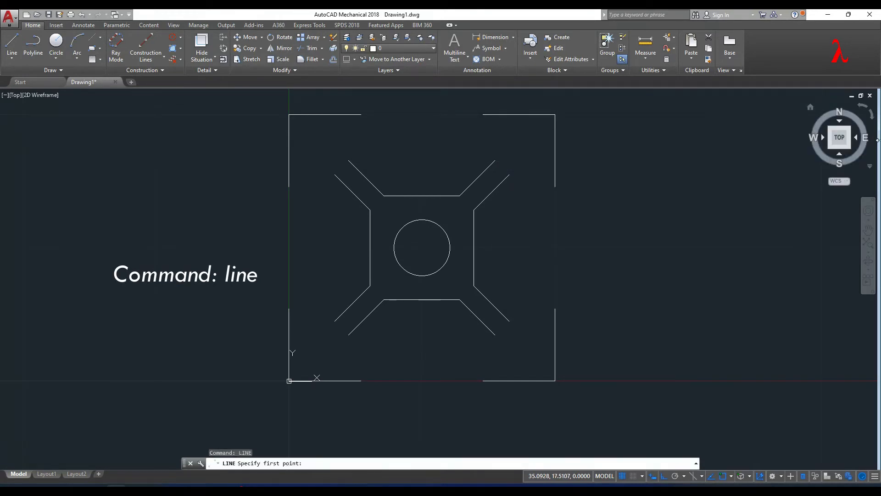
{"action": "left_click", "coordinate": [495, 161]}
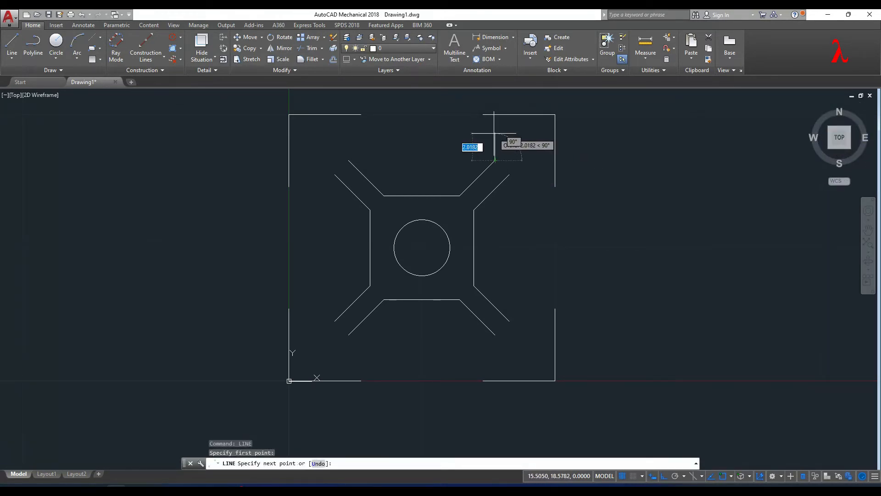
{"action": "type", "text": "1"}
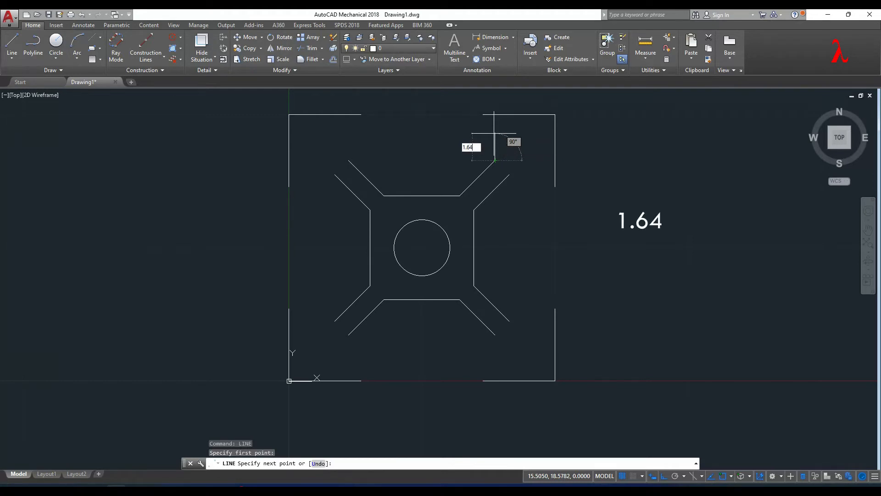
{"action": "type", "text": ".64"}
{"action": "key", "text": "Return"}
{"action": "key", "text": "Return"}
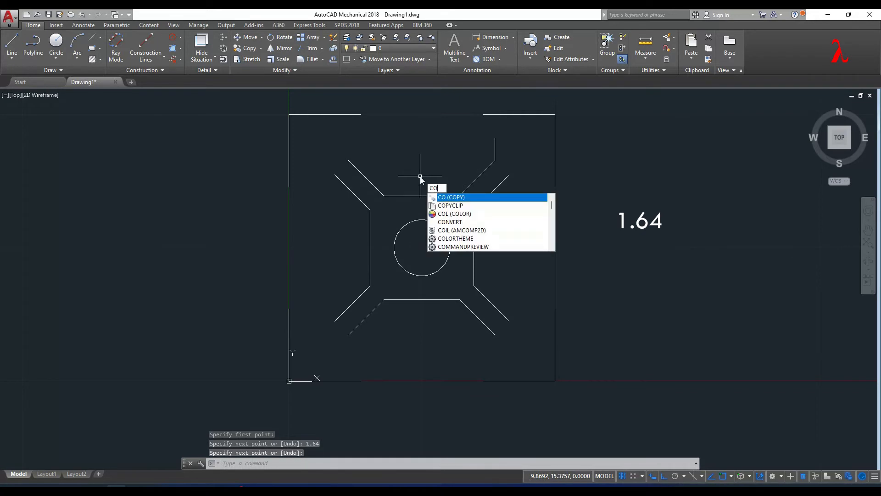
{"action": "key", "text": "Return"}
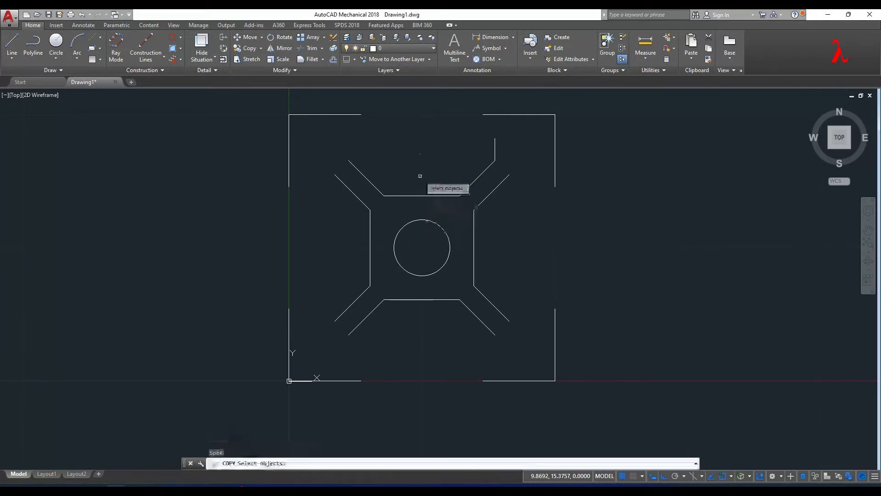
{"action": "left_click", "coordinate": [496, 148]}
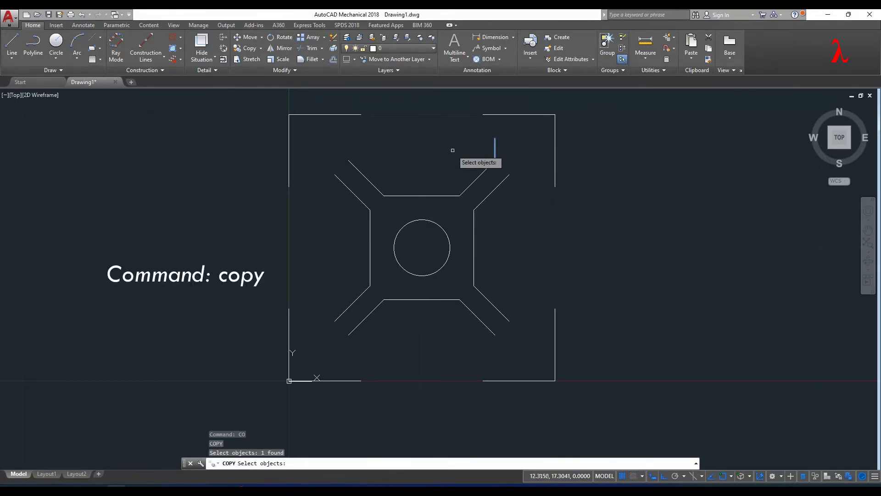
{"action": "key", "text": "Return"}
{"action": "left_click", "coordinate": [349, 159]}
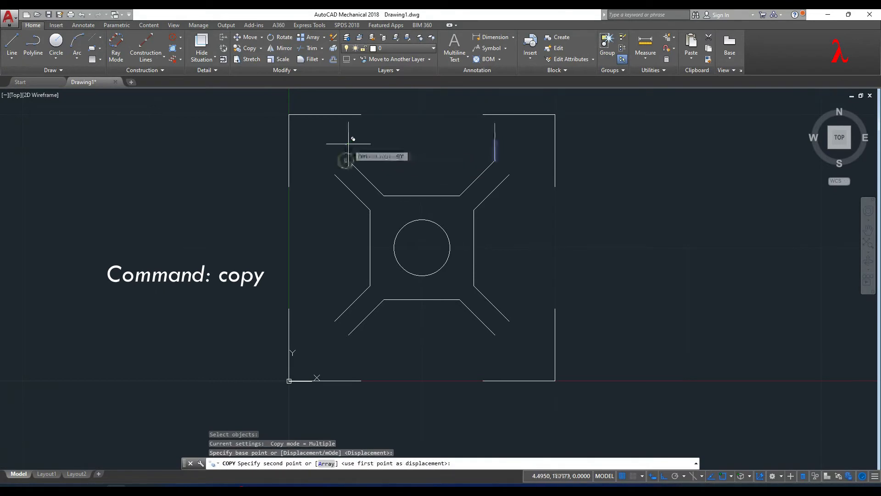
{"action": "key", "text": "Escape"}
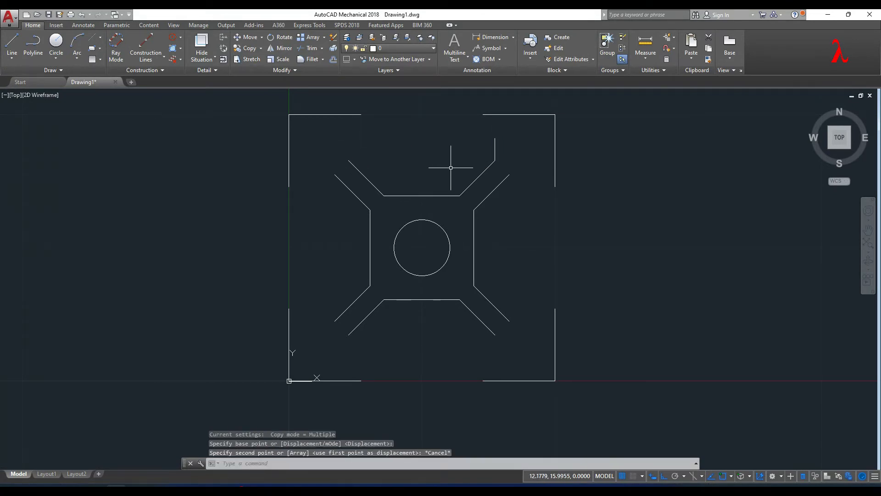
Copy the 1.64 vertical line from its lower end to the outermost diagonal ends at the upper-left, lower-left and lower-right
{"action": "key", "text": "Return"}
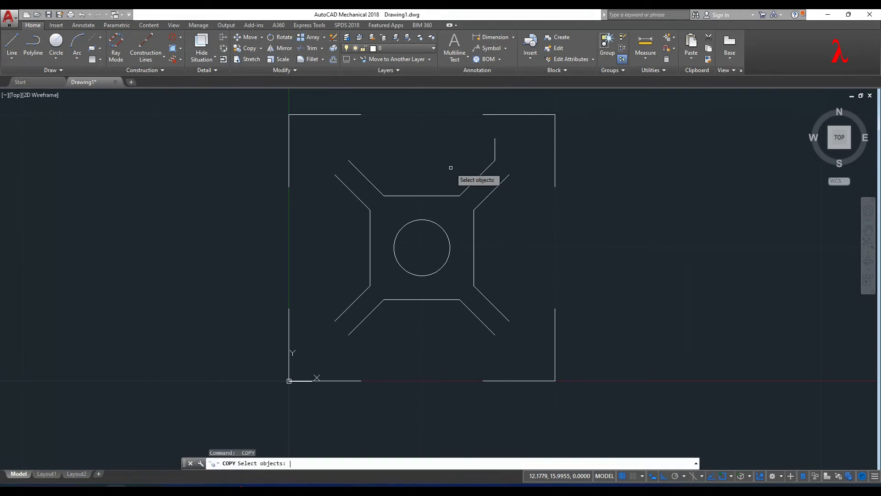
{"action": "left_click", "coordinate": [495, 147]}
{"action": "key", "text": "Return"}
{"action": "left_click", "coordinate": [497, 162]}
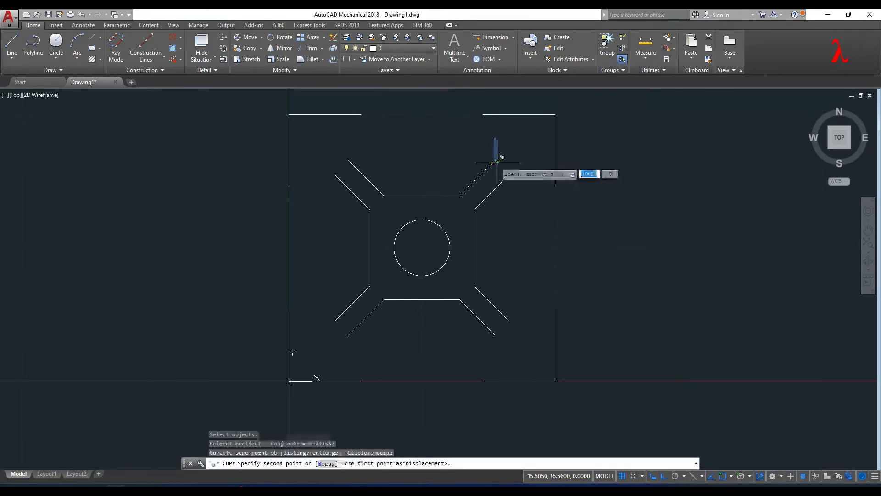
{"action": "left_click", "coordinate": [348, 161]}
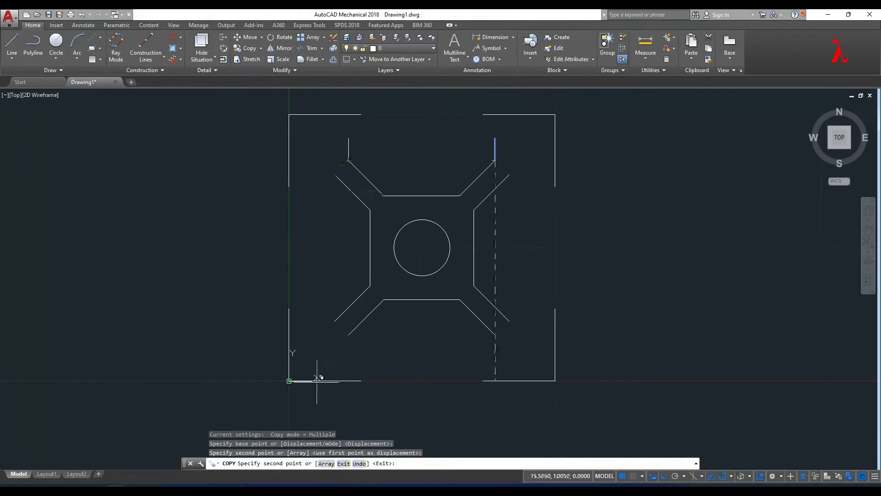
{"action": "left_click", "coordinate": [348, 335]}
{"action": "left_click", "coordinate": [495, 334]}
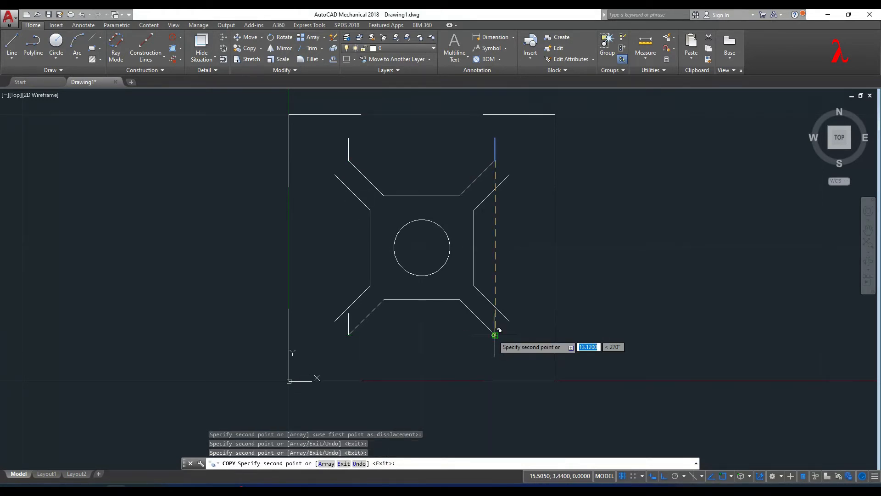
{"action": "key", "text": "Escape"}
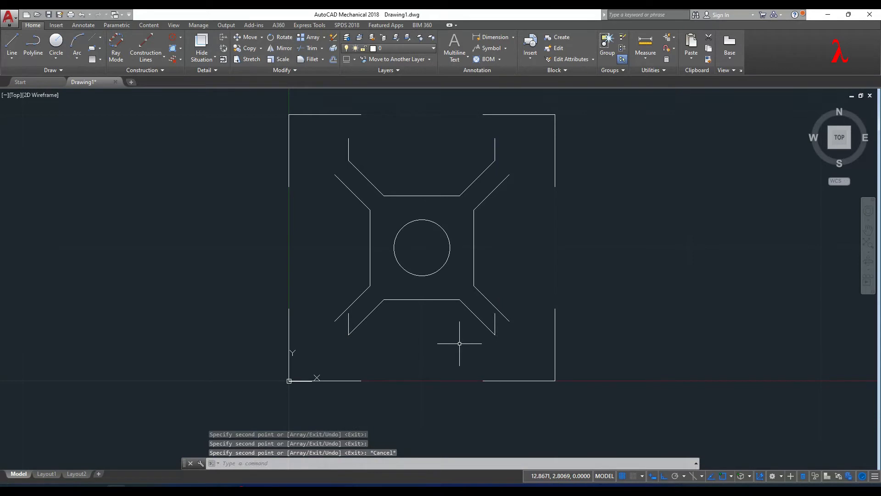
Move the two lower vertical lines down so their upper ends meet the outer ends of the lower diagonals
{"action": "left_click", "coordinate": [495, 326]}
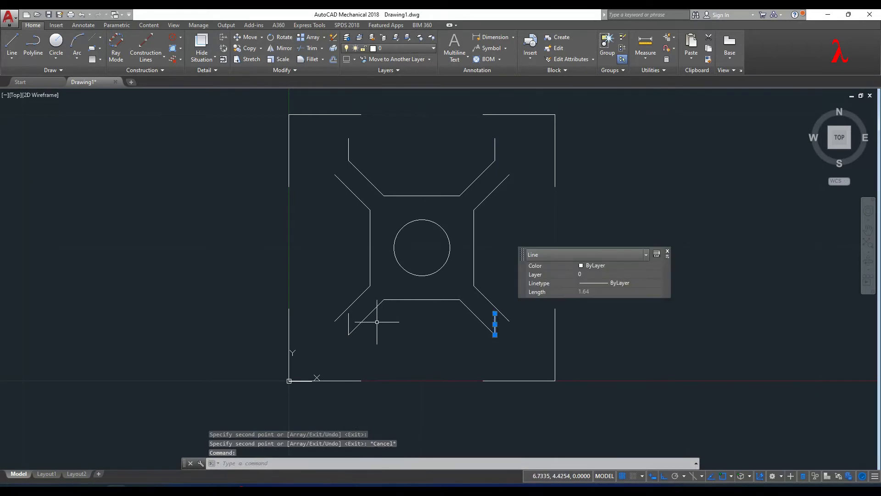
{"action": "left_click", "coordinate": [349, 317]}
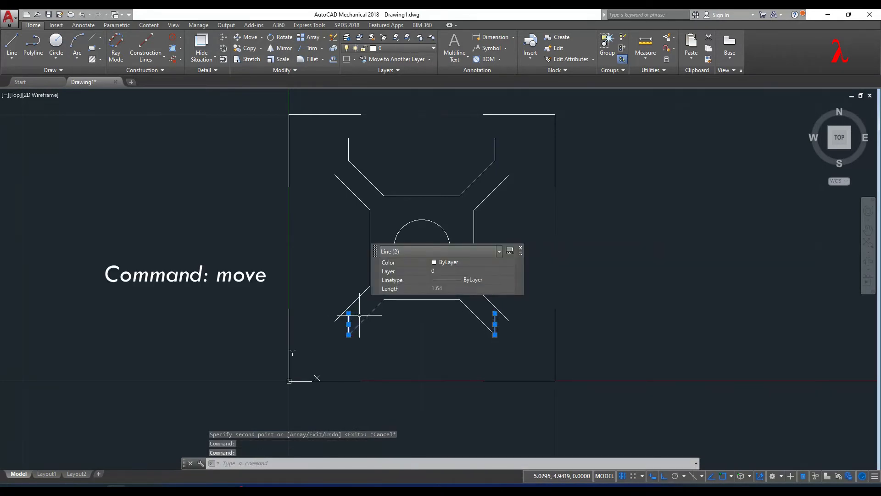
{"action": "type", "text": "m"}
{"action": "key", "text": "Return"}
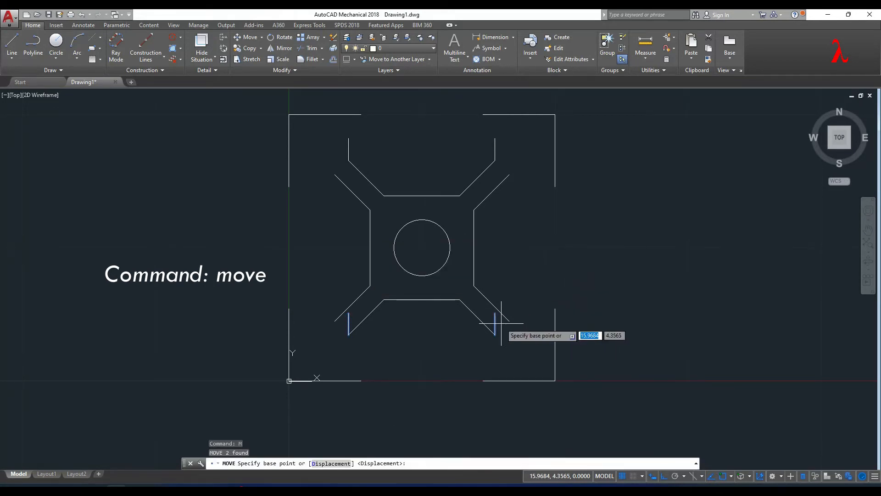
{"action": "left_click", "coordinate": [496, 313]}
{"action": "left_click", "coordinate": [494, 335]}
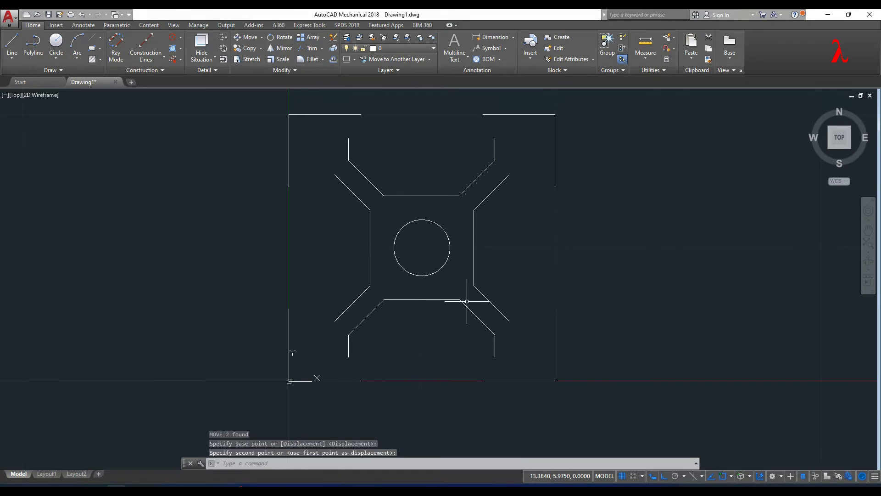
Draw a 1.64 horizontal line to the right from the outer end of the upper diagonal in the lower-right pair
{"action": "type", "text": "l"}
{"action": "key", "text": "Return"}
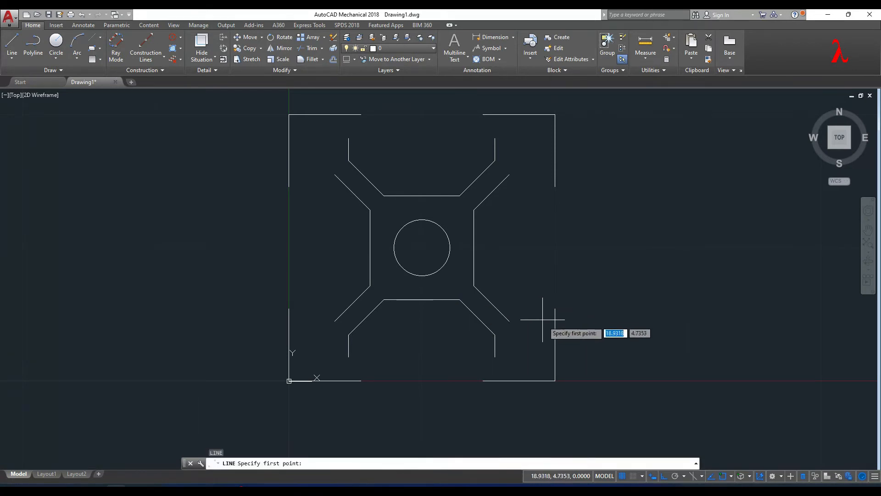
{"action": "left_click", "coordinate": [509, 320]}
{"action": "type", "text": "1.64"}
{"action": "key", "text": "Return"}
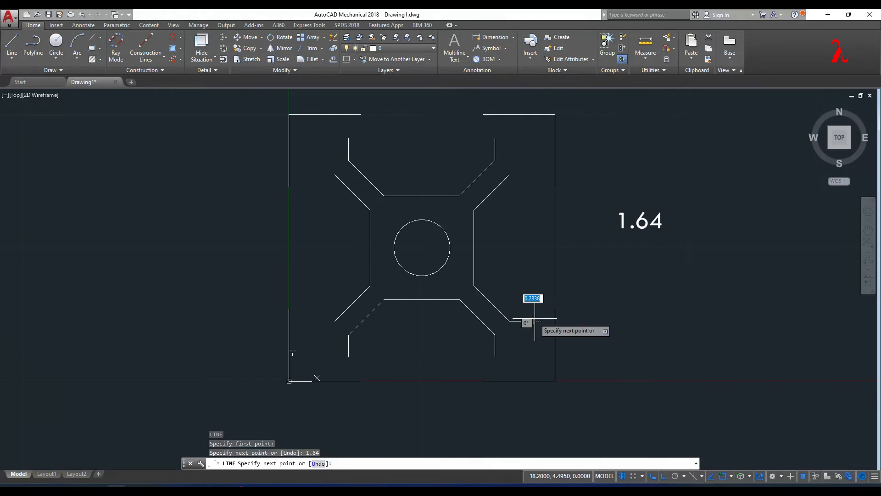
{"action": "key", "text": "Return"}
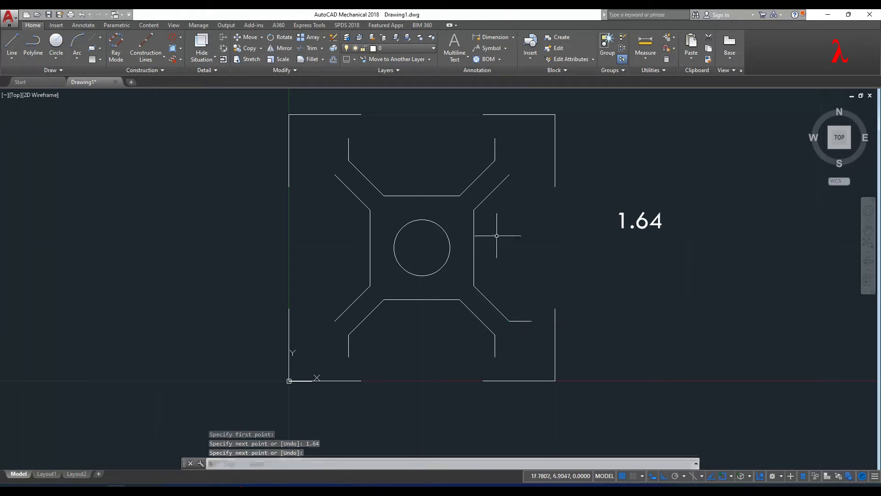
Draw a 1.64 horizontal line to the right from the outer end of the lower diagonal in the upper-right pair
{"action": "key", "text": "Return"}
{"action": "left_click", "coordinate": [509, 173]}
{"action": "type", "text": "1.6"}
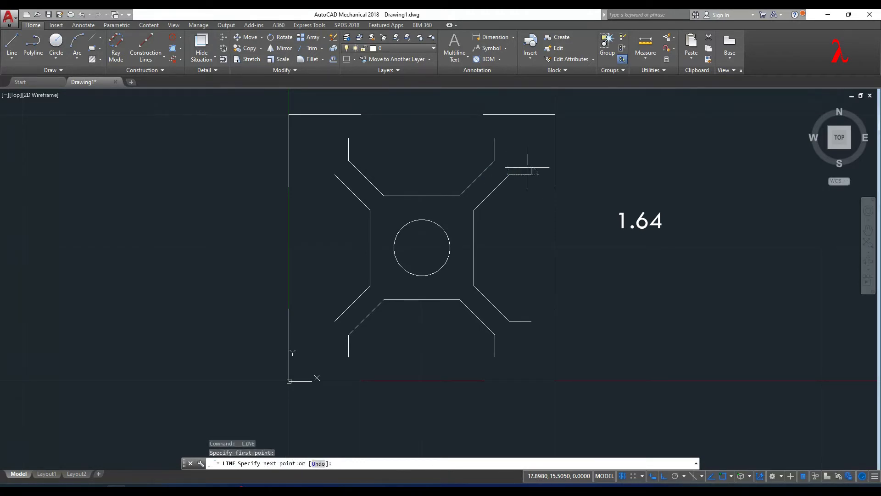
{"action": "type", "text": "4"}
{"action": "key", "text": "Return"}
{"action": "key", "text": "Return"}
Draw a 1.64 horizontal line to the left from the outer end of the lower diagonal in the upper-left pair
{"action": "key", "text": "Return"}
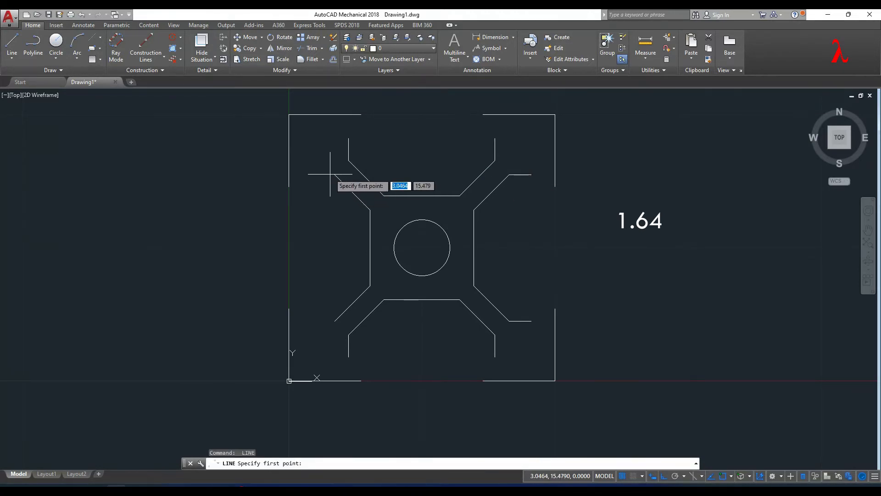
{"action": "left_click", "coordinate": [334, 175]}
{"action": "type", "text": "1.64"}
{"action": "key", "text": "Return"}
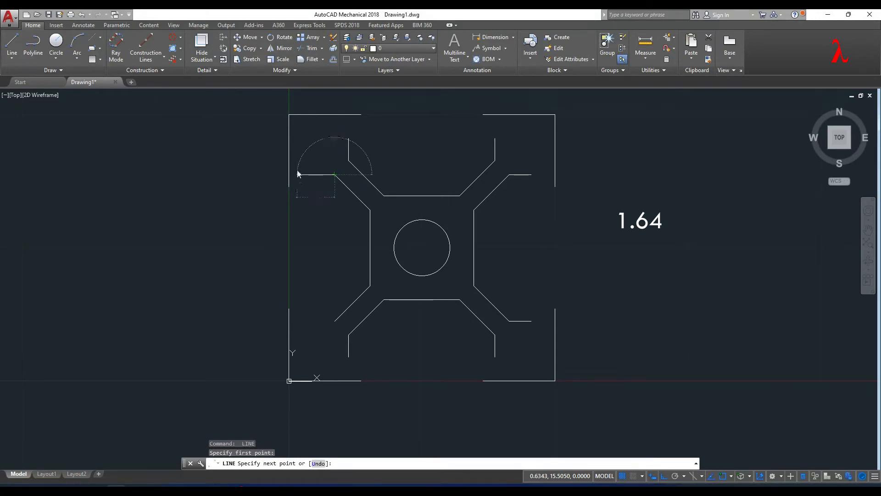
{"action": "key", "text": "Return"}
Draw a 1.64 horizontal line segment to the left from the outer end of the upper diagonal in the lower-left pair
{"action": "key", "text": "Return"}
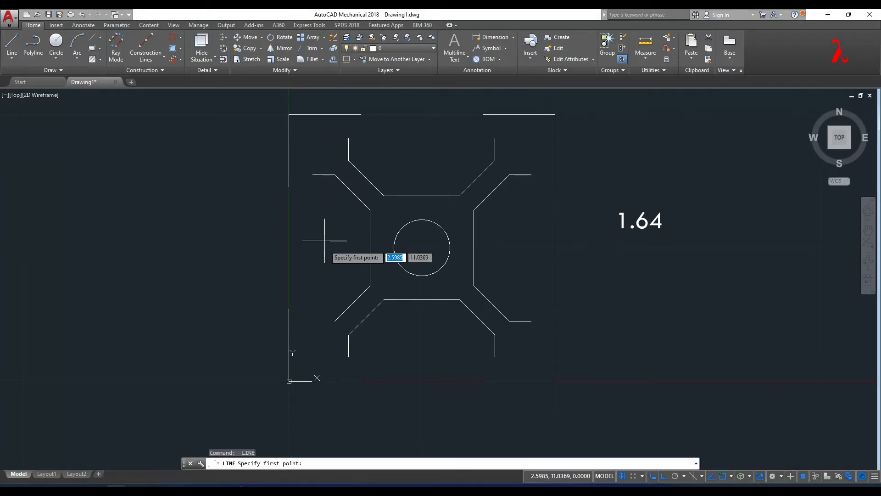
{"action": "left_click", "coordinate": [335, 321]}
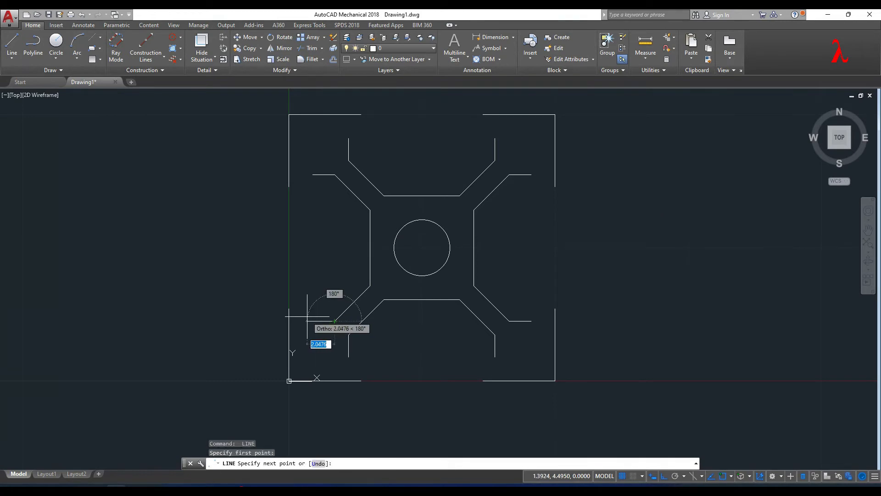
{"action": "type", "text": "1"}
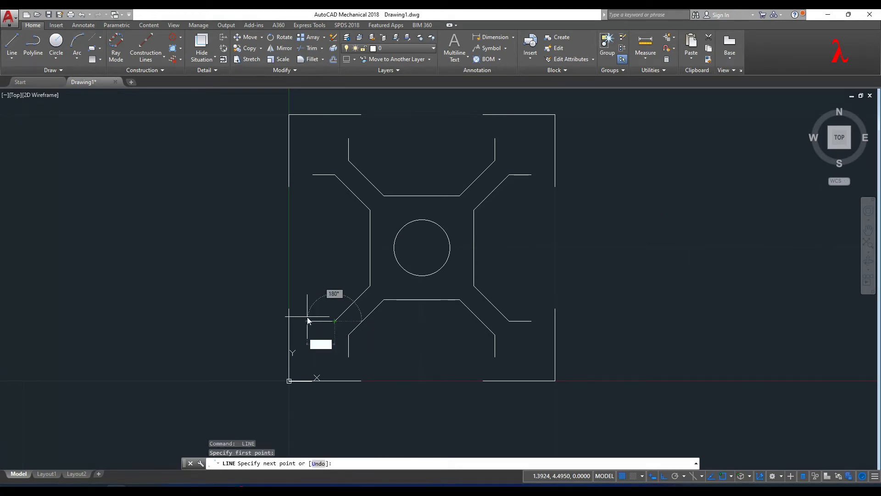
{"action": "type", "text": ".64"}
{"action": "key", "text": "Return"}
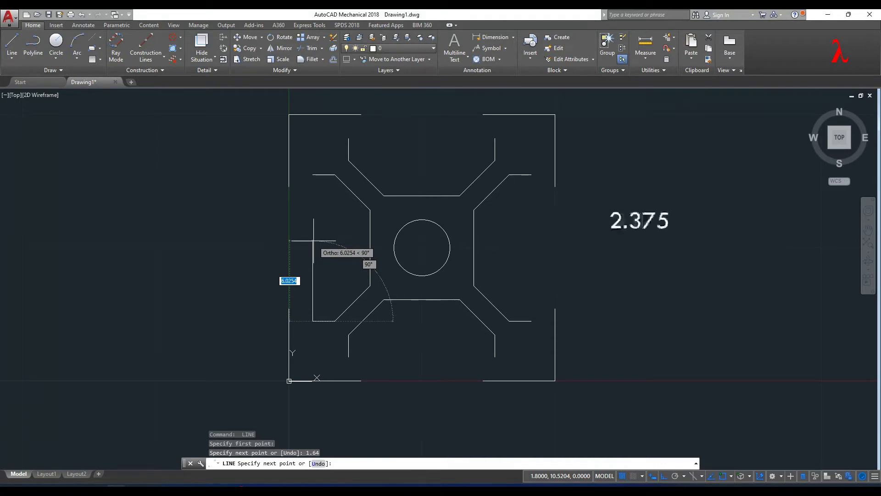
Continue the line 2.375 vertically upward from the outer end of the lower-left horizontal web extension
{"action": "type", "text": "2.375"}
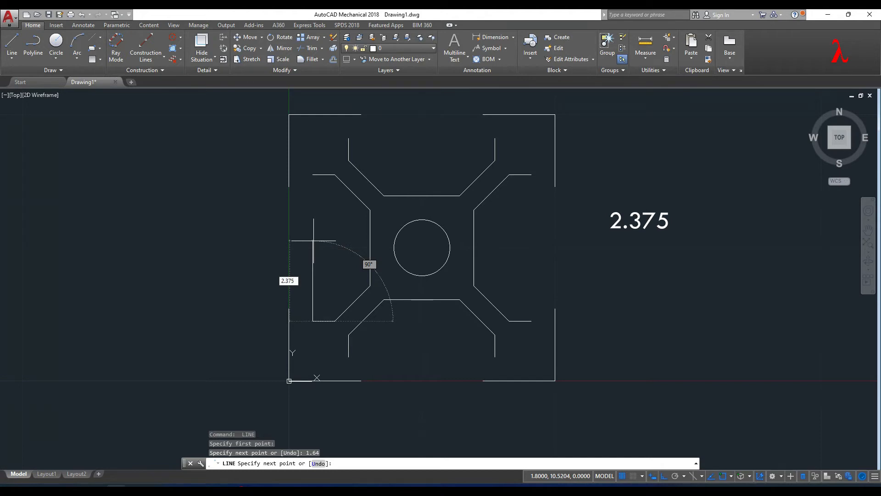
{"action": "key", "text": "Return"}
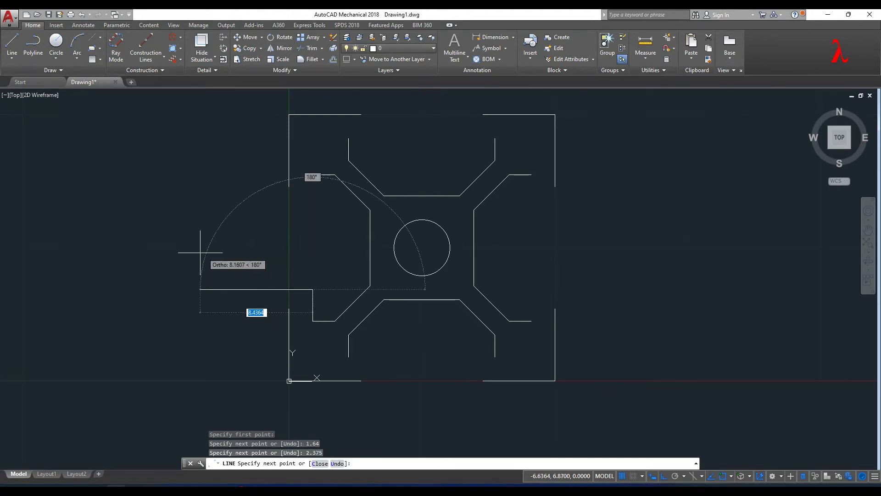
{"action": "key", "text": "Return"}
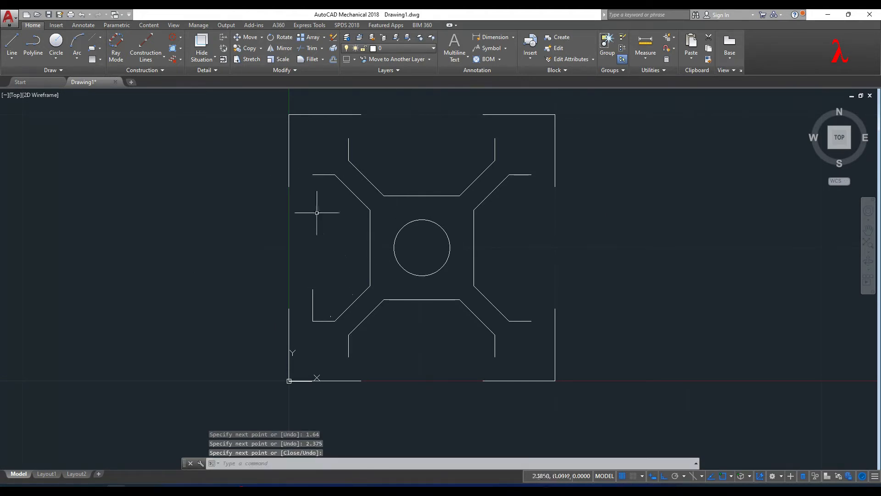
Copy the 2.375 vertical line from its upper end to the outer ends of the upper-left, upper-right and lower-right horizontal extensions
{"action": "left_click", "coordinate": [313, 303]}
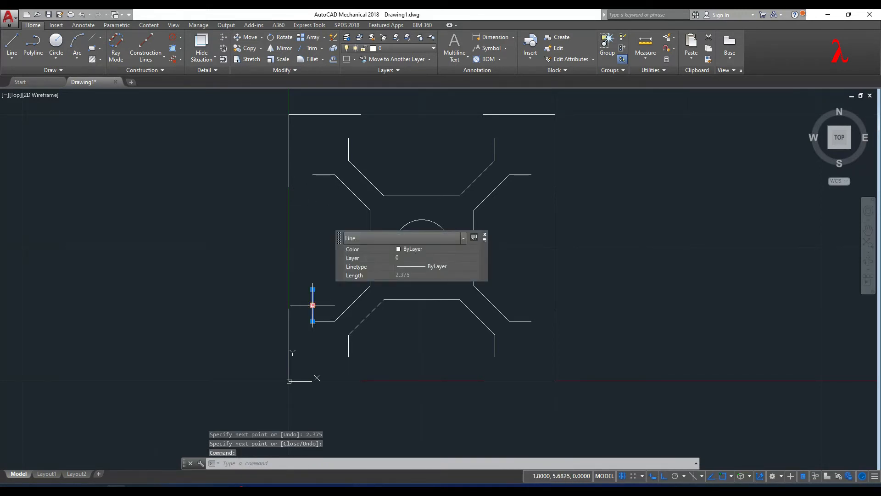
{"action": "type", "text": "CO"}
{"action": "key", "text": "Return"}
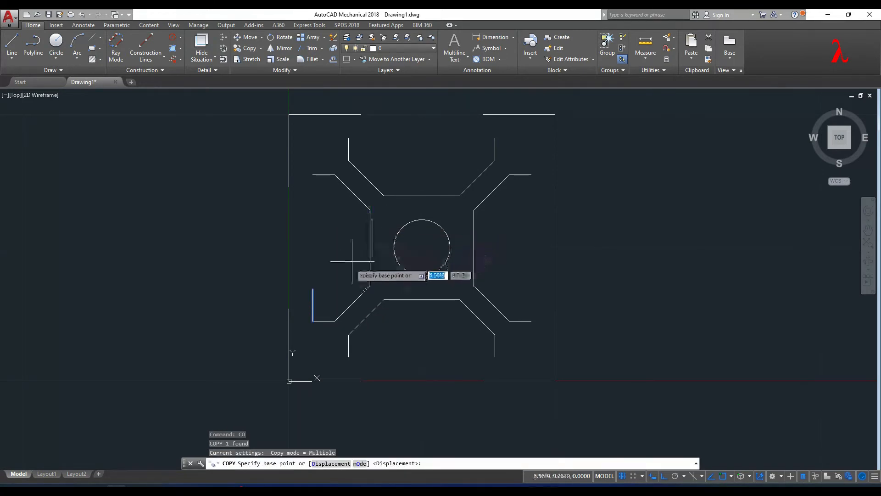
{"action": "left_click", "coordinate": [313, 320]}
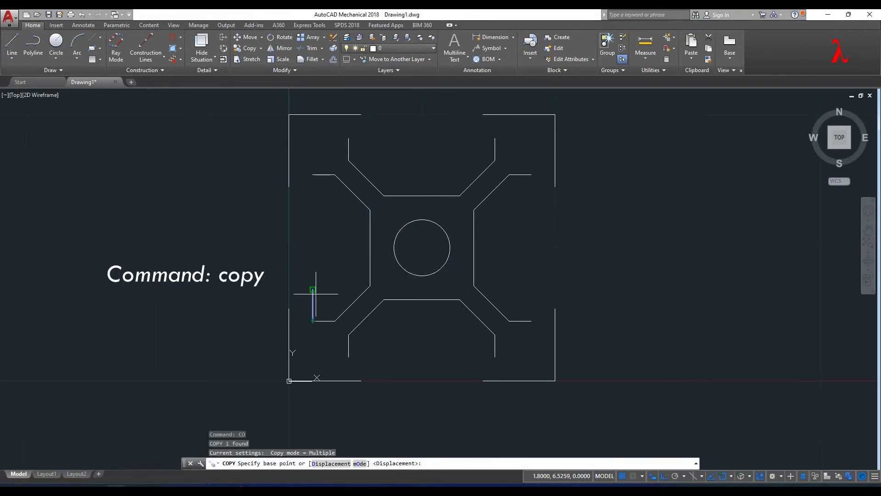
{"action": "left_click", "coordinate": [312, 174]}
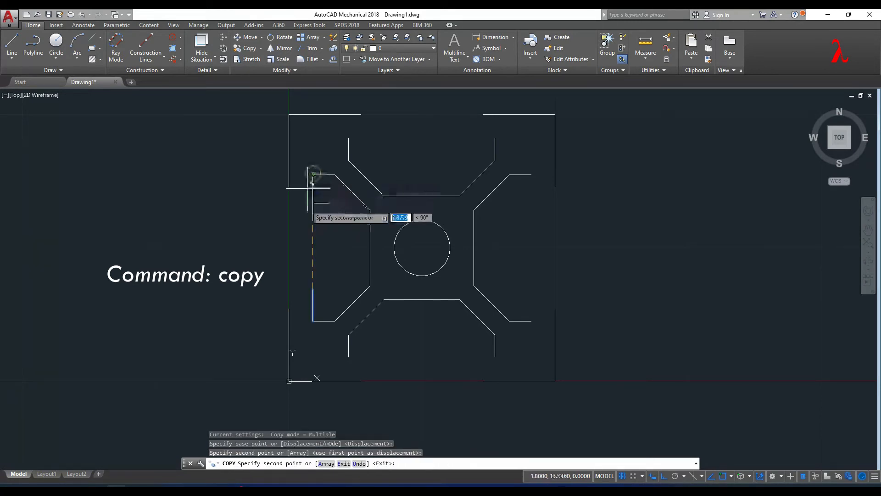
{"action": "left_click", "coordinate": [531, 174]}
{"action": "left_click", "coordinate": [531, 321]}
{"action": "key", "text": "Escape"}
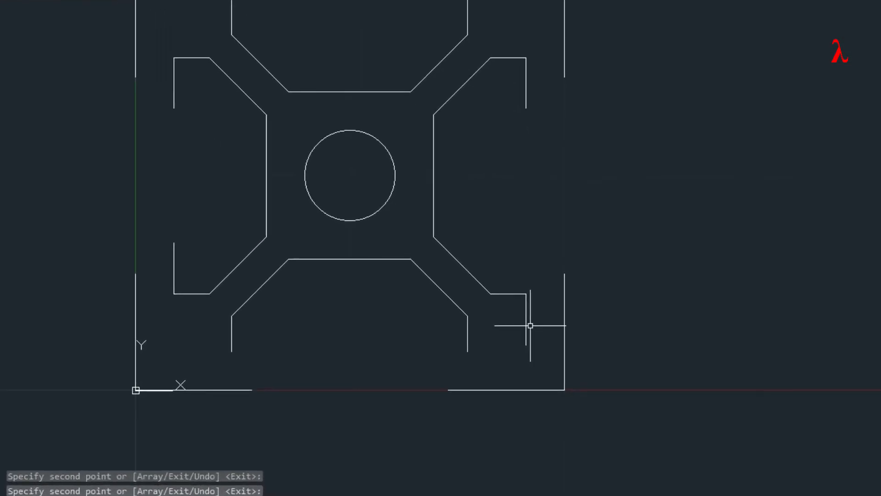
Move the lower-right vertical line up so its lower end meets the outer end of the horizontal extension
{"action": "left_click", "coordinate": [530, 329]}
{"action": "type", "text": "m"}
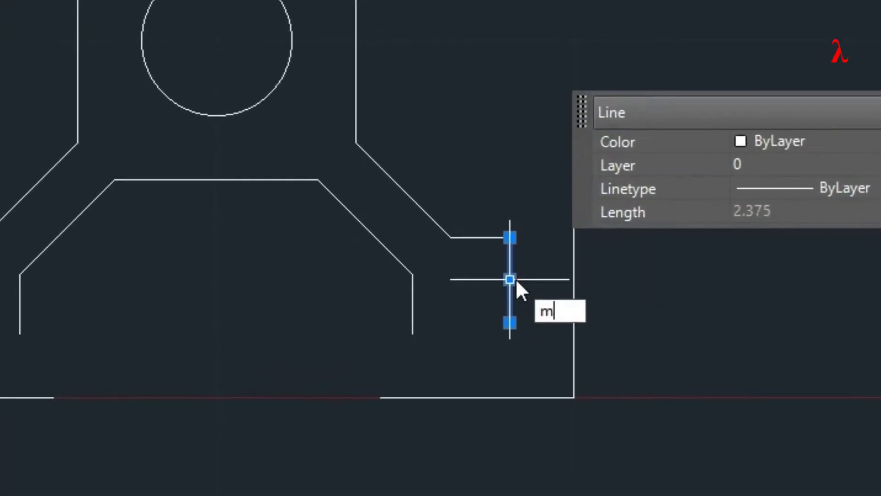
{"action": "key", "text": "Return"}
{"action": "left_click", "coordinate": [514, 289]}
{"action": "left_click", "coordinate": [498, 197]}
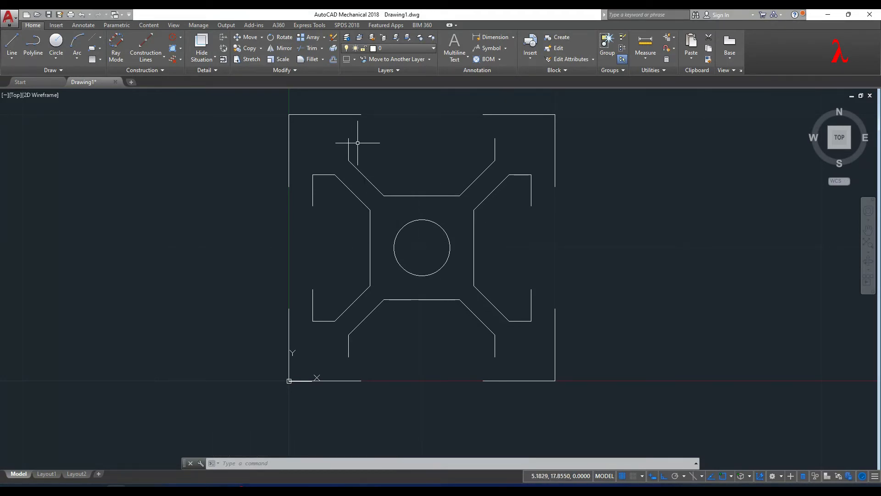
Draw a 2.375 horizontal line to the right from the top end of the upper-left vertical extension
{"action": "type", "text": "i"}
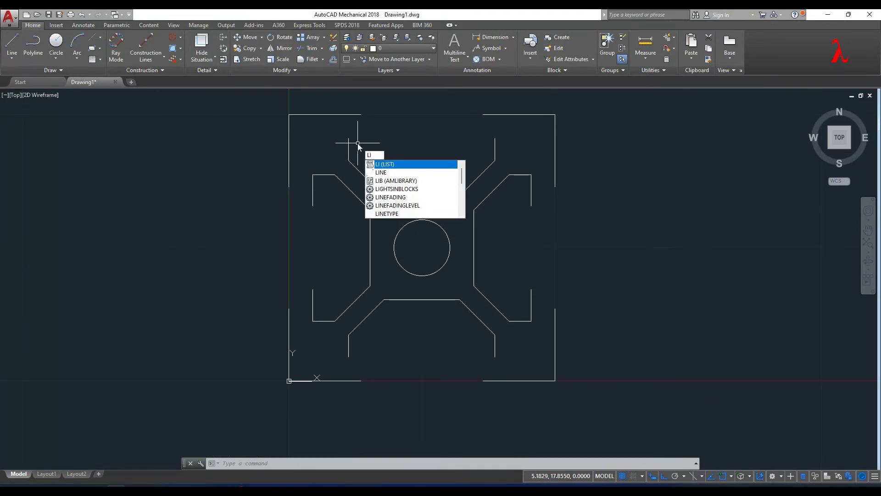
{"action": "type", "text": "ne"}
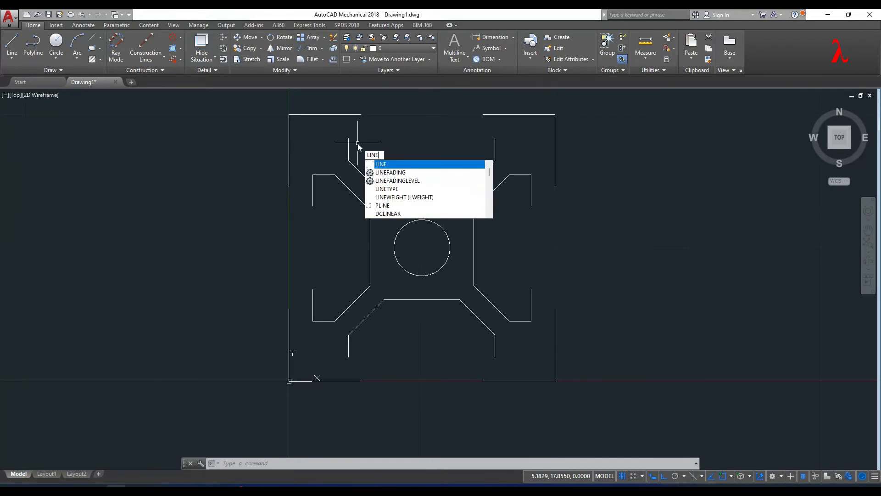
{"action": "key", "text": "Return"}
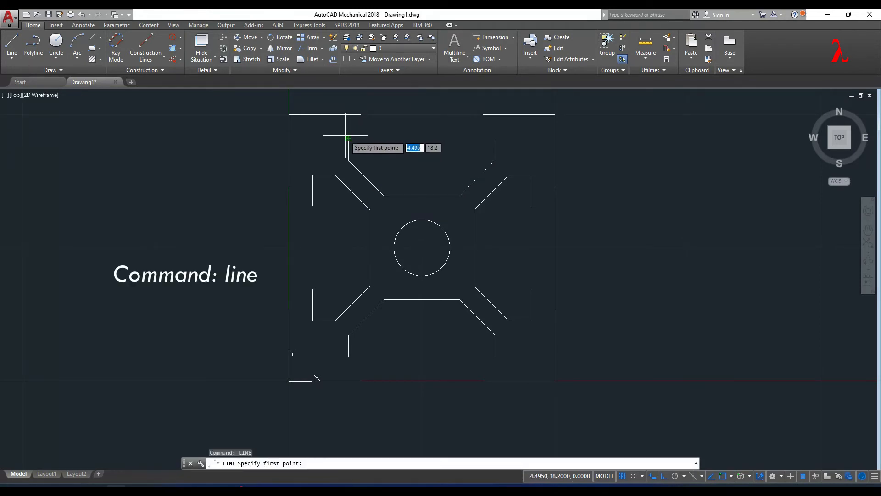
{"action": "left_click", "coordinate": [349, 138]}
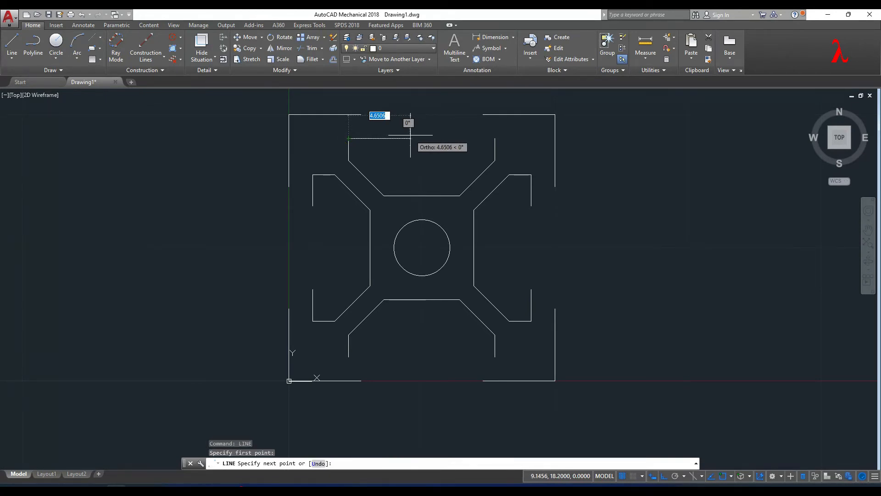
{"action": "type", "text": "2.375"}
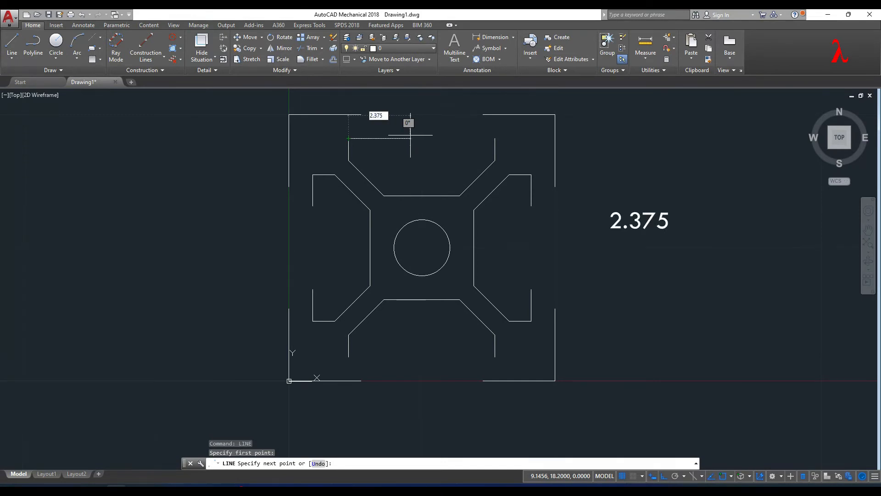
{"action": "key", "text": "Return"}
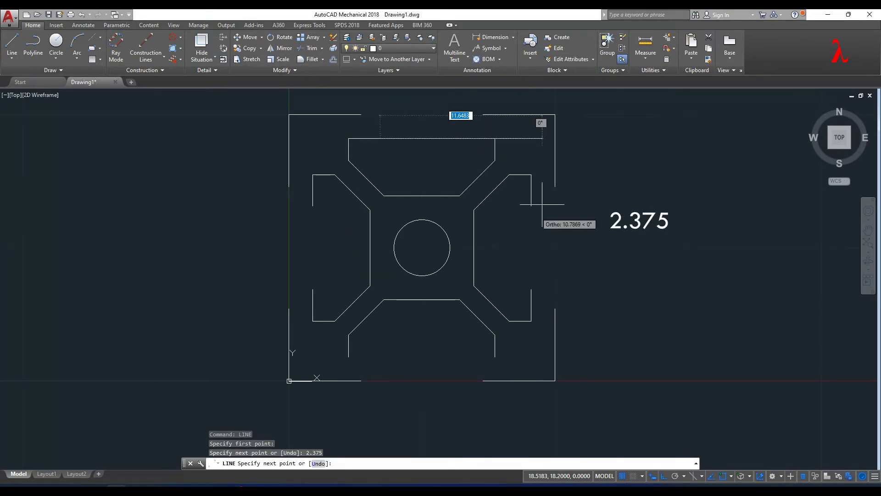
{"action": "key", "text": "Return"}
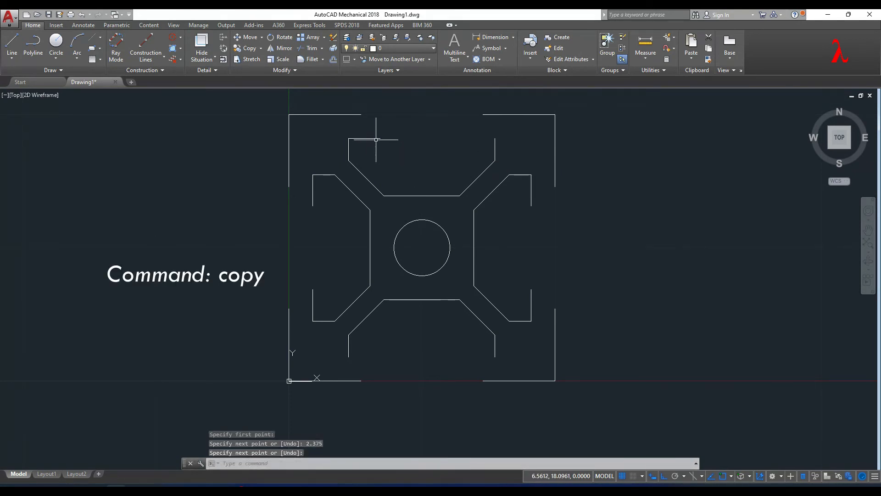
Copy the 2.375 horizontal line by its left end onto the upper-right, lower-left and lower-right vertical extensions
{"action": "left_click", "coordinate": [371, 138]}
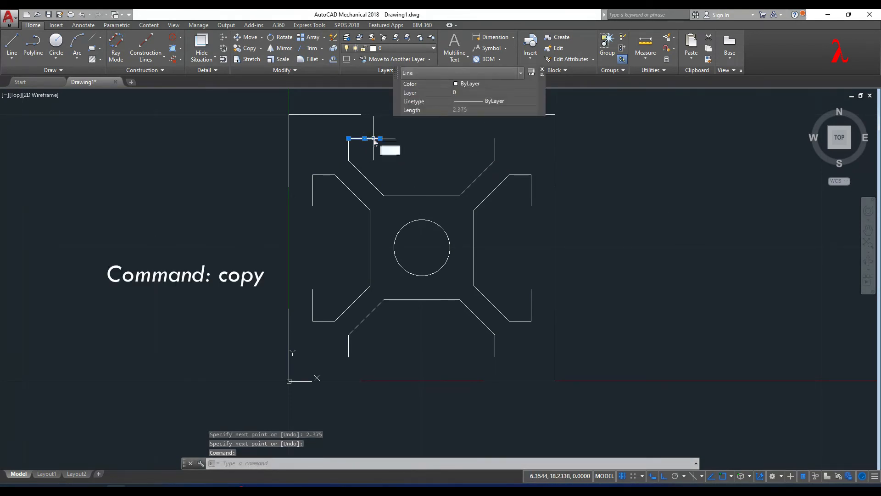
{"action": "key", "text": "Return"}
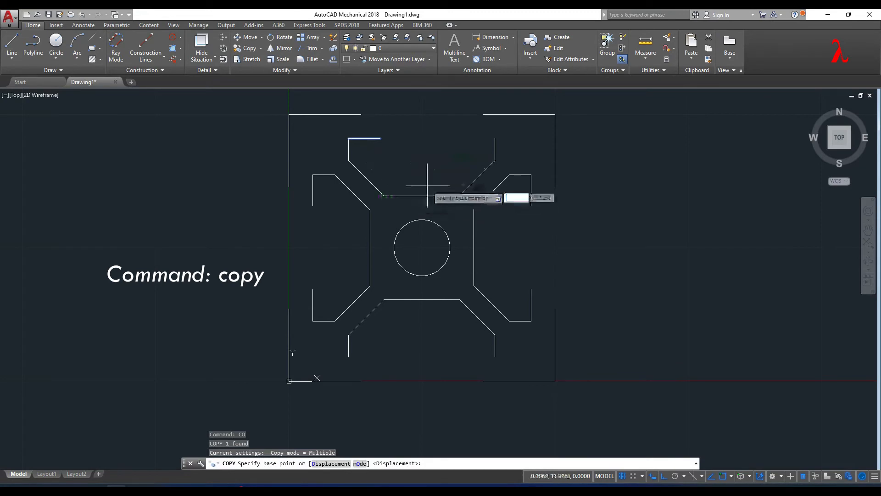
{"action": "left_click", "coordinate": [349, 138]}
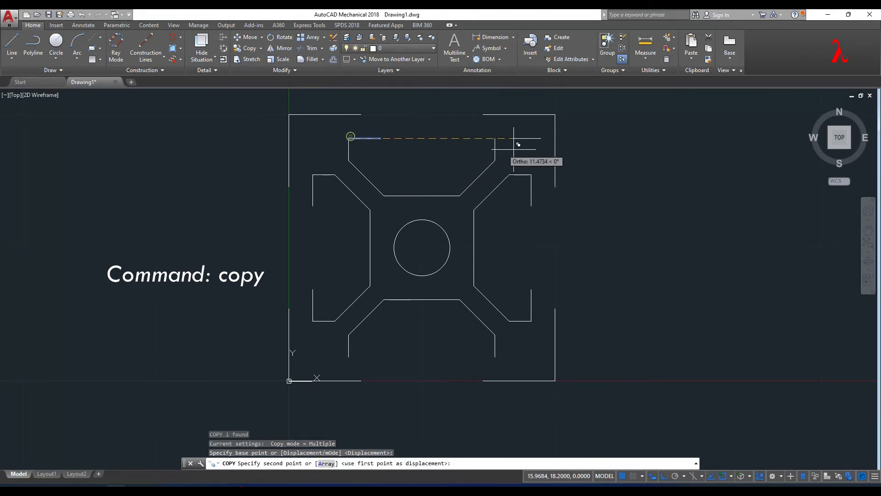
{"action": "left_click", "coordinate": [495, 138]}
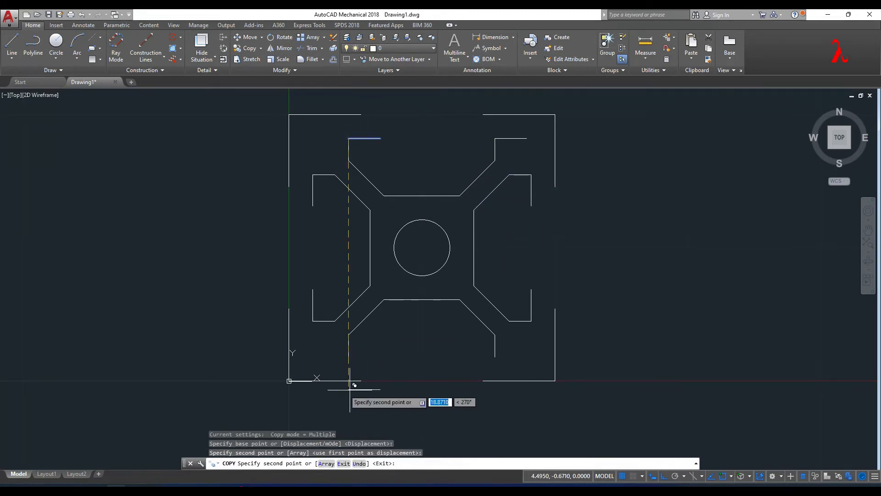
{"action": "left_click", "coordinate": [348, 335]}
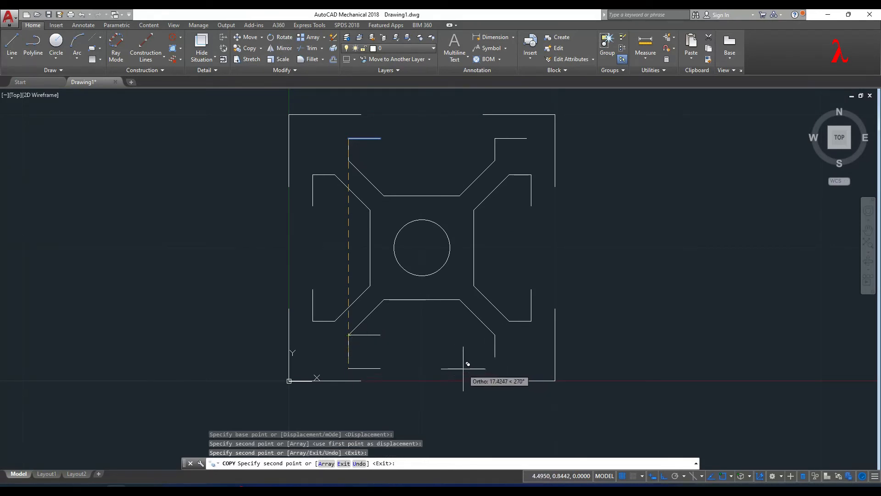
{"action": "left_click", "coordinate": [495, 356]}
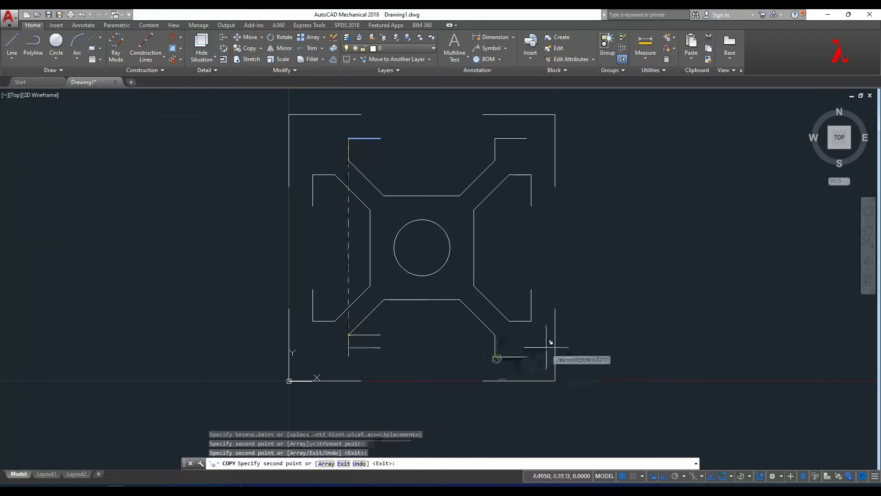
{"action": "key", "text": "Escape"}
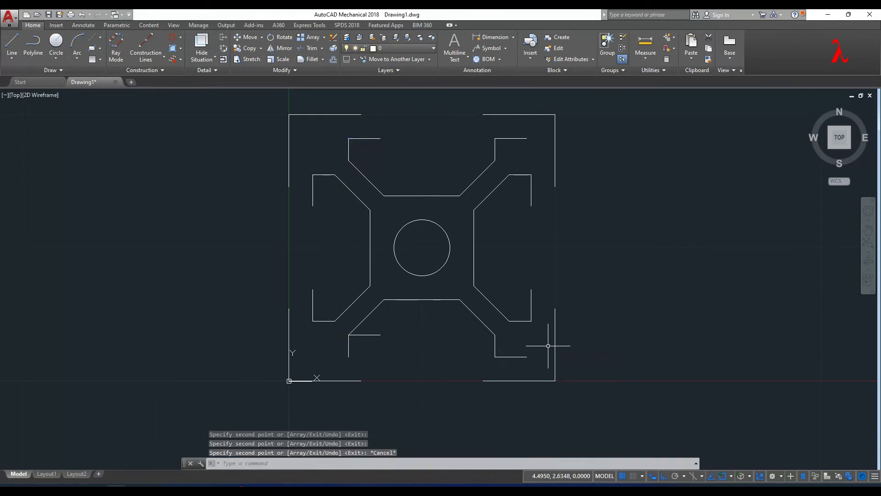
Move the lower-left horizontal copy down to the bottom end of its vertical extension
{"action": "left_click", "coordinate": [365, 335]}
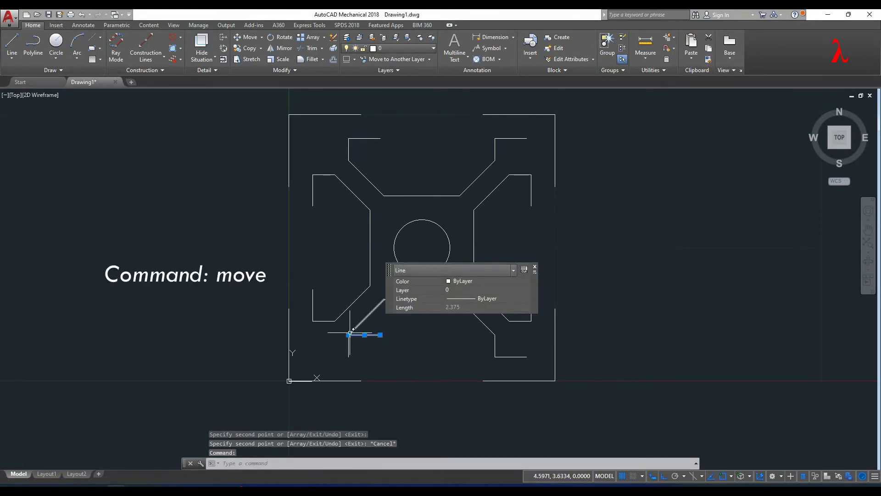
{"action": "type", "text": "m"}
{"action": "key", "text": "Return"}
{"action": "left_click", "coordinate": [349, 335]}
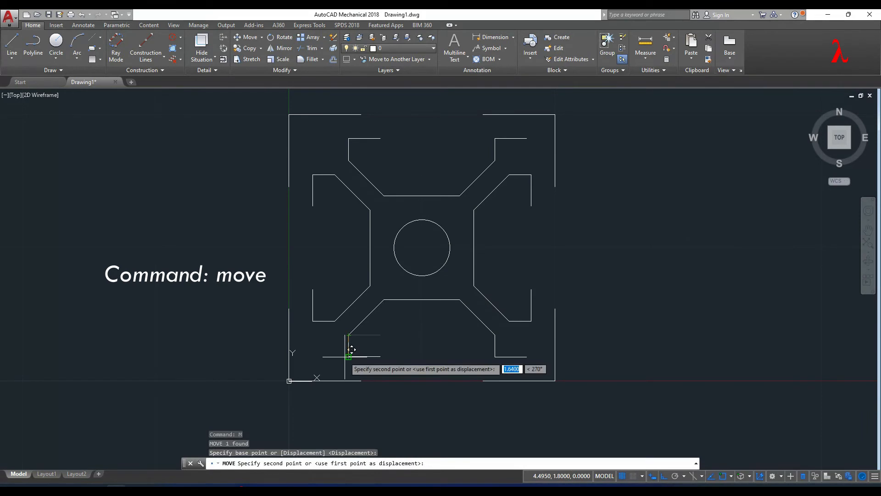
{"action": "left_click", "coordinate": [349, 356]}
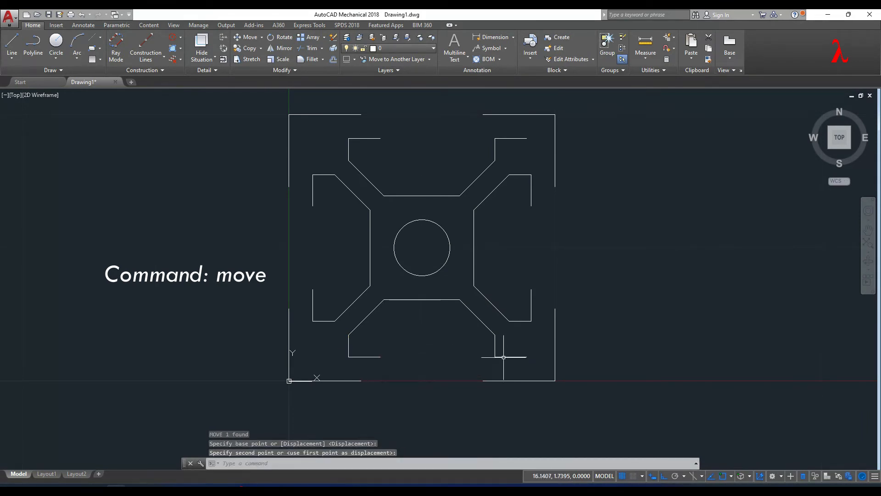
Move the lower-right horizontal line left so its right end meets the bottom of the vertical extension
{"action": "key", "text": "Return"}
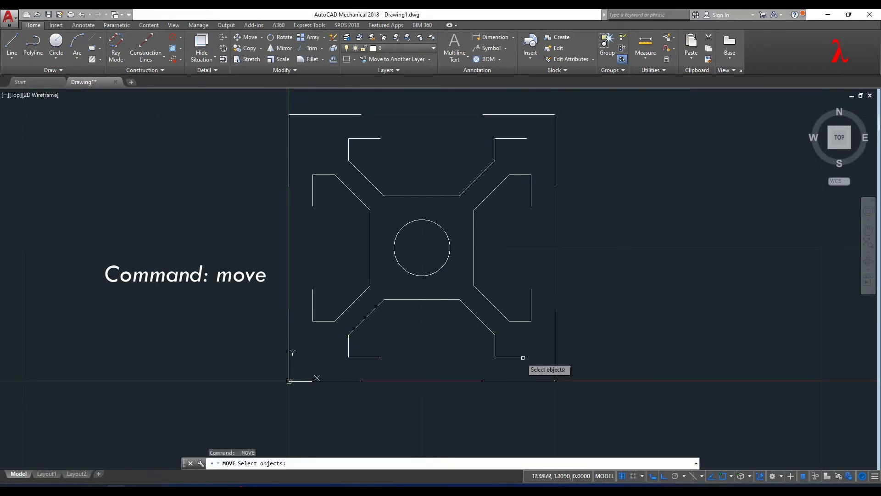
{"action": "left_click", "coordinate": [518, 356]}
{"action": "key", "text": "Return"}
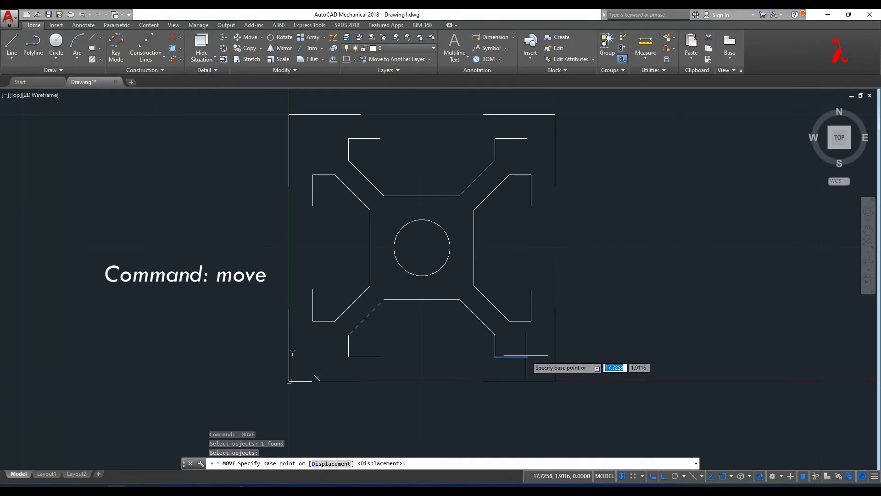
{"action": "left_click", "coordinate": [495, 356]}
{"action": "left_click", "coordinate": [493, 354]}
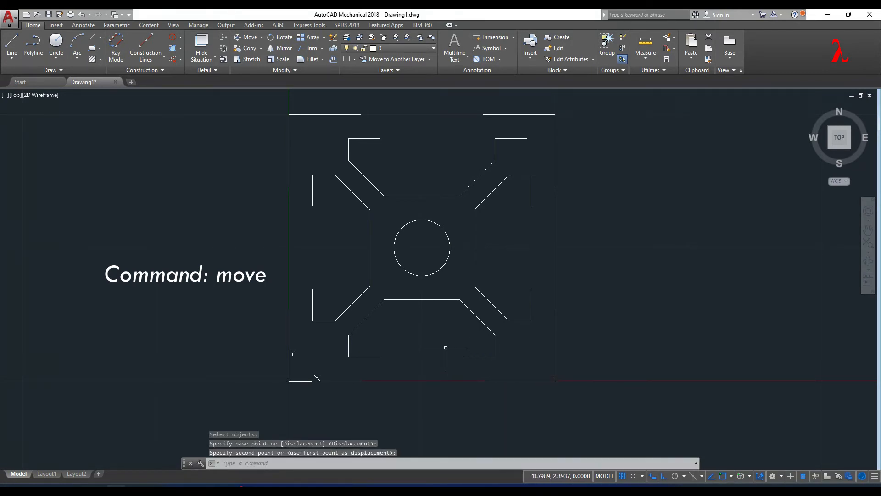
Move the upper-right horizontal line left so its right end meets the top of the vertical extension
{"action": "key", "text": "Return"}
{"action": "left_click", "coordinate": [517, 139]}
{"action": "key", "text": "Return"}
{"action": "left_click", "coordinate": [526, 138]}
{"action": "left_click", "coordinate": [493, 138]}
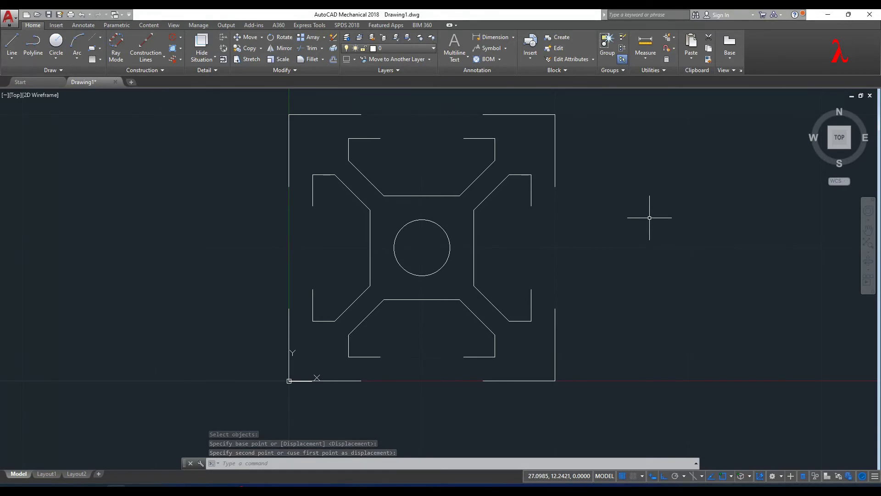
Draw a slanted line joining the inner end of the upper-left top edge to the free end of the horizontal line below it
{"action": "type", "text": "line"}
{"action": "key", "text": "Return"}
{"action": "left_click", "coordinate": [361, 114]}
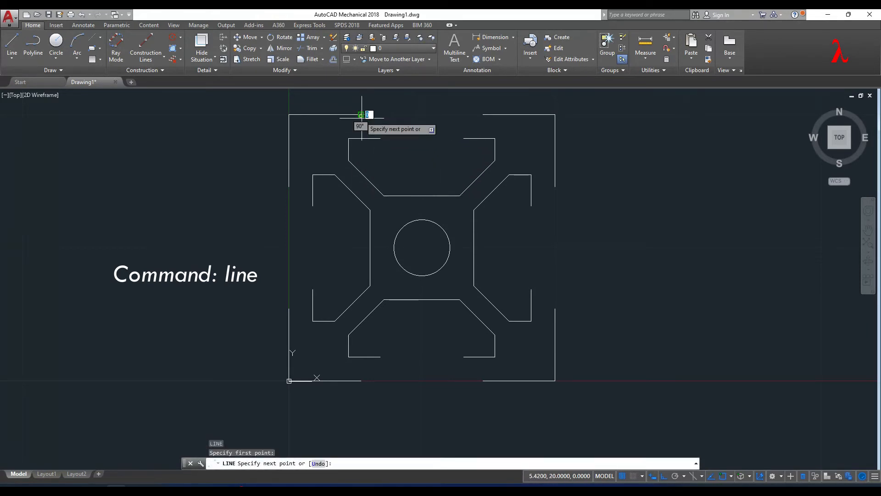
{"action": "left_click", "coordinate": [380, 138]}
{"action": "key", "text": "Return"}
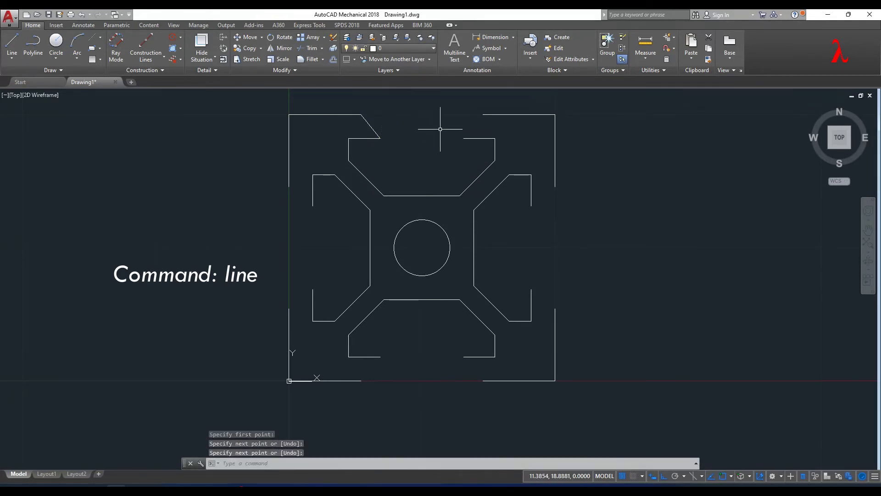
Draw a slanted line joining the inner end of the upper-right top edge to the free end of the horizontal line below it
{"action": "key", "text": "Return"}
{"action": "left_click", "coordinate": [483, 115]}
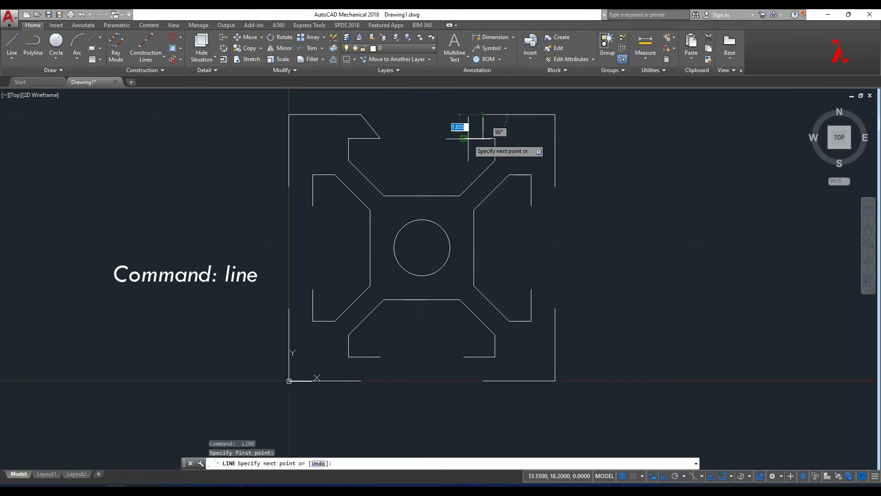
{"action": "left_click", "coordinate": [463, 138]}
{"action": "key", "text": "Return"}
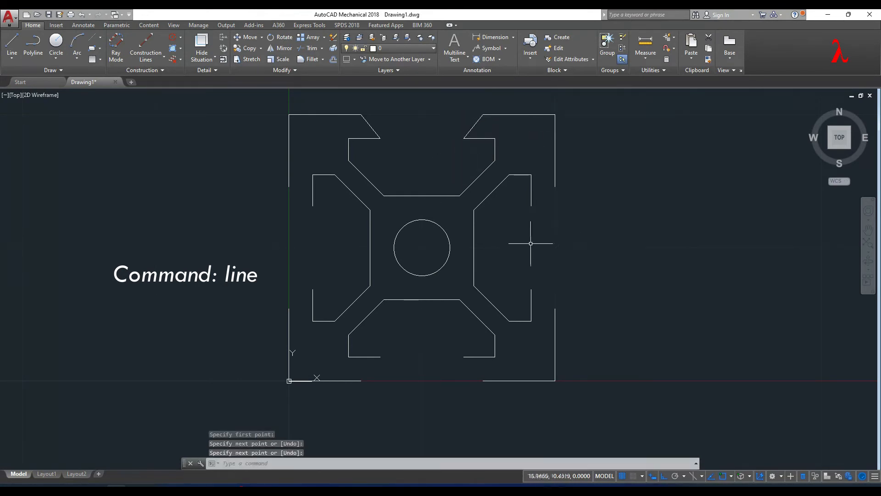
Draw two slanted lines joining the free ends of the right outer edges to the free ends of the inner vertical lines beside them
{"action": "key", "text": "Return"}
{"action": "left_click", "coordinate": [555, 187]}
{"action": "left_click", "coordinate": [531, 206]}
{"action": "key", "text": "Return"}
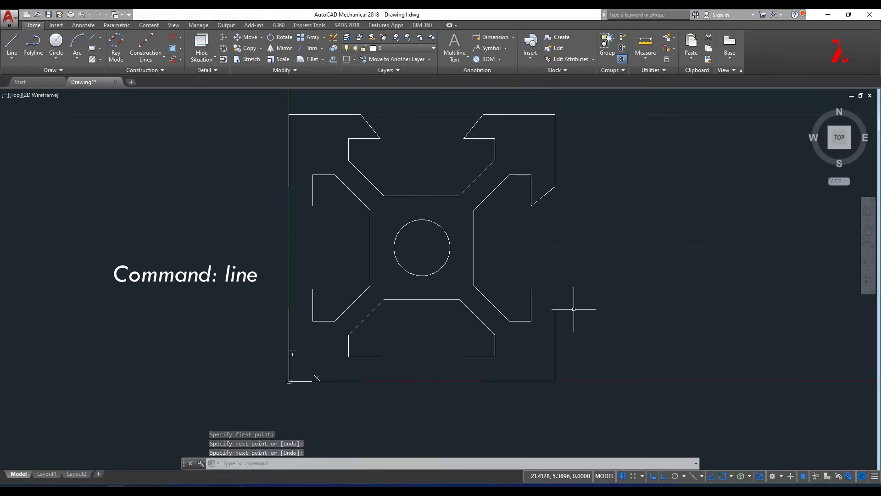
{"action": "key", "text": "Return"}
{"action": "left_click", "coordinate": [532, 289]}
{"action": "left_click", "coordinate": [556, 309]}
{"action": "key", "text": "Return"}
Draw two slanted lines joining the inner ends of the bottom edges to the free ends of the horizontal lines above them
{"action": "key", "text": "Return"}
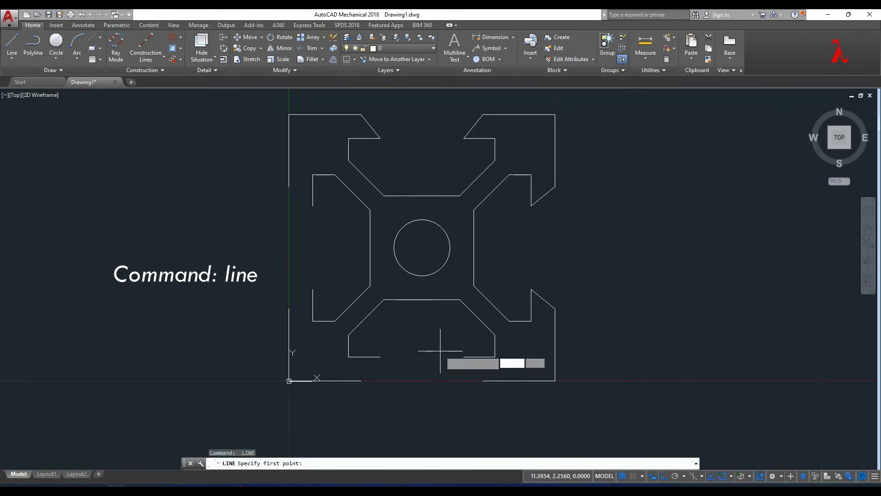
{"action": "left_click", "coordinate": [464, 357]}
{"action": "left_click", "coordinate": [482, 381]}
{"action": "key", "text": "Return"}
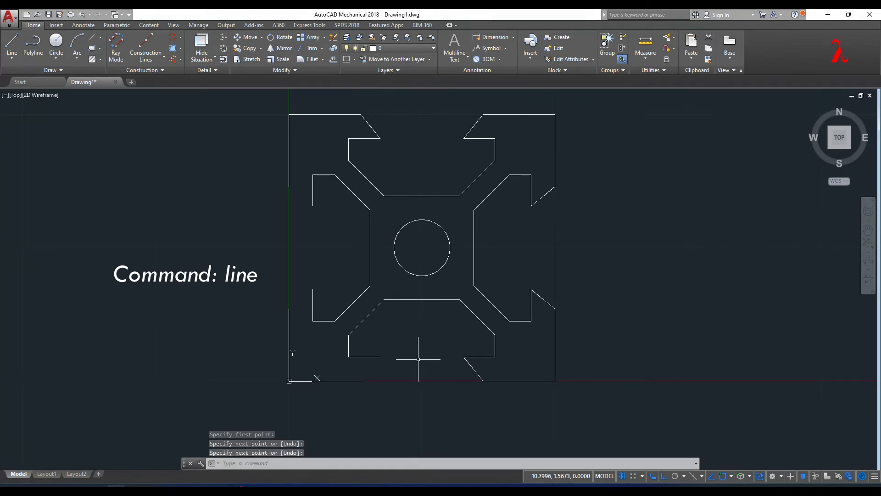
{"action": "key", "text": "Return"}
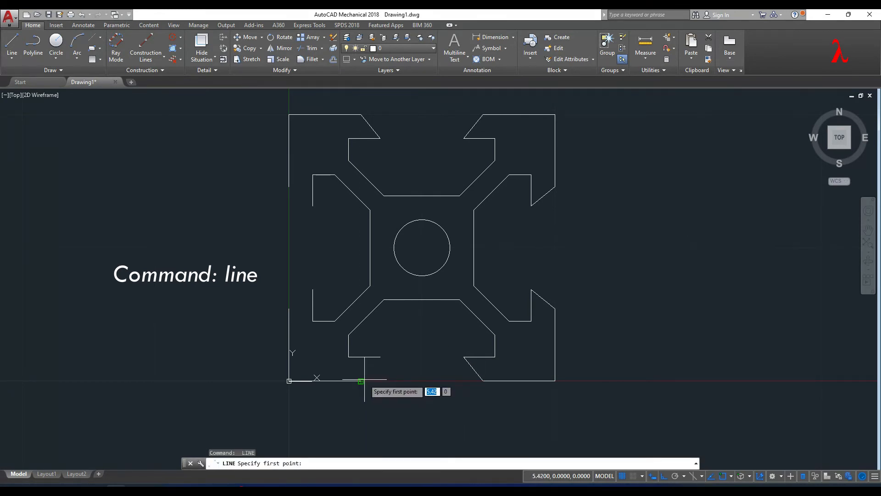
{"action": "left_click", "coordinate": [361, 380]}
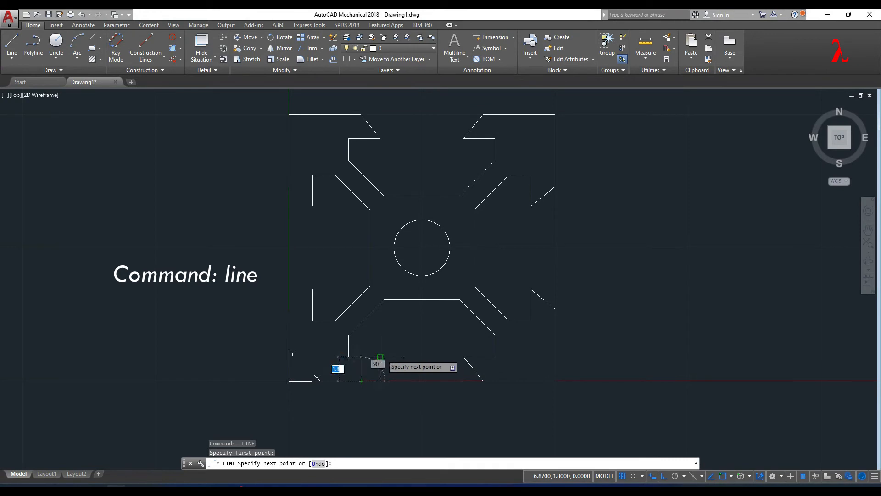
{"action": "left_click", "coordinate": [380, 356]}
{"action": "key", "text": "Return"}
Draw two slanted lines joining the free ends of the left outer edges to the free ends of the inner vertical lines beside them
{"action": "key", "text": "Return"}
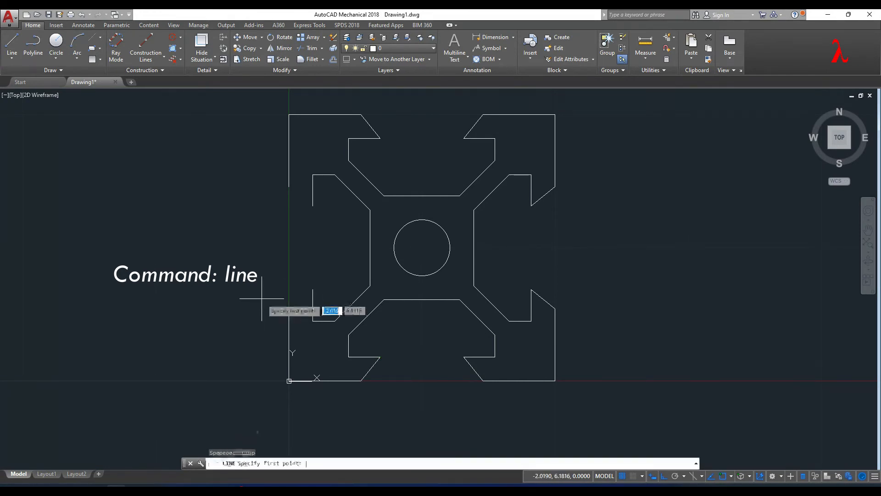
{"action": "left_click", "coordinate": [289, 308]}
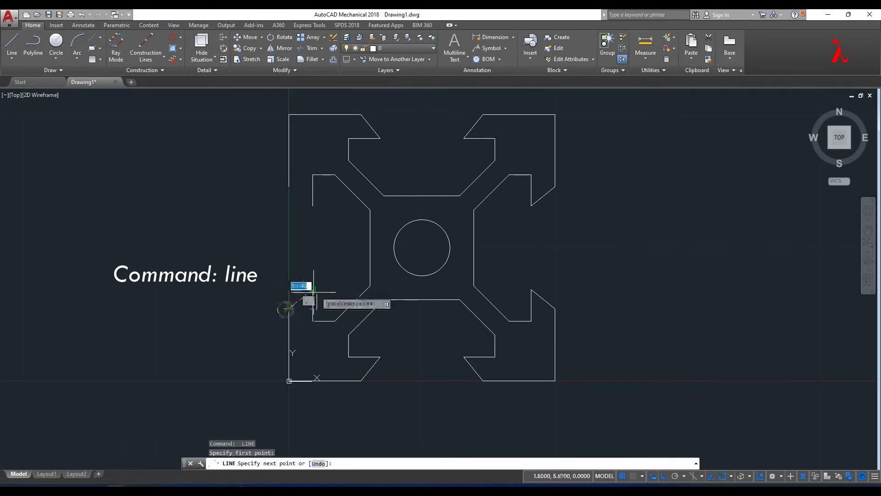
{"action": "left_click", "coordinate": [313, 289]}
{"action": "key", "text": "Return"}
{"action": "key", "text": "Return"}
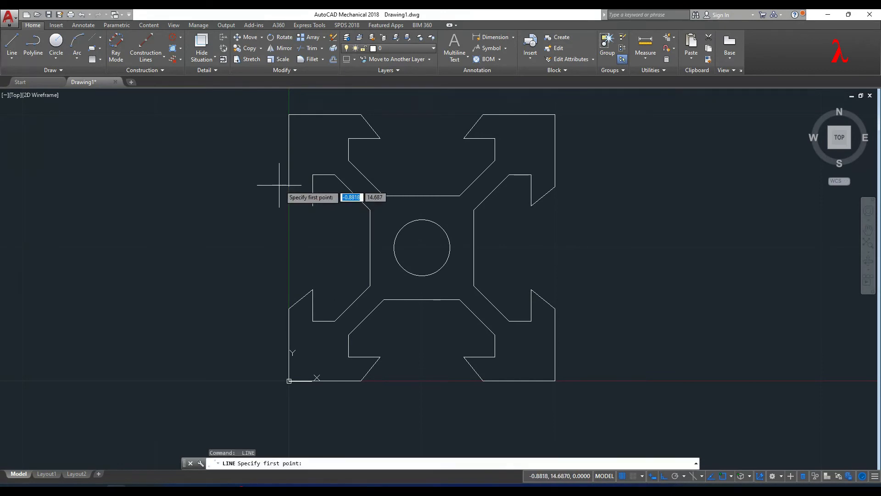
{"action": "left_click", "coordinate": [289, 206]}
{"action": "left_click", "coordinate": [313, 205]}
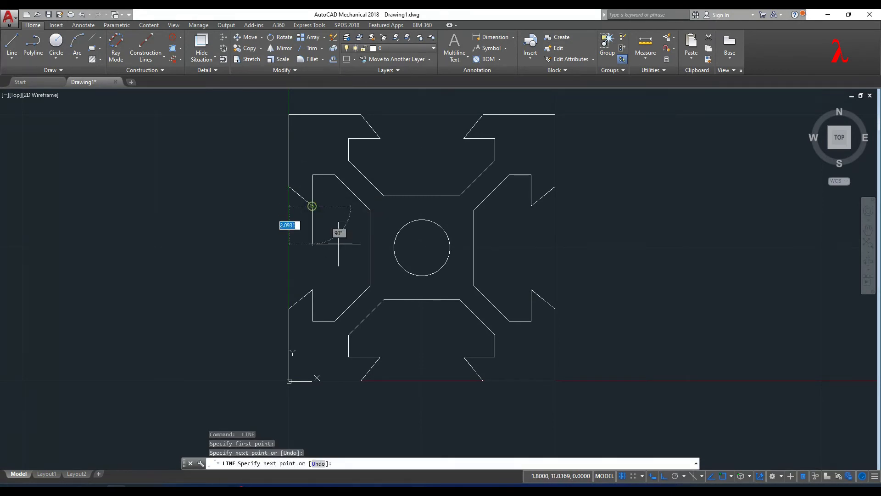
{"action": "key", "text": "Return"}
{"action": "scroll", "coordinate": [367, 257], "scroll_direction": "down", "scroll_amount": 2}
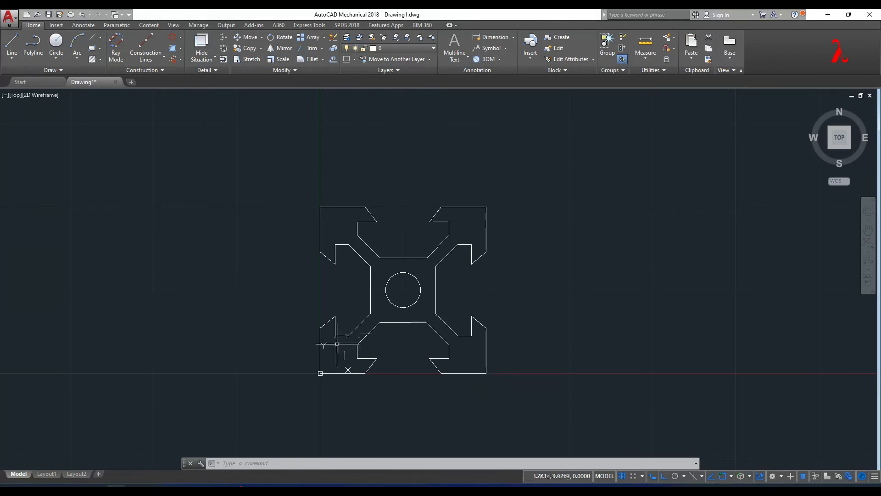
{"action": "scroll", "coordinate": [316, 412], "scroll_direction": "down", "scroll_amount": 2}
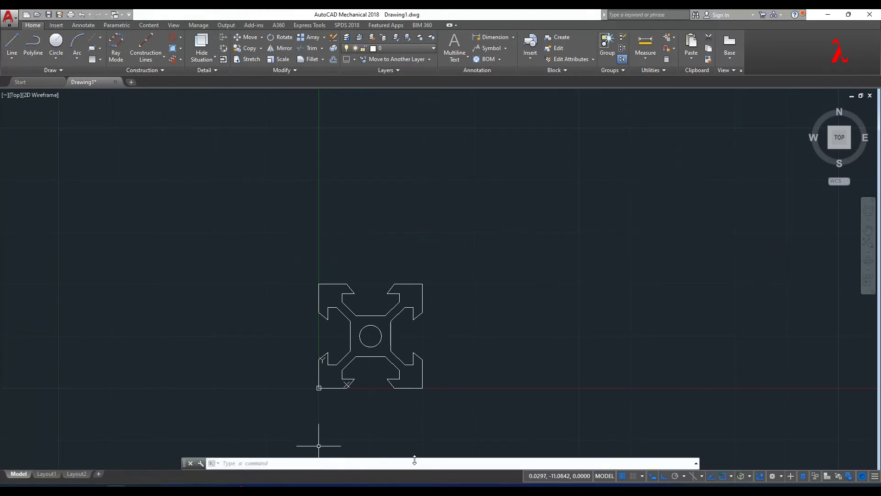
{"action": "scroll", "coordinate": [310, 386], "scroll_direction": "up", "scroll_amount": 4}
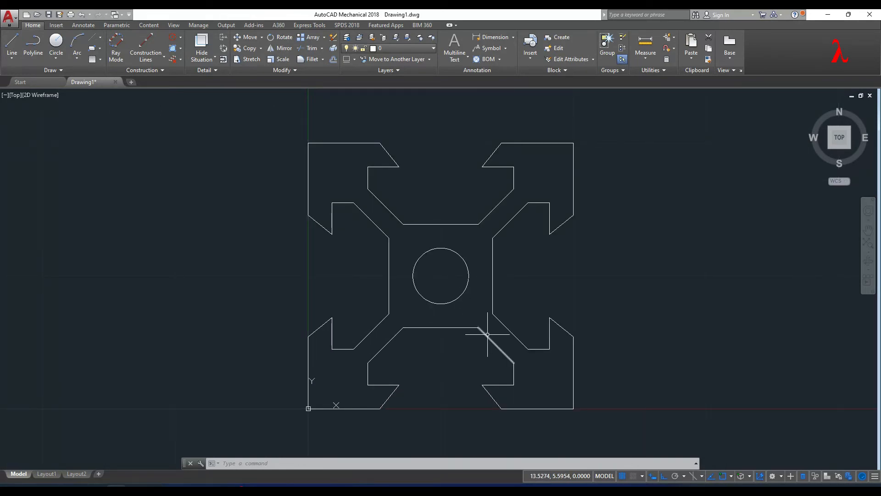
Copy the profile without its two bottom edge lines straight up, from its lower-right corner to its upper-right corner
{"action": "left_click", "coordinate": [289, 116]}
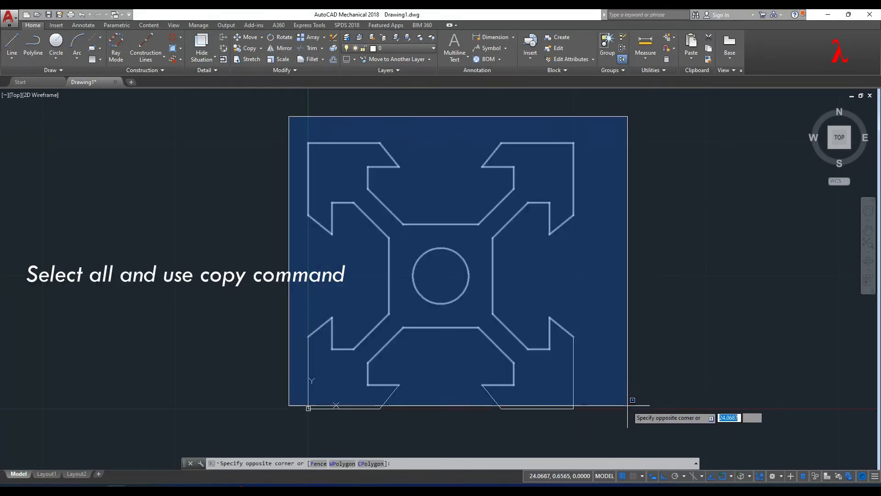
{"action": "left_click", "coordinate": [626, 396]}
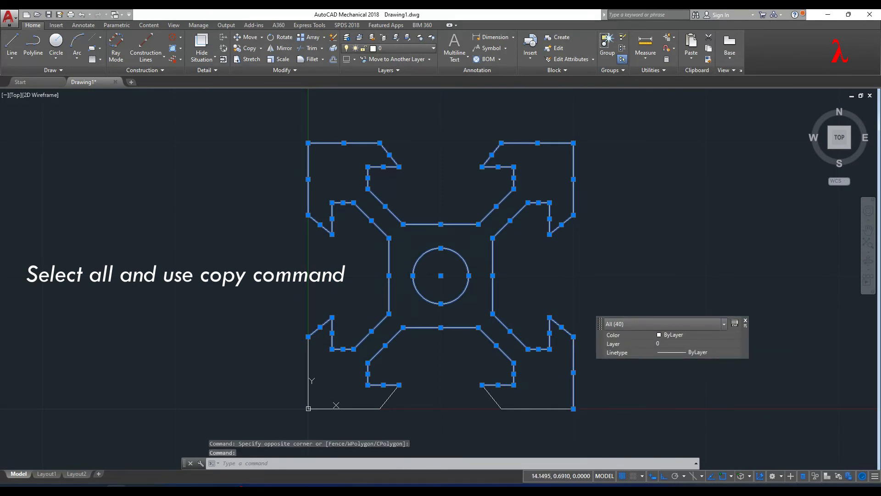
{"action": "left_click", "coordinate": [492, 396]}
{"action": "left_click", "coordinate": [389, 396]}
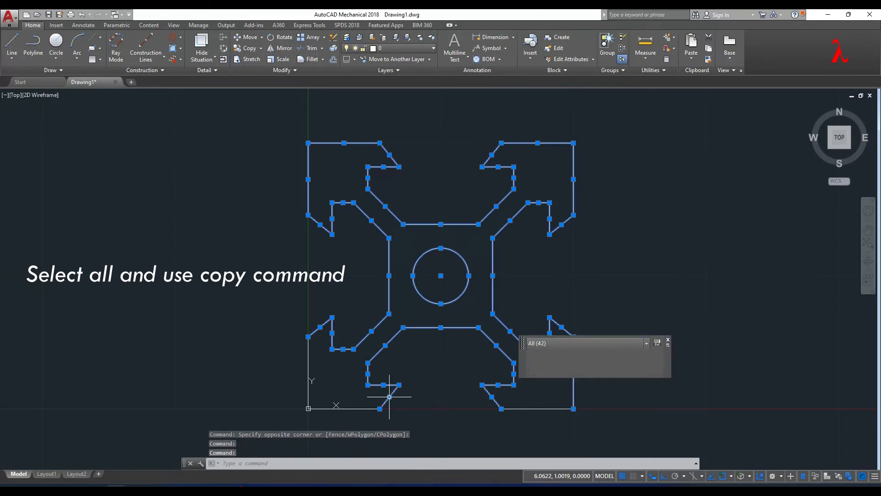
{"action": "left_click", "coordinate": [309, 356]}
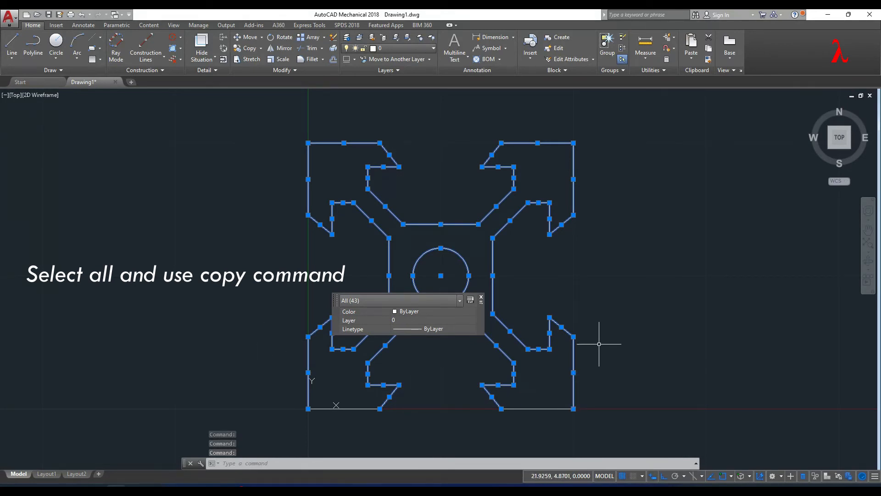
{"action": "type", "text": "CO"}
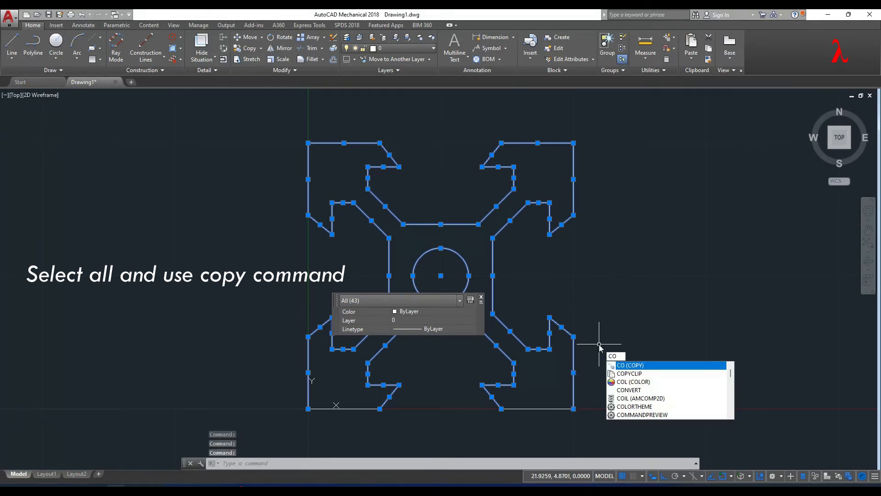
{"action": "key", "text": "Return"}
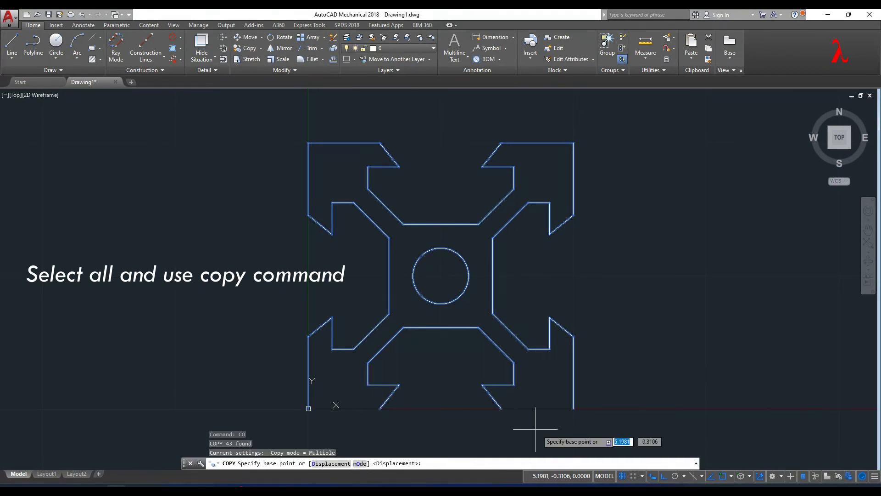
{"action": "left_click", "coordinate": [574, 409]}
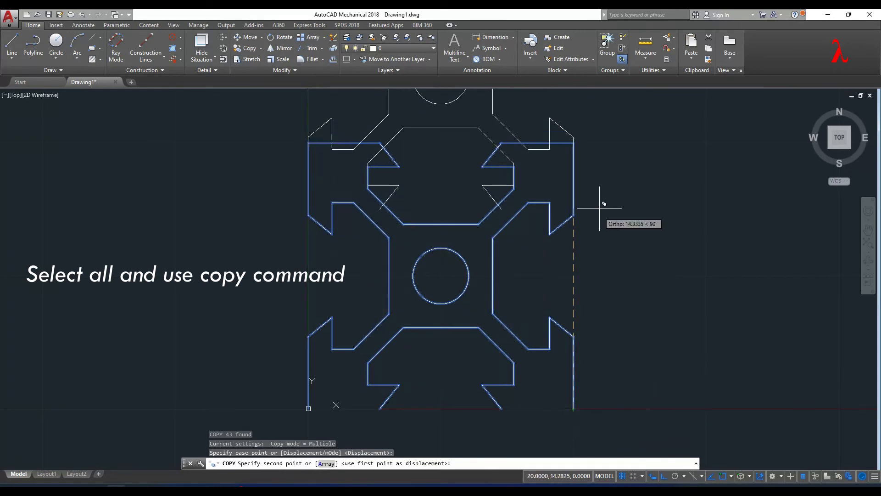
{"action": "left_click", "coordinate": [573, 143]}
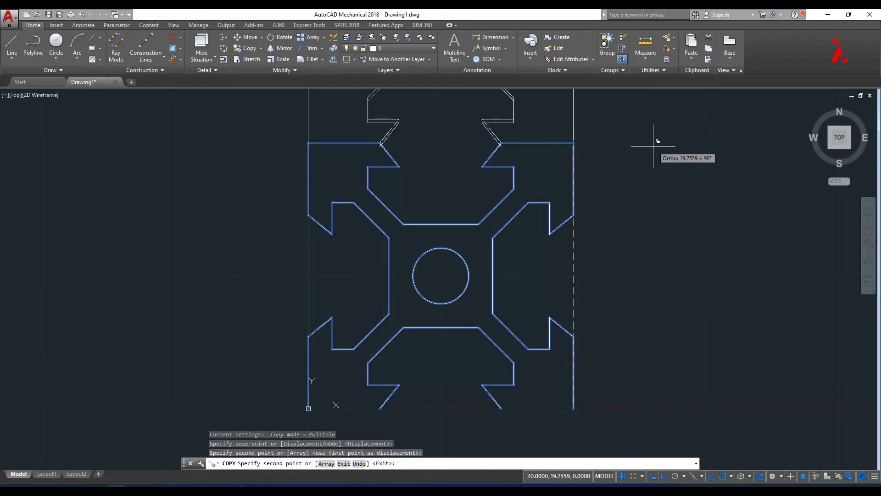
{"action": "key", "text": "Escape"}
Erase the slanted lines and horizontal lips between the two profiles, plus the two short vertical lines above the upper lips
{"action": "scroll", "coordinate": [311, 334], "scroll_direction": "down", "scroll_amount": 1}
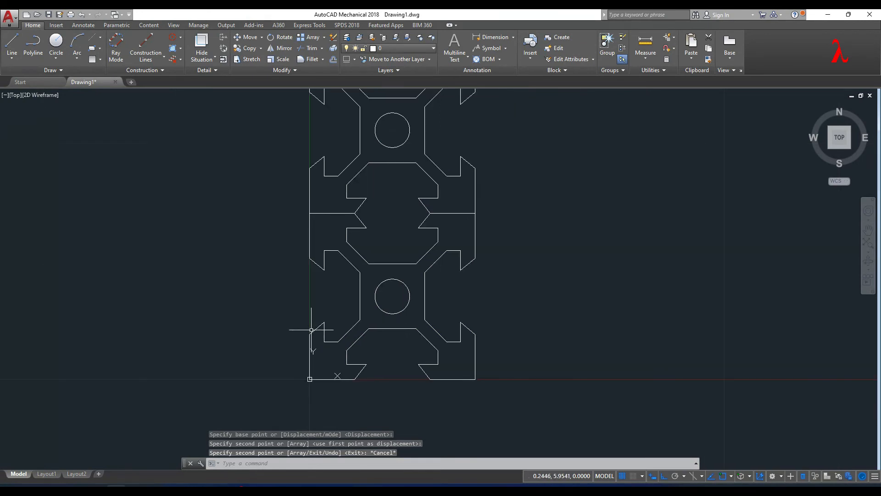
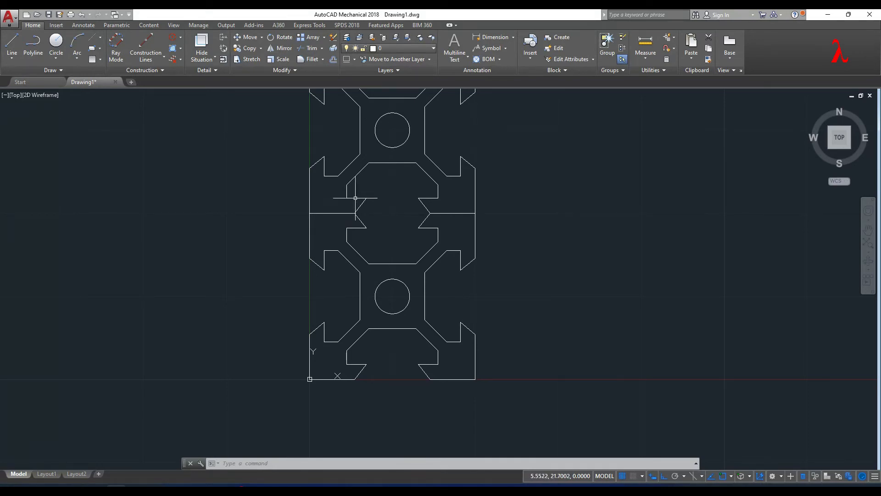
{"action": "left_click", "coordinate": [349, 197]}
{"action": "left_click", "coordinate": [346, 193]}
{"action": "left_click", "coordinate": [358, 208]}
{"action": "left_click", "coordinate": [360, 221]}
{"action": "left_click", "coordinate": [407, 227]}
{"action": "left_click", "coordinate": [437, 192]}
{"action": "left_click", "coordinate": [438, 192]}
{"action": "left_click", "coordinate": [430, 226]}
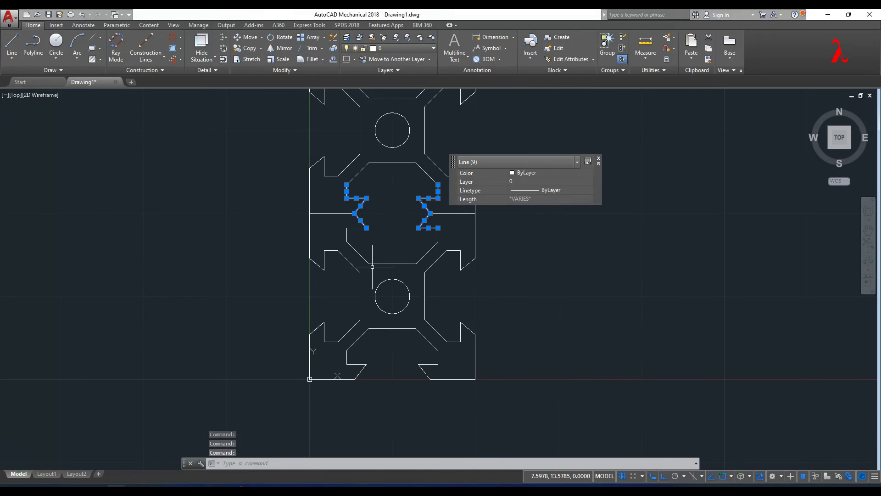
{"action": "left_click", "coordinate": [354, 227]}
{"action": "key", "text": "Delete"}
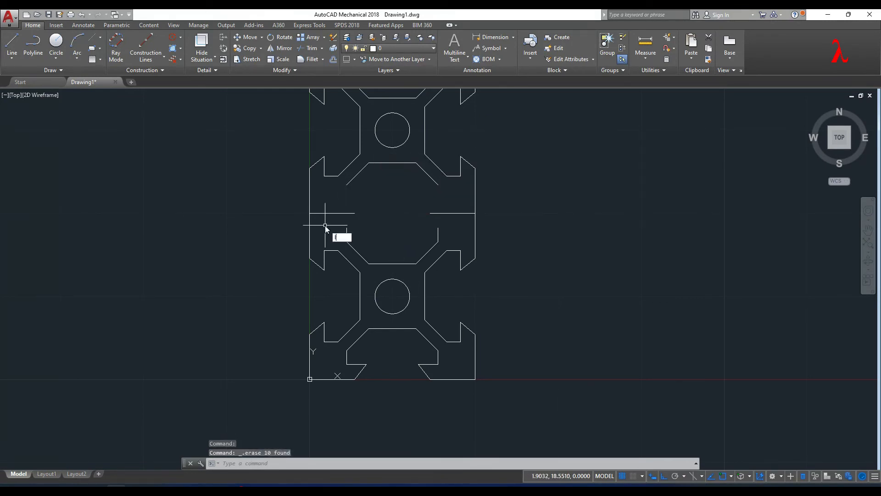
Draw a vertical line on each side of the middle opening, closing the octagon between the two profiles
{"action": "key", "text": "Return"}
{"action": "left_click", "coordinate": [346, 228]}
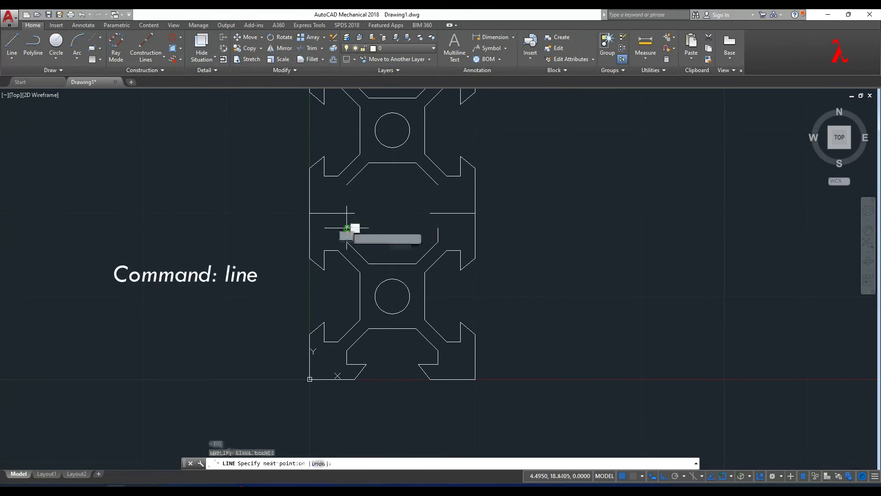
{"action": "left_click", "coordinate": [346, 185]}
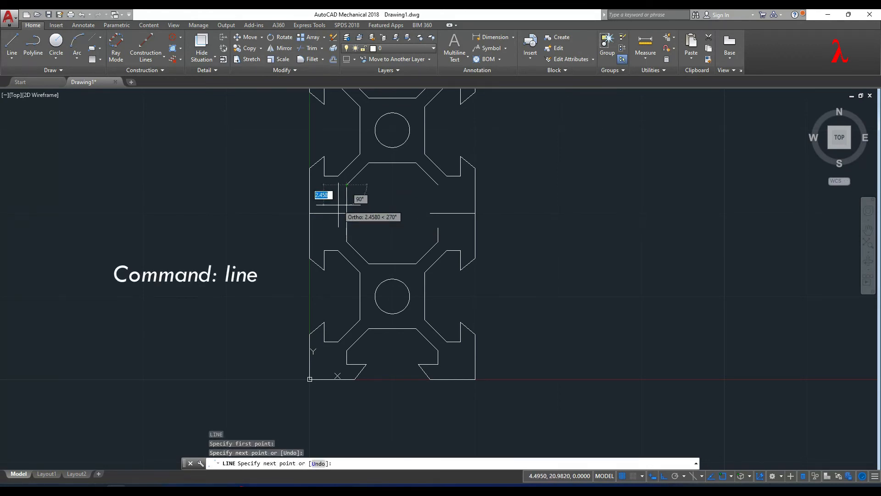
{"action": "key", "text": "Return"}
{"action": "key", "text": "Return"}
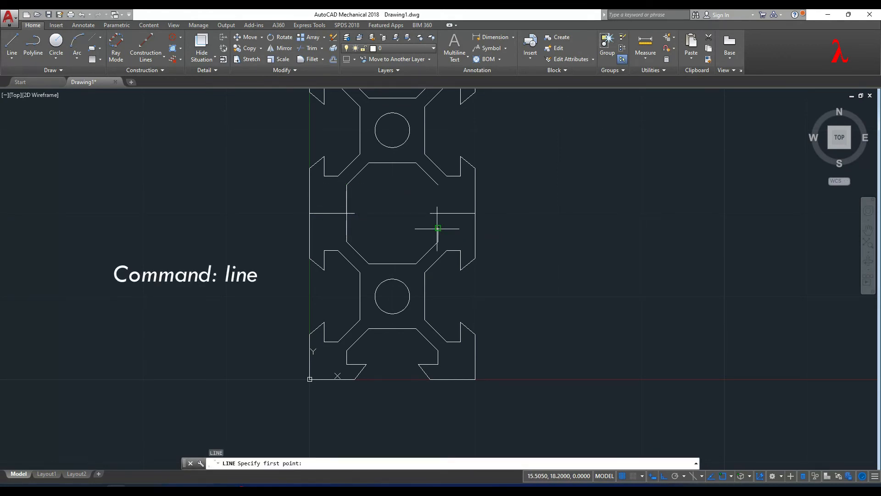
{"action": "left_click", "coordinate": [439, 228]}
{"action": "left_click", "coordinate": [438, 185]}
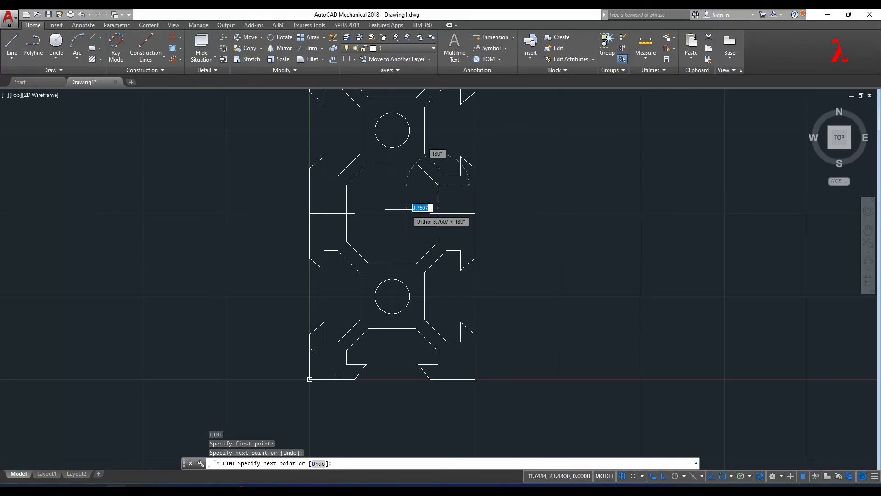
{"action": "key", "text": "Return"}
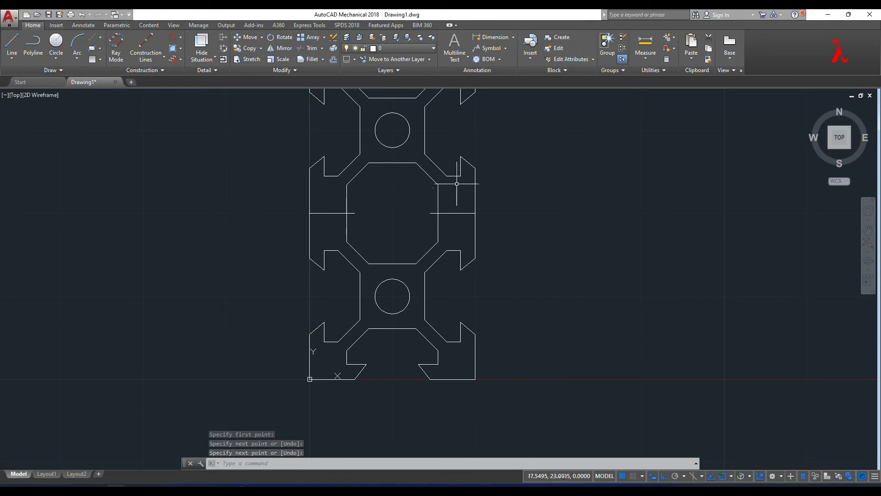
Delete the two horizontal lines where the lower and upper profiles meet
{"action": "left_click", "coordinate": [453, 213]}
{"action": "left_click", "coordinate": [329, 212]}
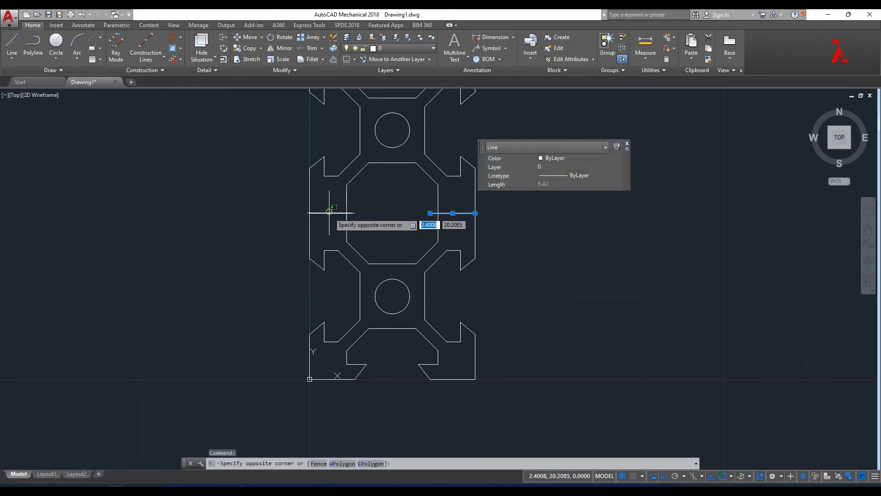
{"action": "left_click", "coordinate": [329, 213]}
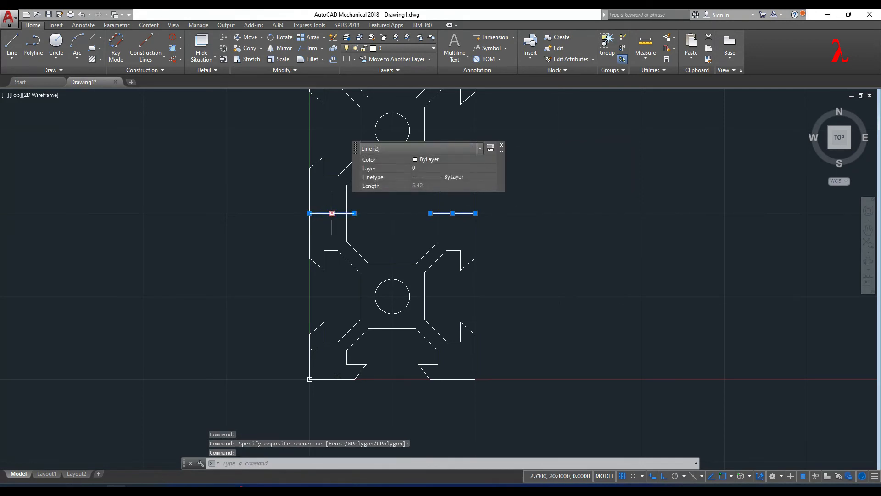
{"action": "key", "text": "Delete"}
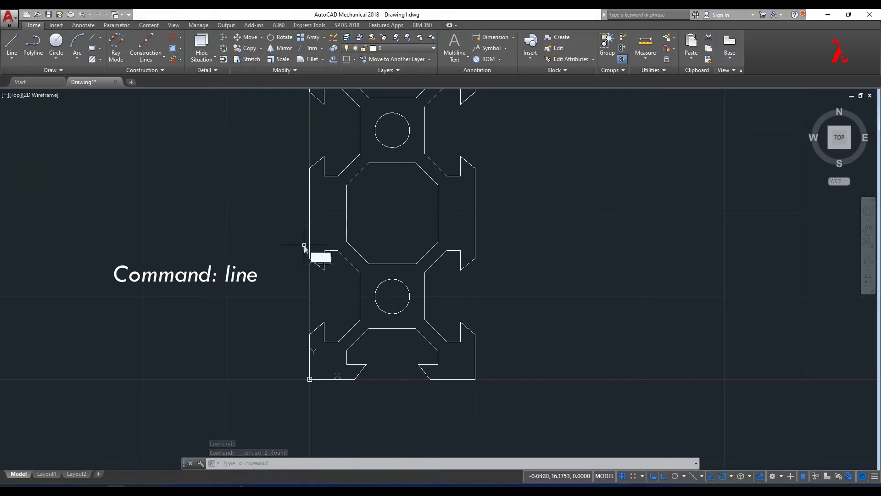
Draw a vertical line on each side between the profiles, joining the inner corners of the upper and lower slot lips
{"action": "type", "text": "L"}
{"action": "key", "text": "Return"}
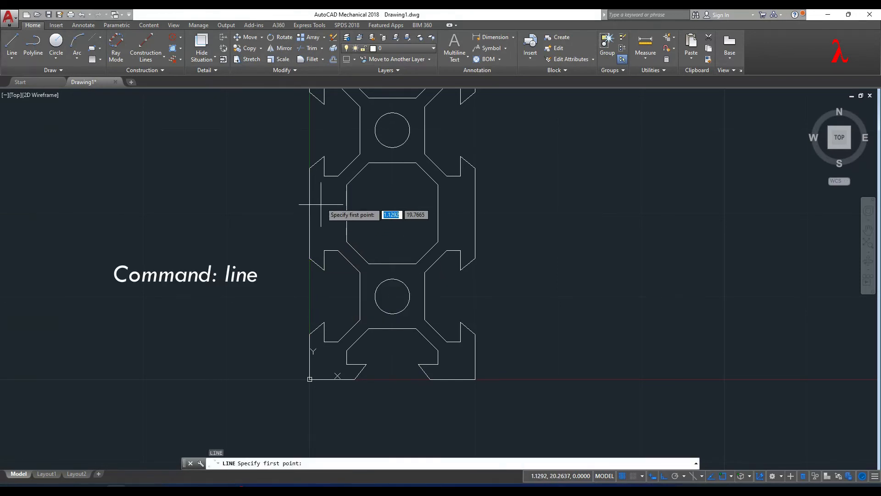
{"action": "left_click", "coordinate": [324, 175]}
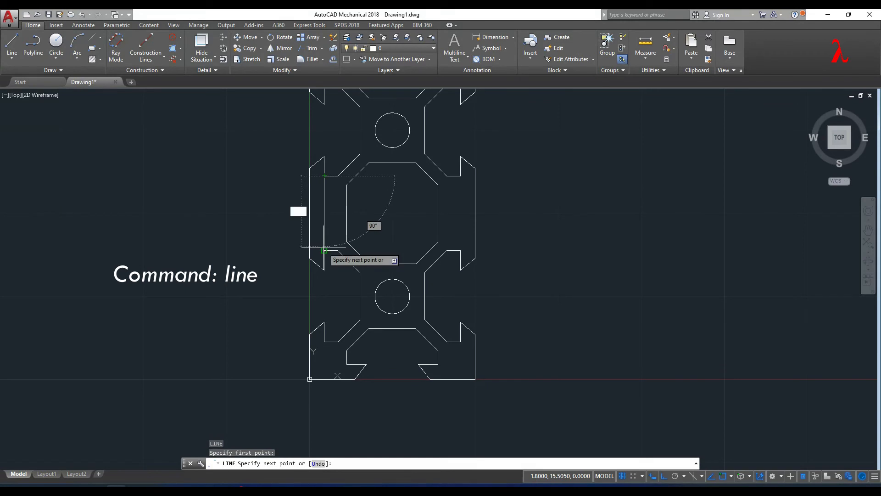
{"action": "left_click", "coordinate": [324, 250]}
{"action": "key", "text": "Return"}
{"action": "key", "text": "Return"}
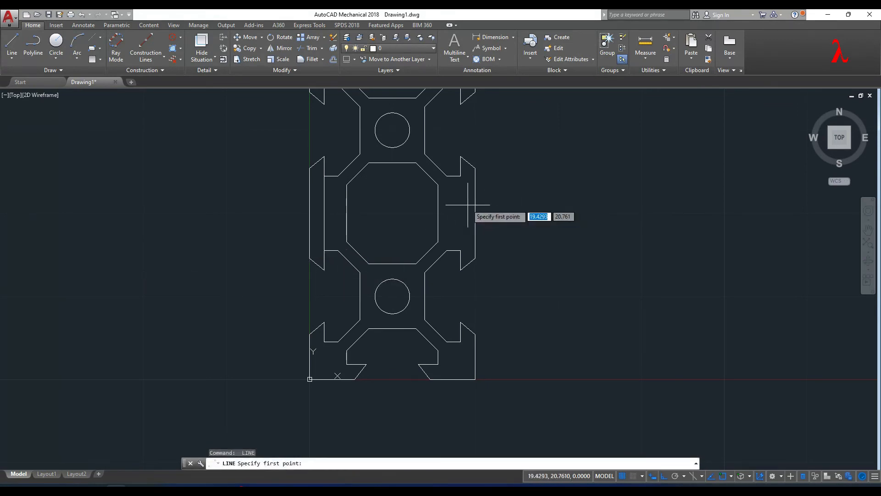
{"action": "left_click", "coordinate": [460, 176]}
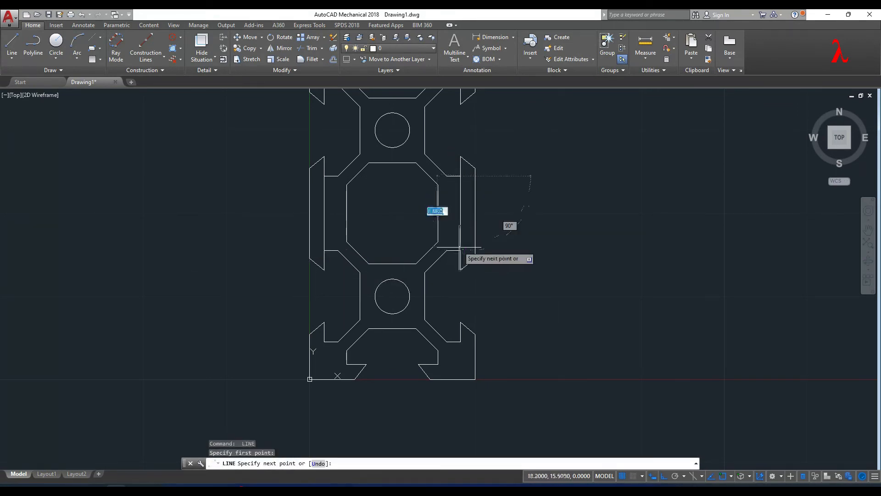
{"action": "left_click", "coordinate": [460, 250]}
{"action": "key", "text": "Return"}
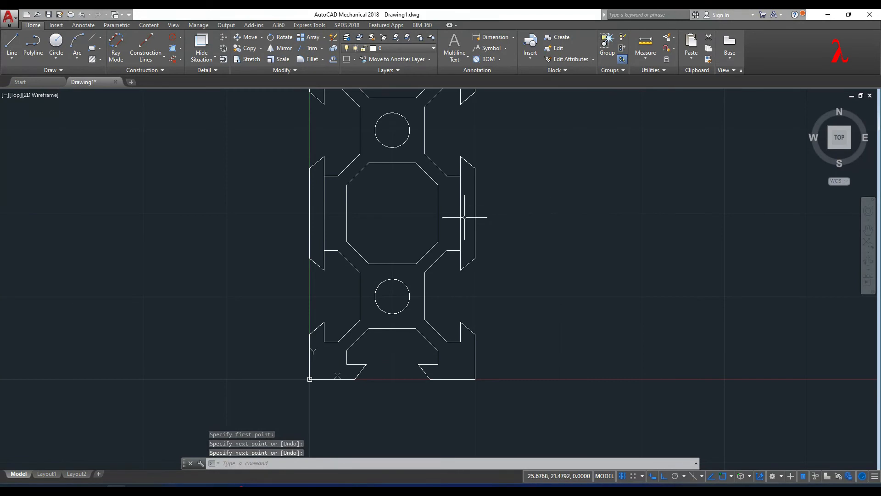
{"action": "left_click", "coordinate": [347, 214]}
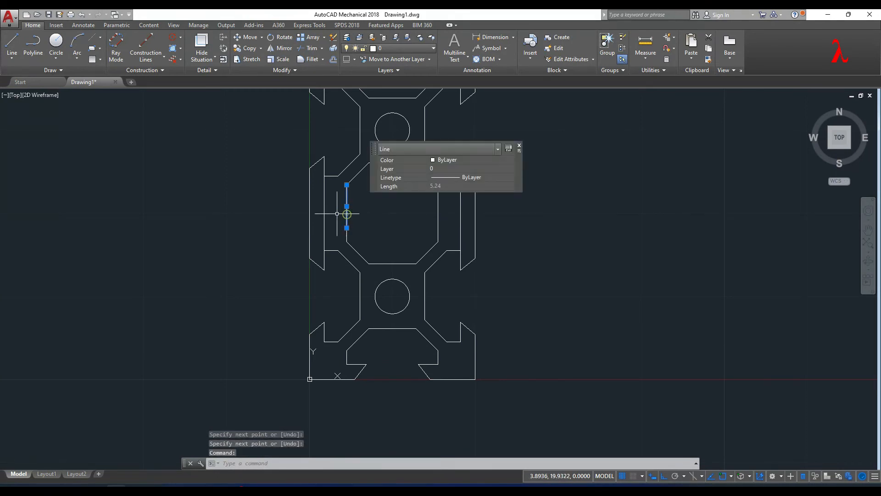
{"action": "key", "text": "Escape"}
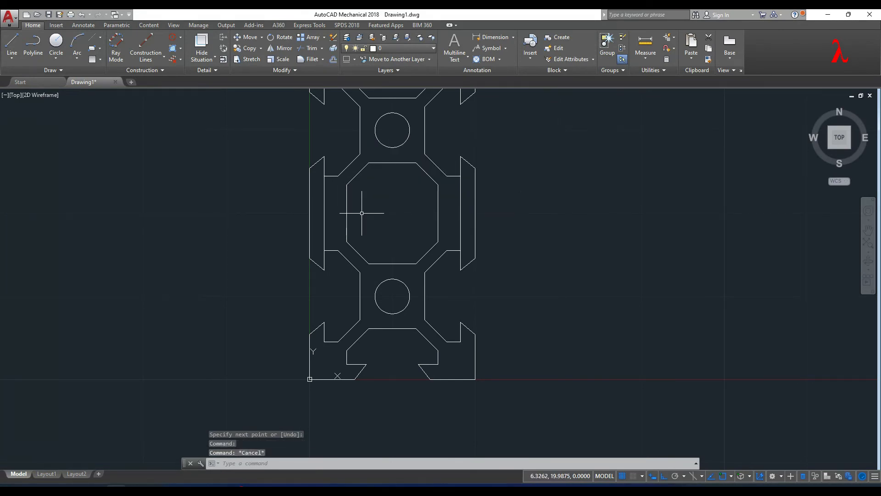
{"action": "left_click", "coordinate": [348, 217]}
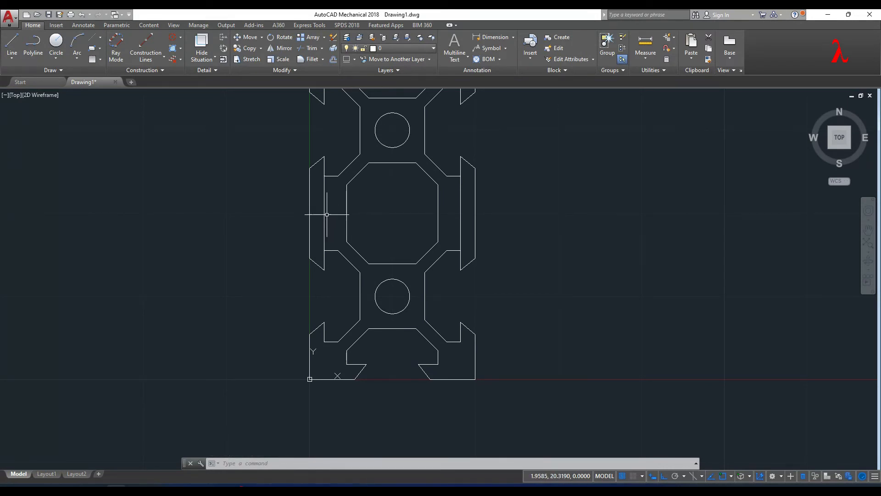
{"action": "left_click", "coordinate": [326, 214]}
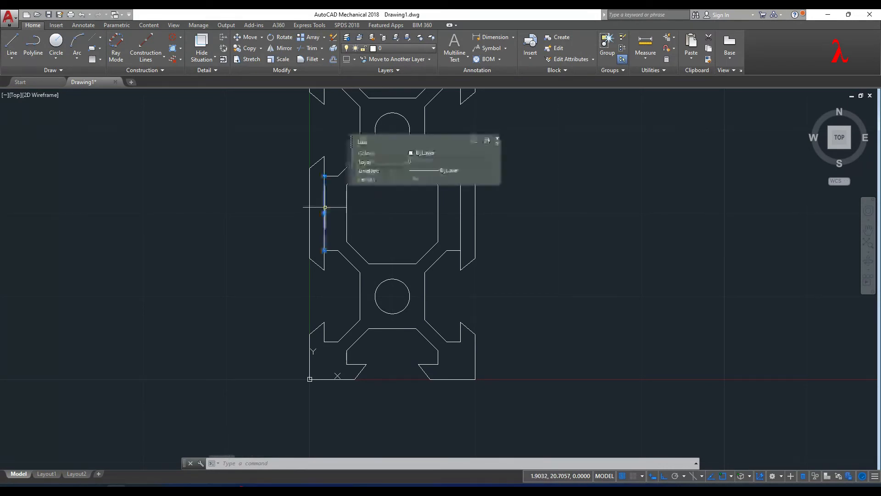
{"action": "left_click", "coordinate": [460, 210]}
{"action": "key", "text": "Delete"}
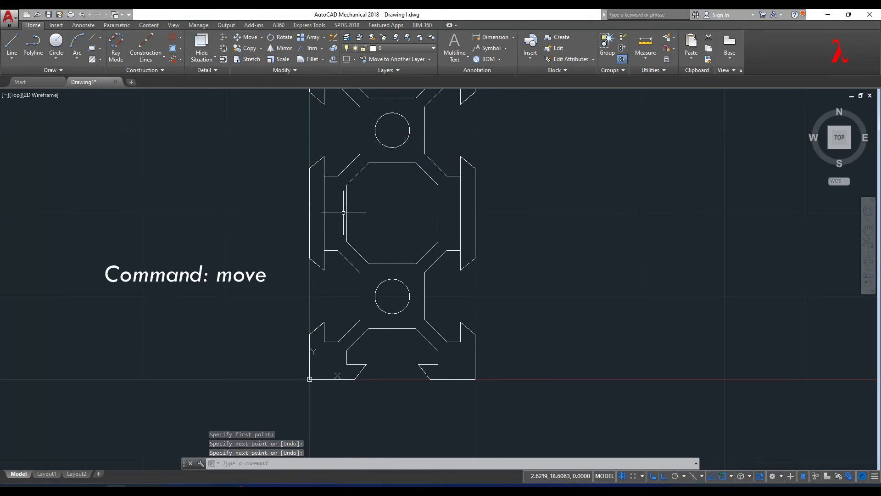
Move the octagon's left vertical edge from its midpoint to the midpoint of the vertical line joining the left slot corners
{"action": "type", "text": "m"}
{"action": "key", "text": "Return"}
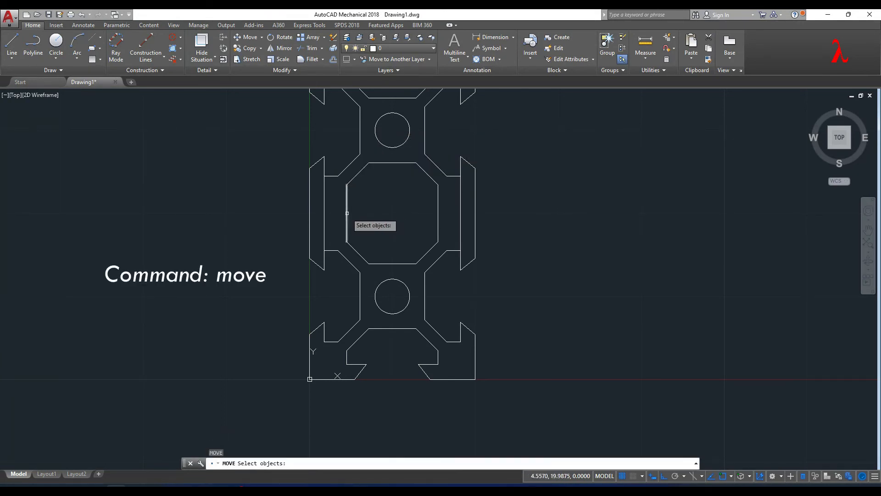
{"action": "left_click", "coordinate": [347, 213]}
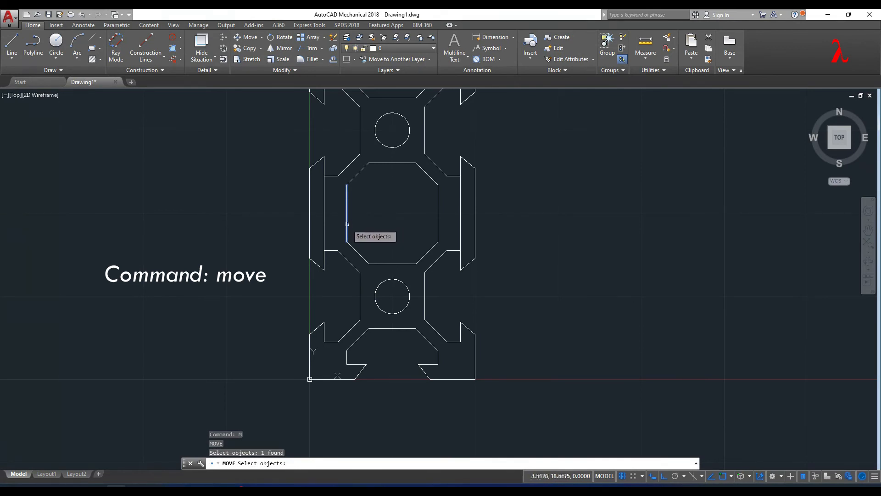
{"action": "key", "text": "Return"}
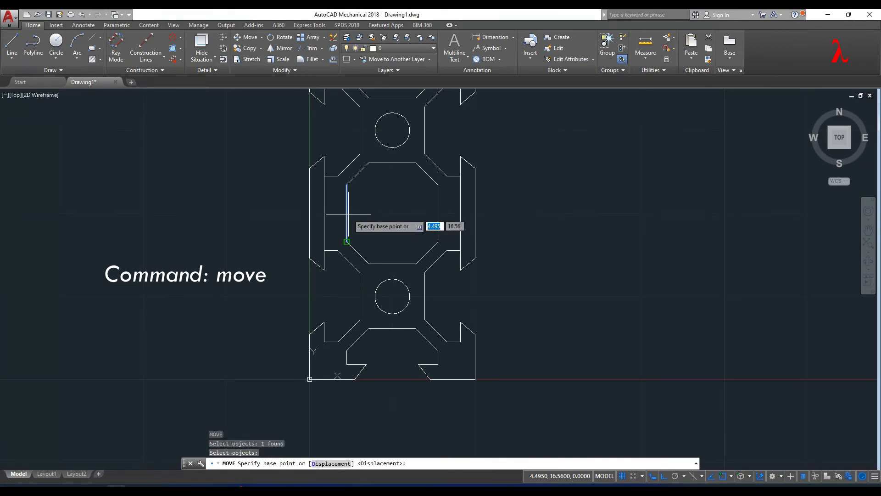
{"action": "right_click", "coordinate": [347, 240], "text": "shift"}
{"action": "left_click", "coordinate": [377, 213]}
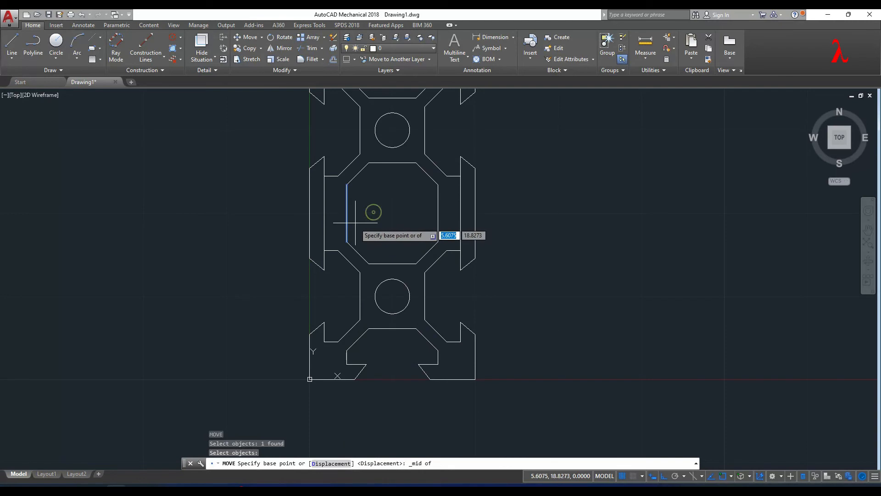
{"action": "left_click", "coordinate": [347, 213]}
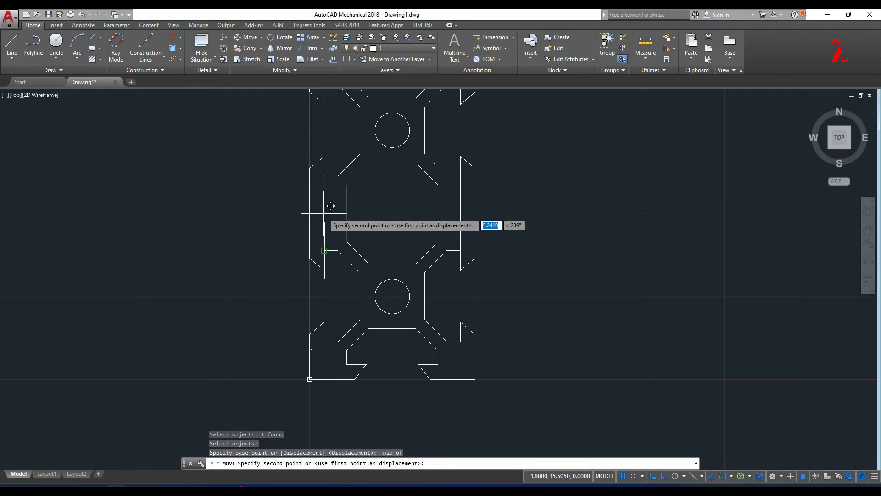
{"action": "right_click", "coordinate": [332, 204], "text": "shift"}
{"action": "left_click", "coordinate": [354, 213]}
{"action": "left_click", "coordinate": [324, 213]}
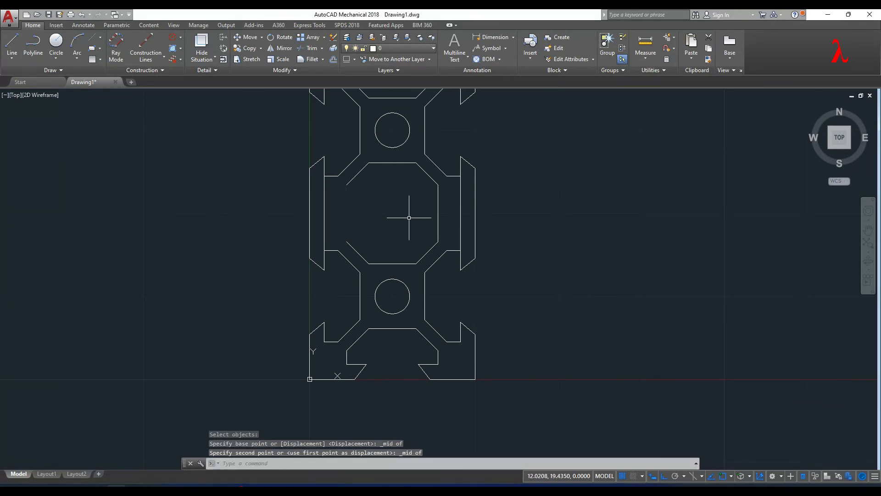
Move the octagon's right vertical edge from its midpoint to the midpoint of the vertical line joining the right slot corners
{"action": "key", "text": "space"}
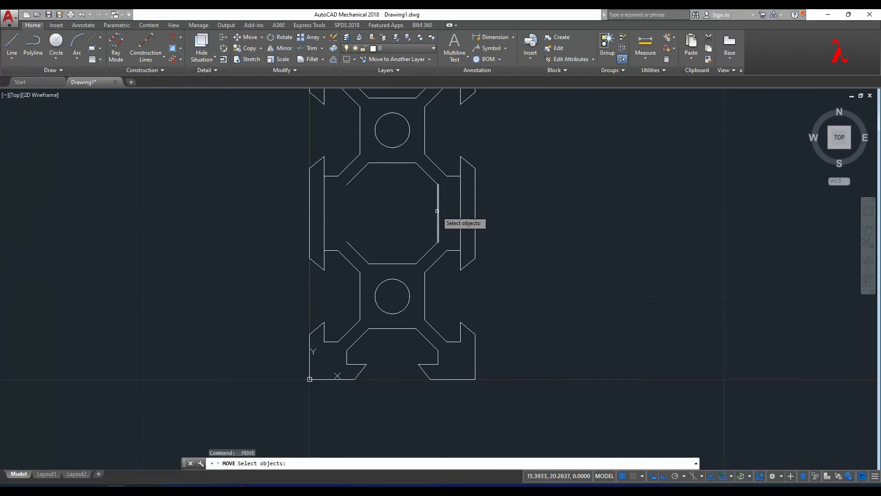
{"action": "left_click", "coordinate": [437, 211]}
{"action": "key", "text": "space"}
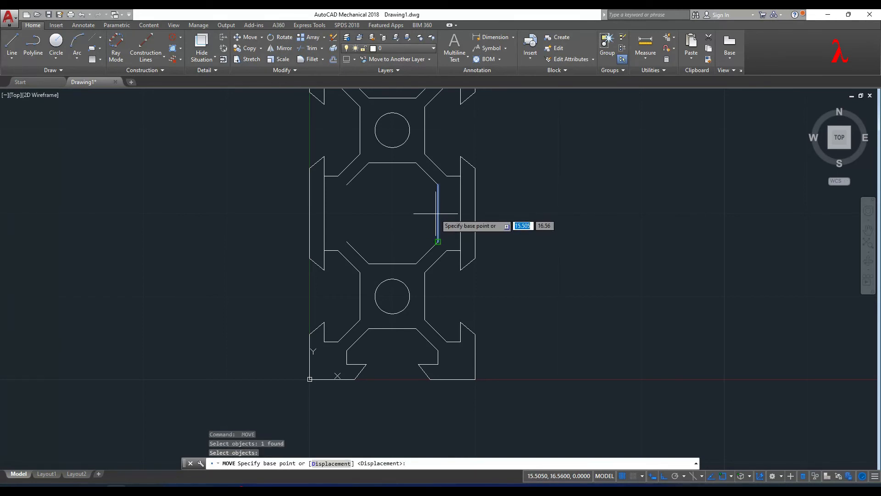
{"action": "right_click", "coordinate": [435, 213], "text": "shift"}
{"action": "left_click", "coordinate": [456, 215]}
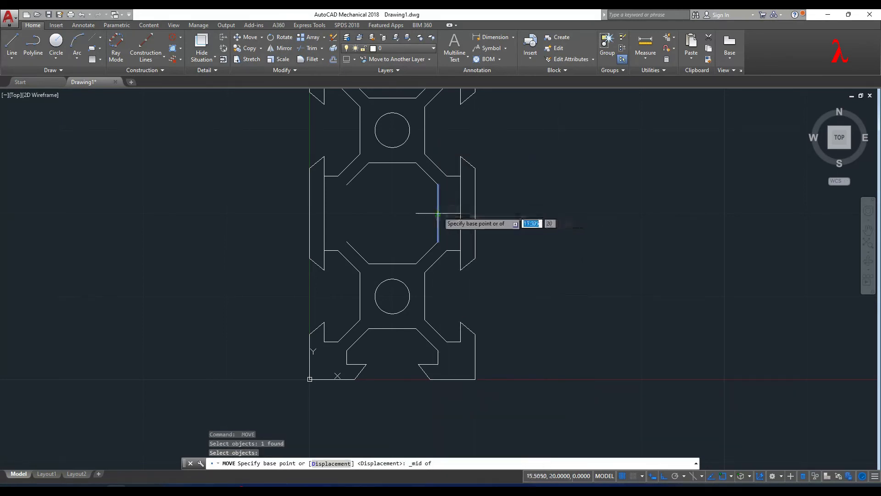
{"action": "left_click", "coordinate": [437, 212]}
{"action": "right_click", "coordinate": [464, 204], "text": "shift"}
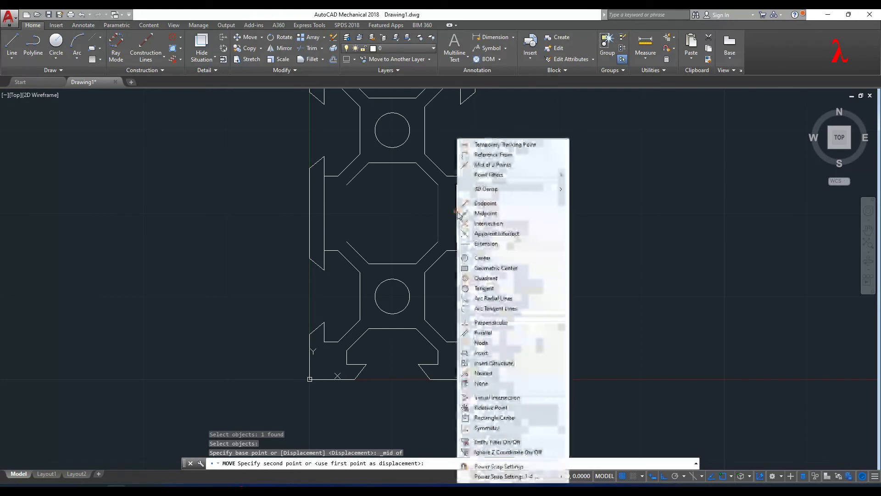
{"action": "left_click", "coordinate": [469, 205]}
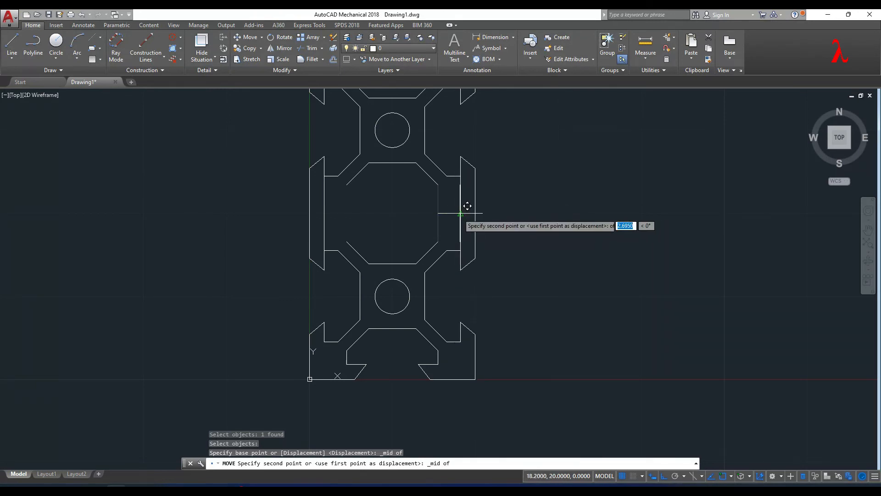
{"action": "left_click", "coordinate": [460, 213]}
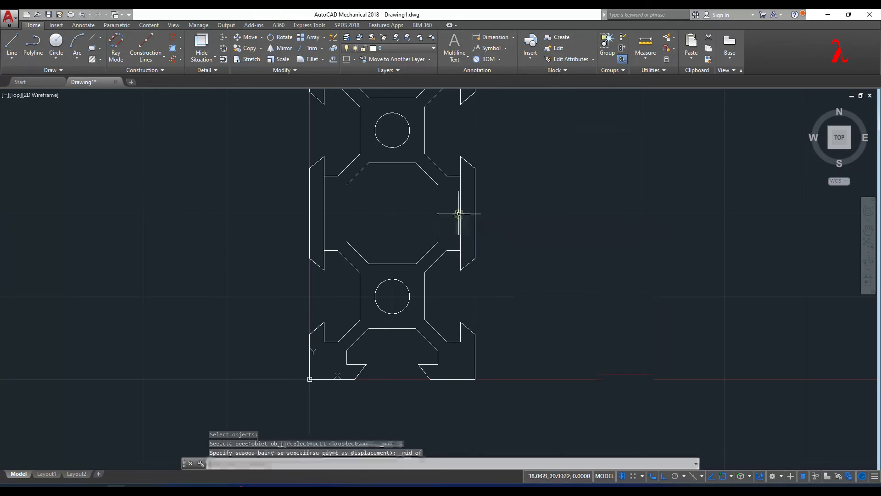
Delete the two longer vertical reference lines joining the slot corners, keeping the moved octagon edges
{"action": "left_click", "coordinate": [459, 183]}
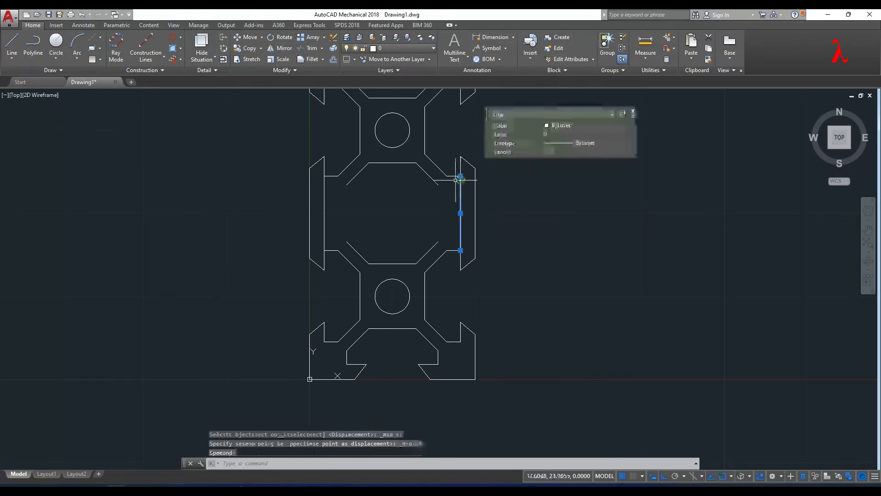
{"action": "left_click", "coordinate": [325, 188]}
{"action": "key", "text": "Delete"}
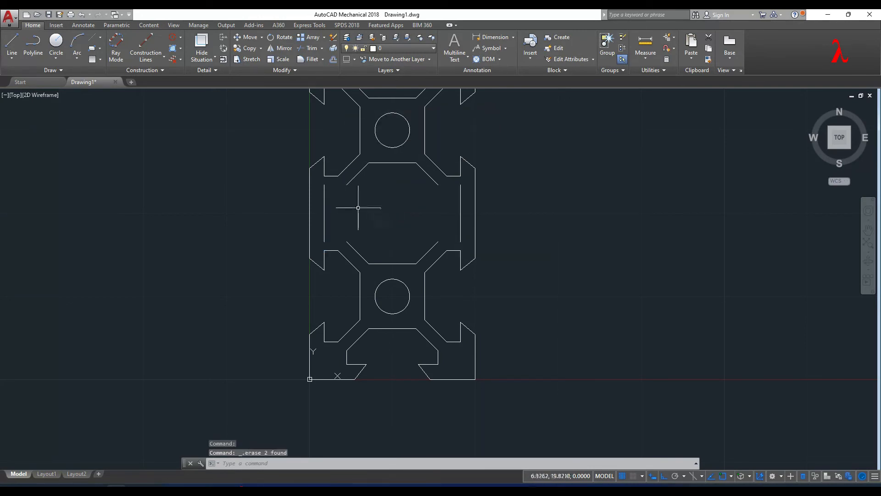
Draw two horizontal lines connecting the ends of the moved left edge to the open ends of the cavity's left diagonals
{"action": "type", "text": "ine"}
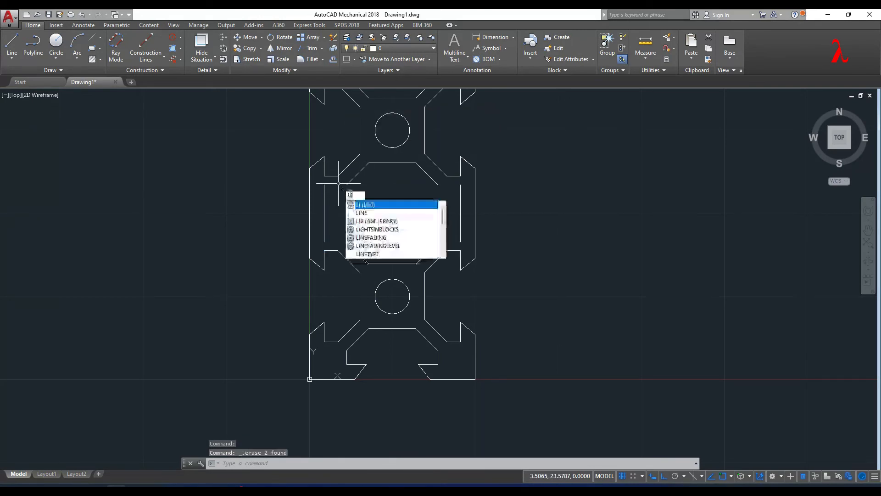
{"action": "key", "text": "Return"}
{"action": "left_click", "coordinate": [324, 184]}
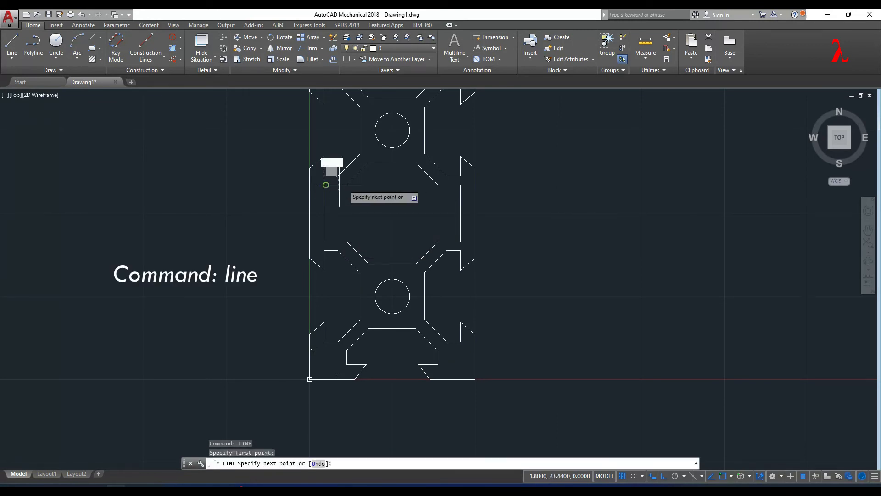
{"action": "left_click", "coordinate": [346, 185]}
{"action": "key", "text": "Return"}
{"action": "key", "text": "Return"}
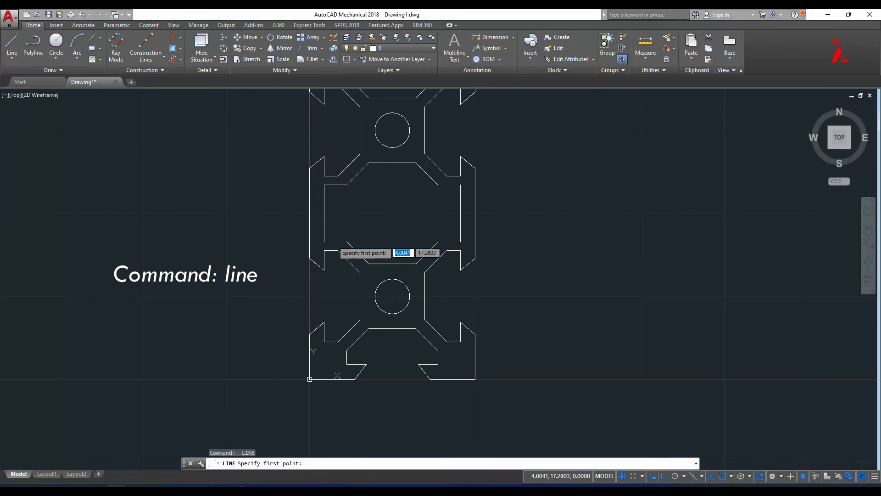
{"action": "left_click", "coordinate": [324, 241]}
{"action": "left_click", "coordinate": [347, 241]}
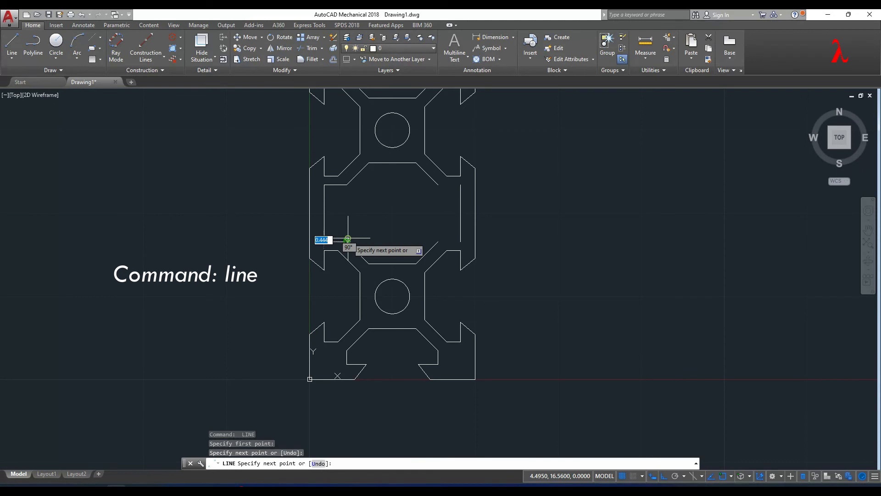
{"action": "key", "text": "Return"}
Draw two horizontal lines connecting the cavity's right diagonals to the ends of the moved right edge, closing the central cavity
{"action": "key", "text": "Return"}
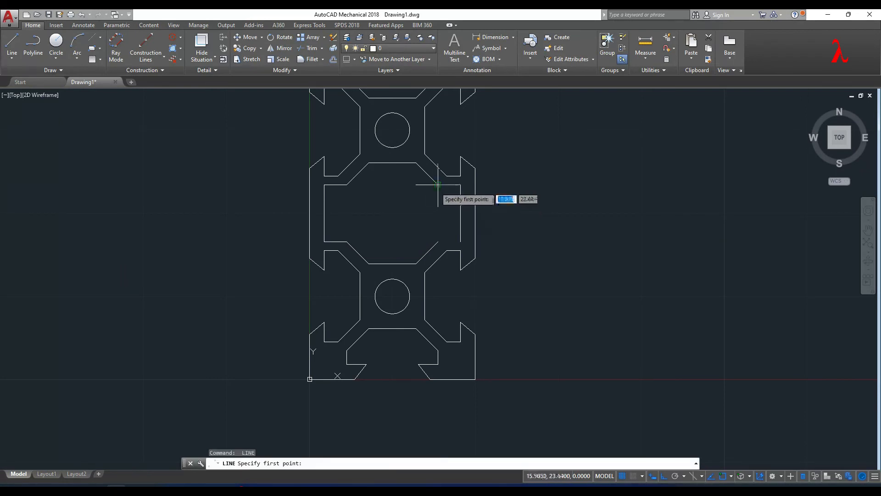
{"action": "left_click", "coordinate": [438, 184]}
{"action": "left_click", "coordinate": [460, 184]}
{"action": "key", "text": "Return"}
{"action": "key", "text": "Return"}
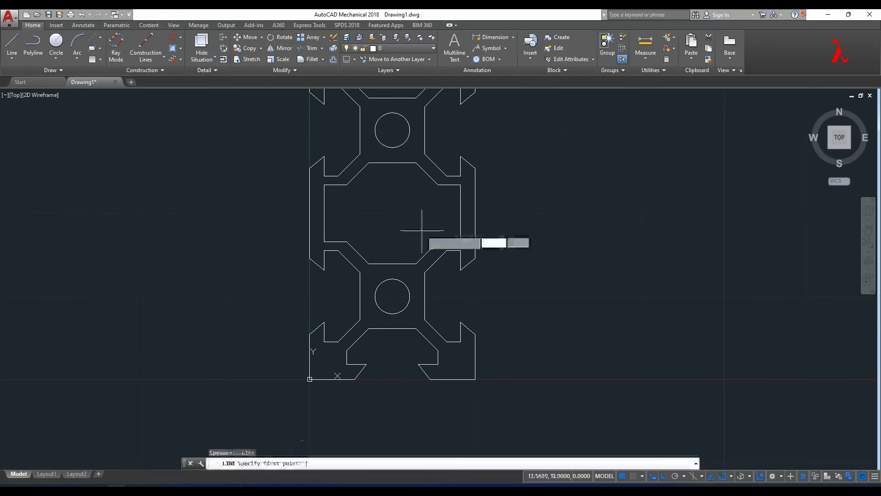
{"action": "left_click", "coordinate": [438, 241]}
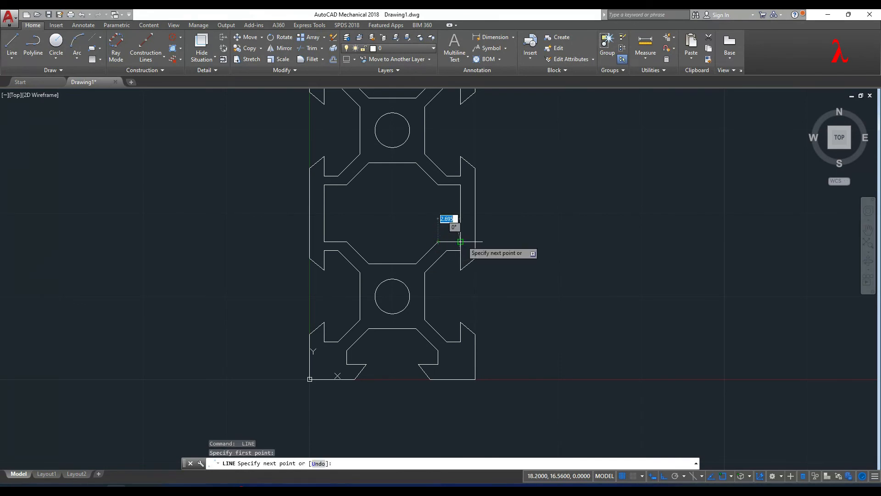
{"action": "left_click", "coordinate": [461, 241]}
{"action": "key", "text": "Return"}
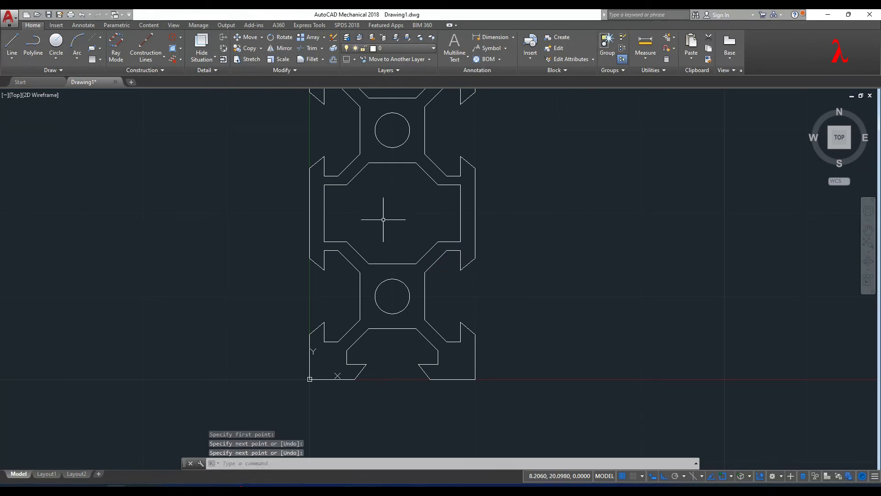
Fillet the profile's upper-right outer corner with a radius of 1.5
{"action": "scroll", "coordinate": [477, 289], "scroll_direction": "down", "scroll_amount": 2}
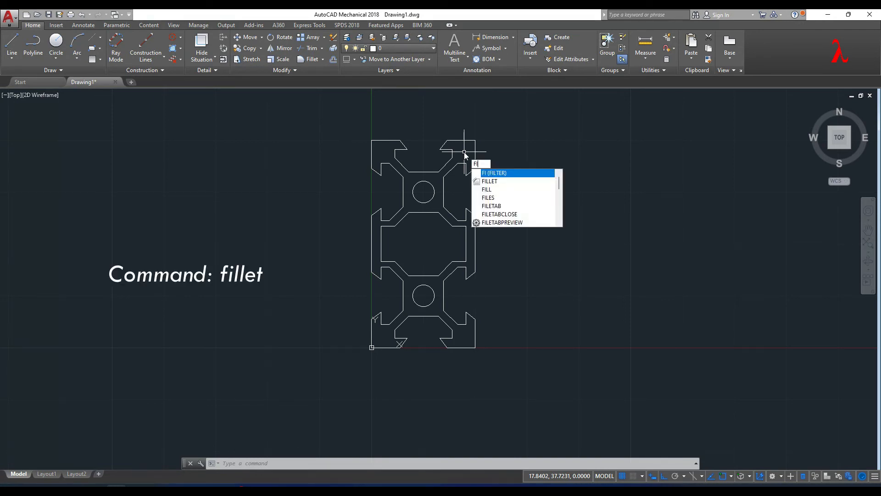
{"action": "type", "text": "l"}
{"action": "key", "text": "Down"}
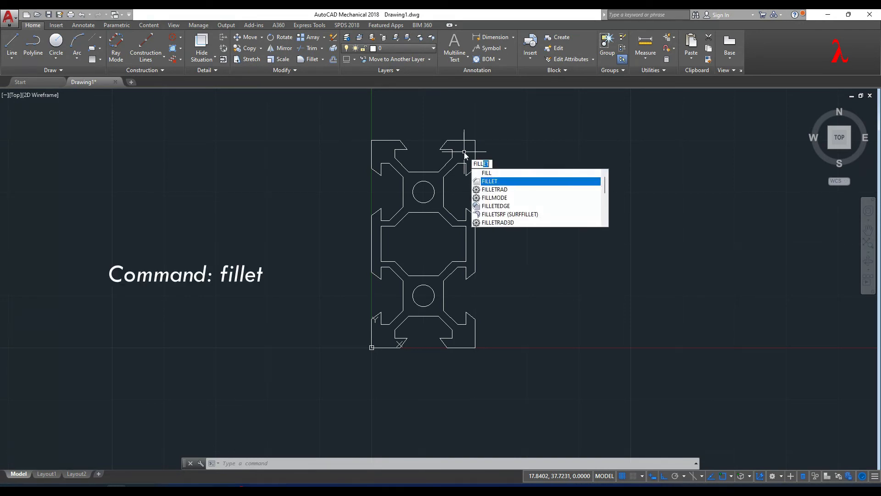
{"action": "key", "text": "Return"}
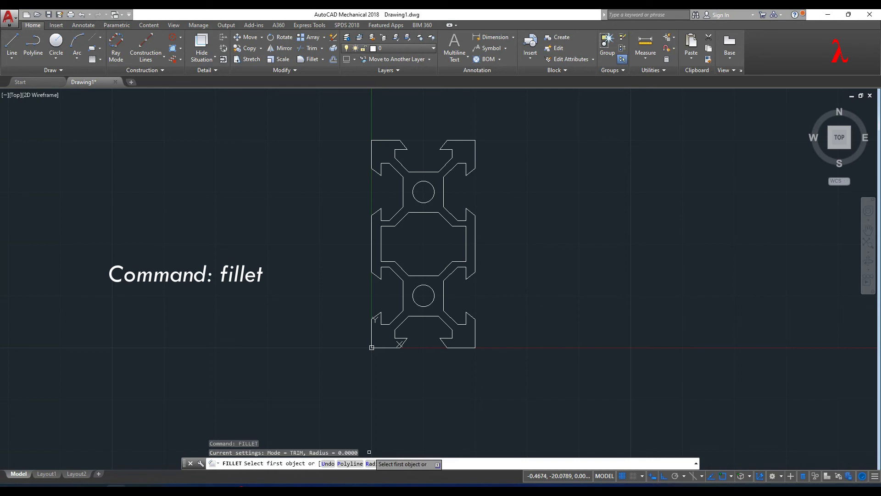
{"action": "type", "text": "r"}
{"action": "key", "text": "Return"}
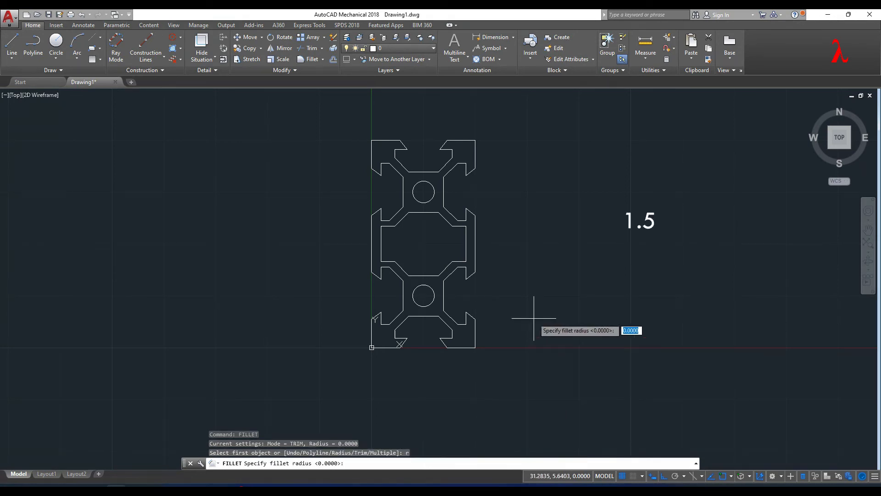
{"action": "key", "text": "Return"}
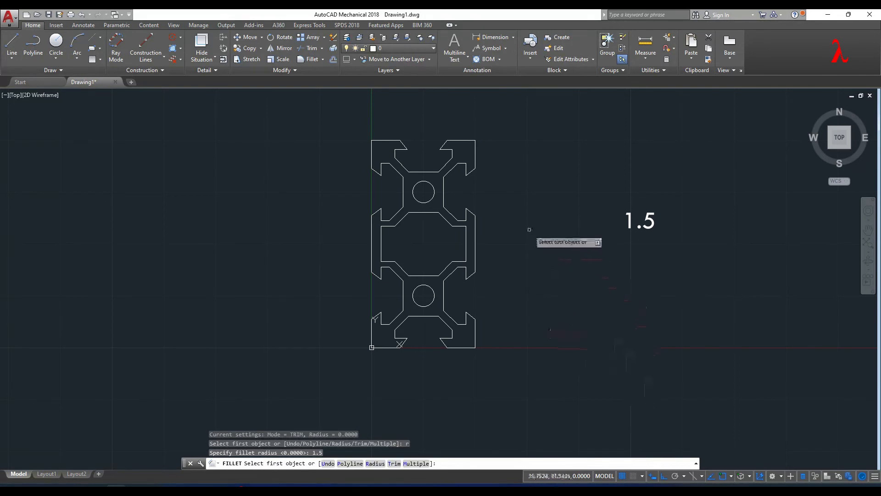
{"action": "left_click", "coordinate": [462, 140]}
{"action": "left_click", "coordinate": [476, 150]}
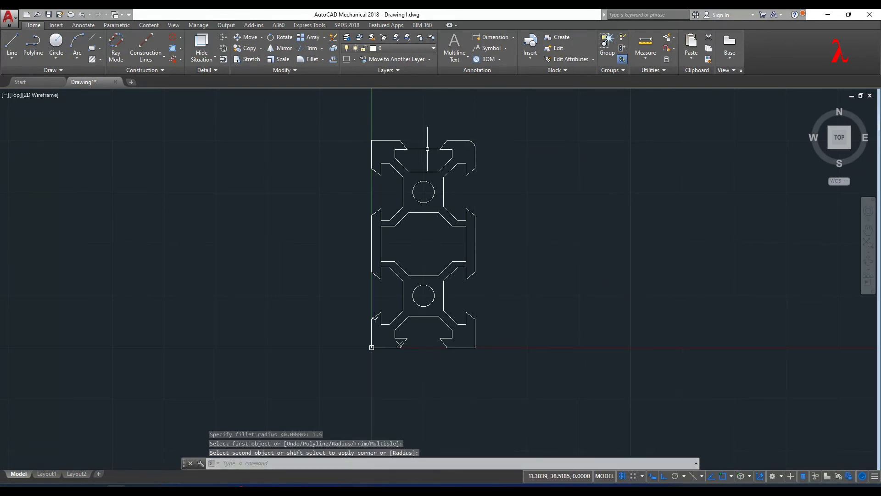
Fillet the upper-left, lower-left and lower-right outer corners of the profile with the same 1.5 radius
{"action": "key", "text": "Return"}
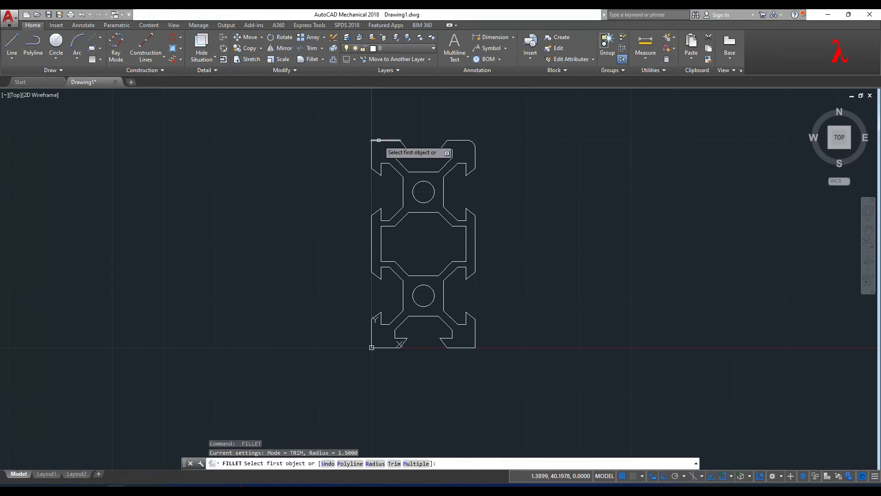
{"action": "left_click", "coordinate": [374, 140]}
{"action": "left_click", "coordinate": [371, 147]}
{"action": "key", "text": "Return"}
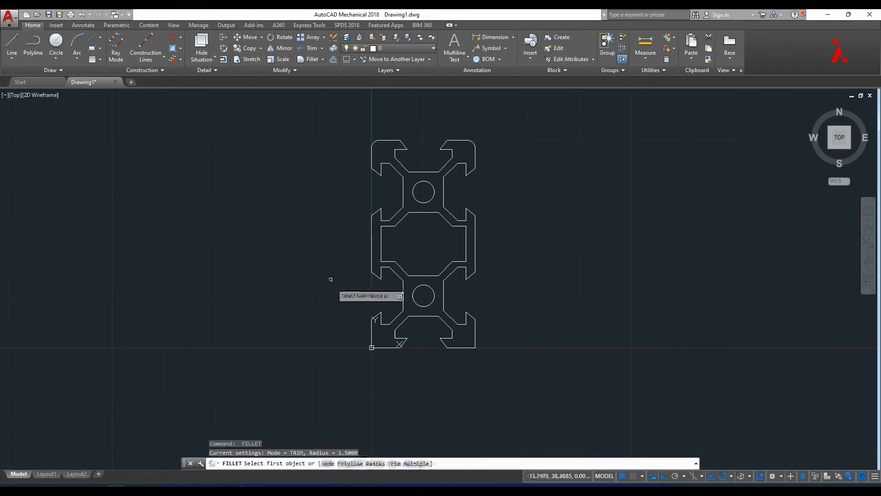
{"action": "left_click", "coordinate": [372, 340]}
{"action": "left_click", "coordinate": [383, 348]}
{"action": "key", "text": "Return"}
{"action": "left_click", "coordinate": [460, 347]}
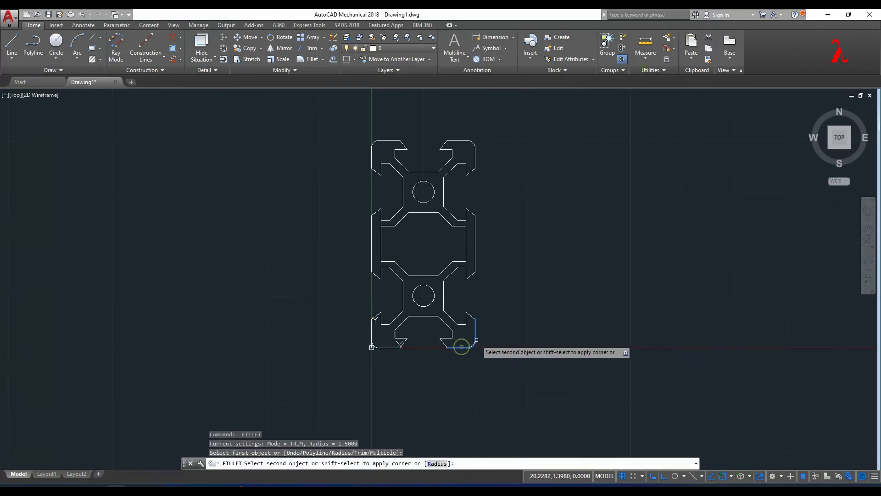
{"action": "left_click", "coordinate": [475, 338]}
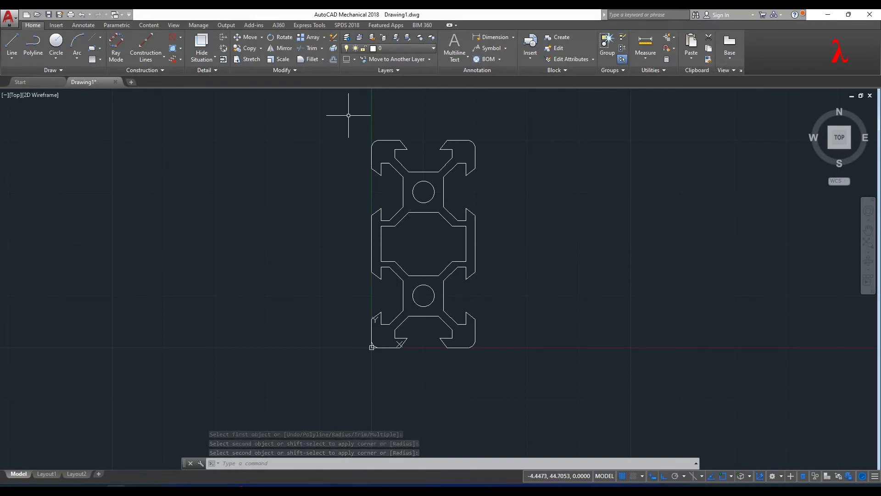
Join all of the profile's lines and arcs into polylines with the Join command
{"action": "scroll", "coordinate": [424, 233], "scroll_direction": "up", "scroll_amount": 2}
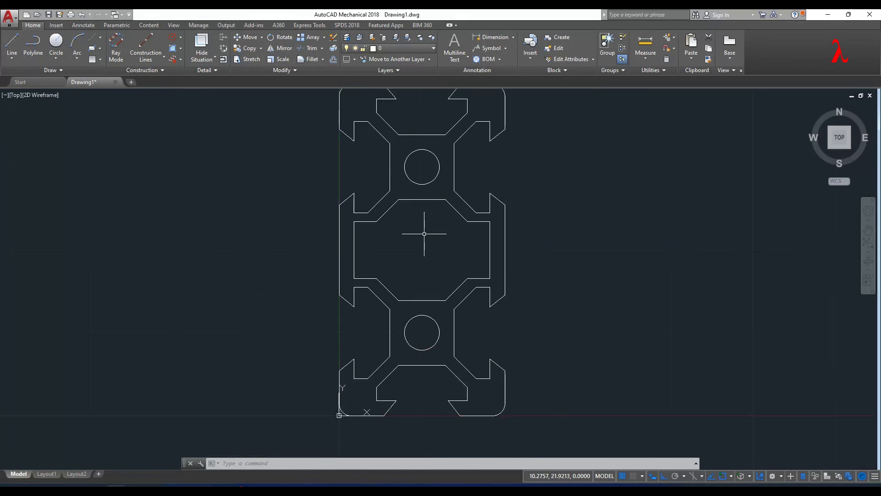
{"action": "scroll", "coordinate": [423, 239], "scroll_direction": "down", "scroll_amount": 2}
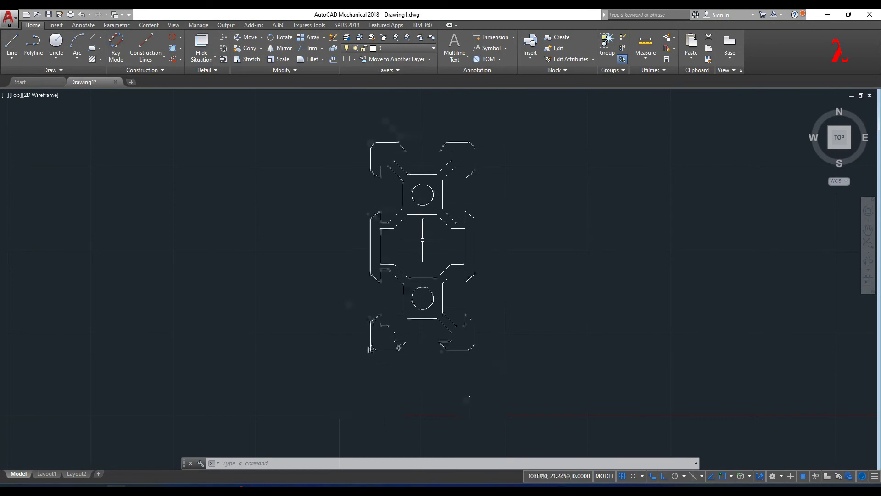
{"action": "left_click", "coordinate": [850, 152]}
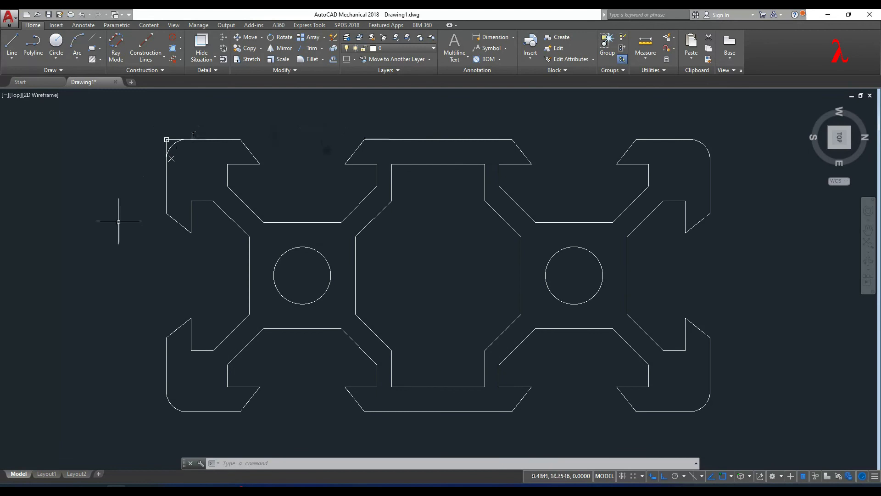
{"action": "left_click", "coordinate": [110, 104]}
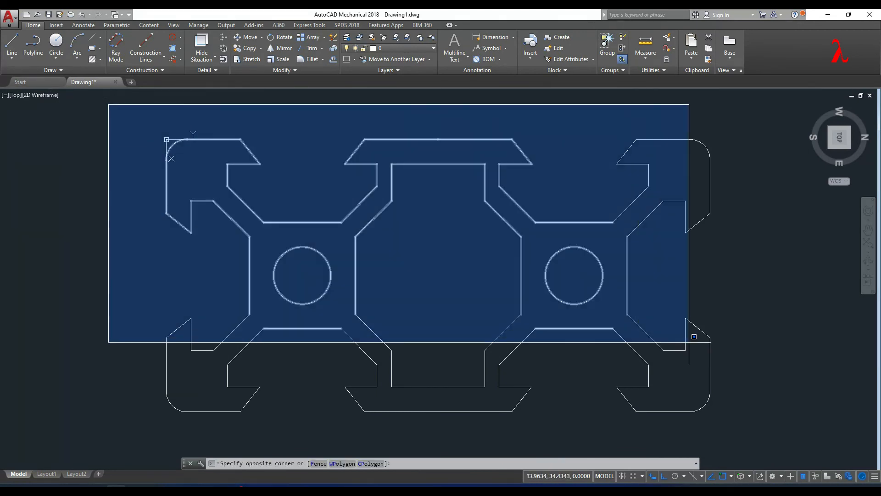
{"action": "left_click", "coordinate": [774, 426]}
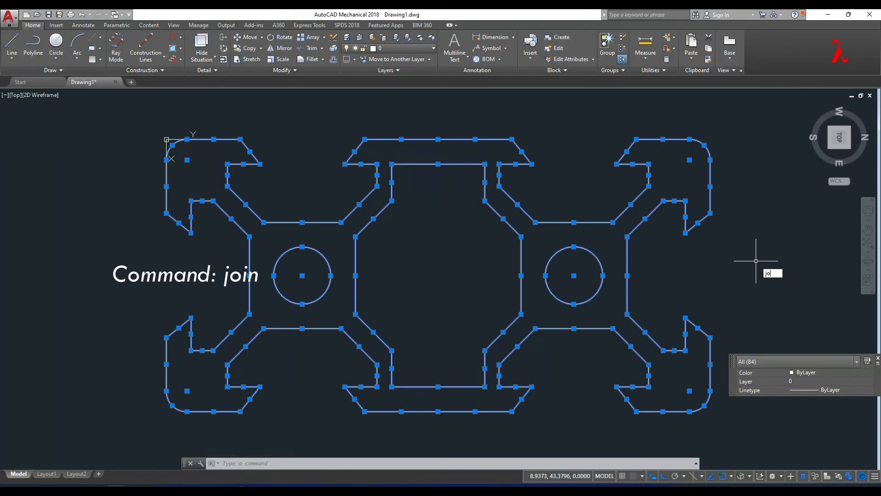
{"action": "key", "text": "Return"}
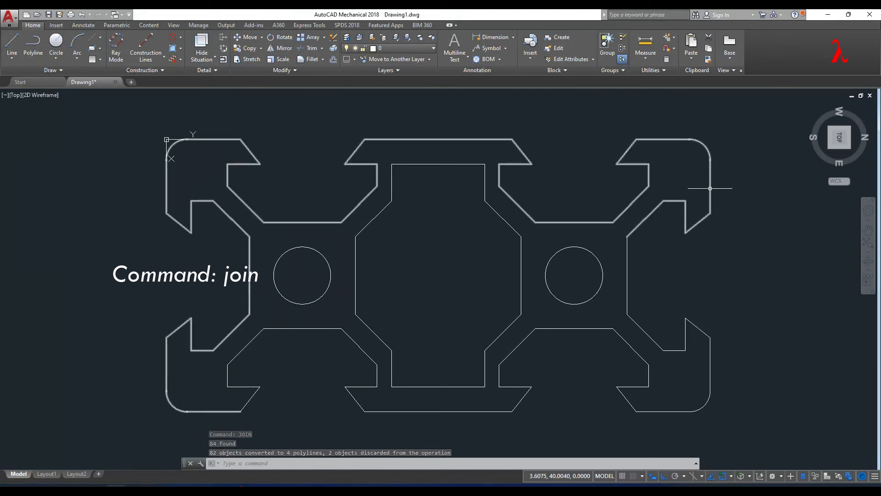
Join the three open polylines of the outer contour into a single polyline
{"action": "left_click", "coordinate": [710, 188]}
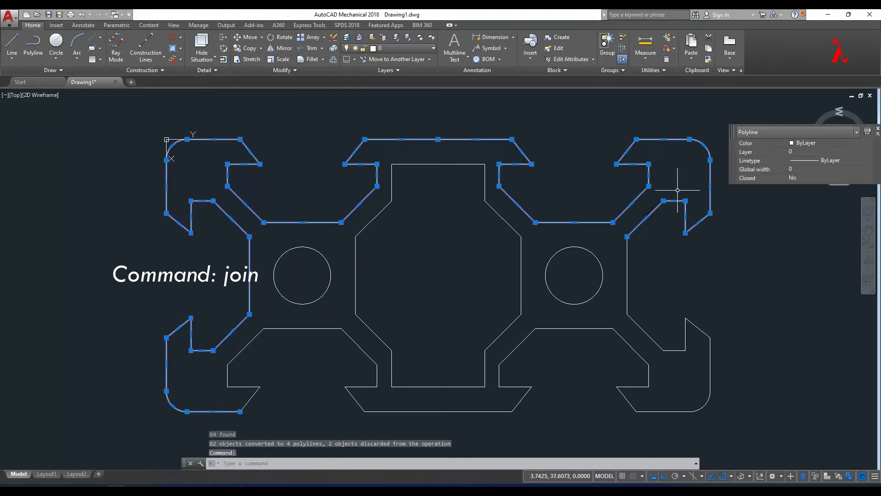
{"action": "left_click", "coordinate": [323, 327]}
{"action": "left_click", "coordinate": [449, 411]}
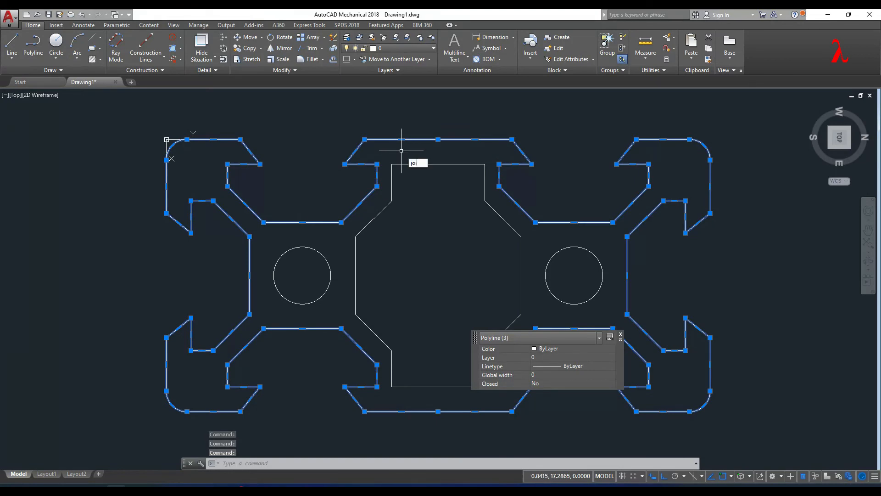
{"action": "key", "text": "Return"}
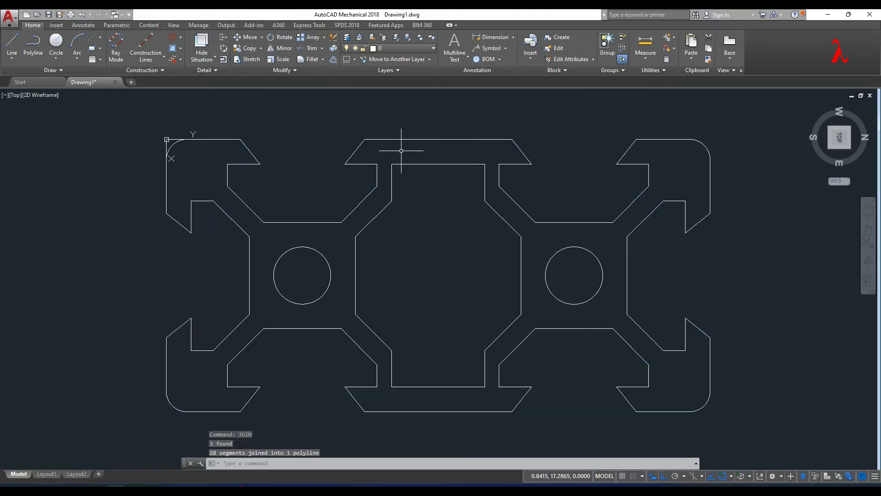
Select the joined outer contour and check its Closed property, including the available options, without changing it
{"action": "left_click", "coordinate": [262, 250]}
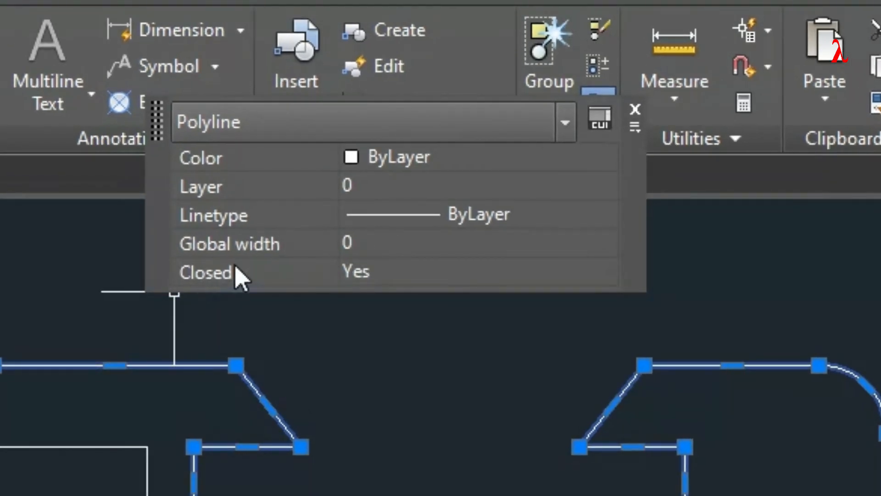
{"action": "left_click", "coordinate": [372, 276]}
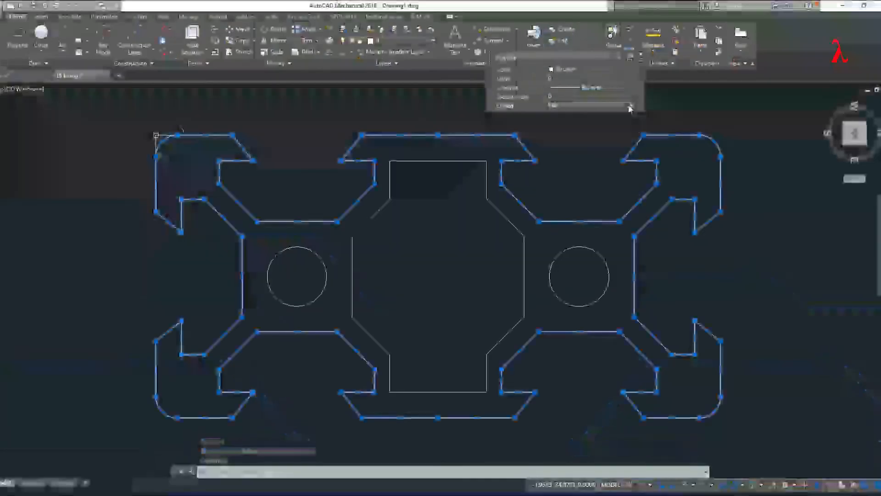
{"action": "left_click", "coordinate": [606, 272]}
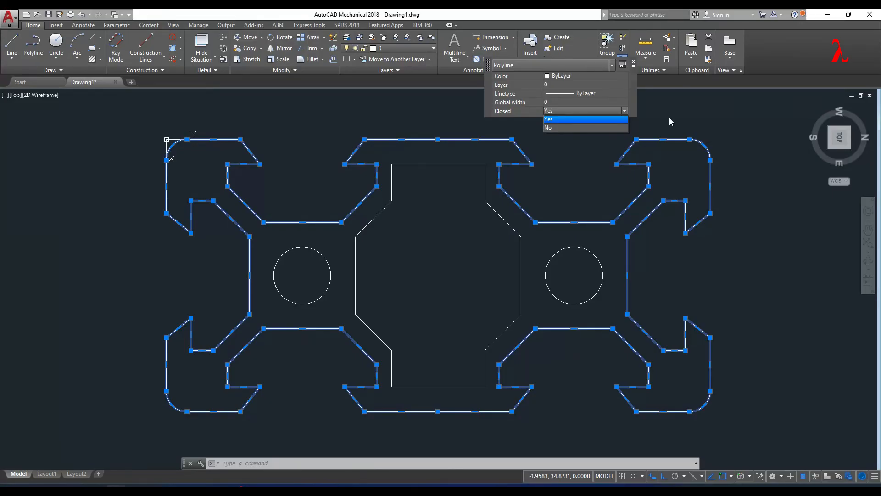
{"action": "key", "text": "Escape"}
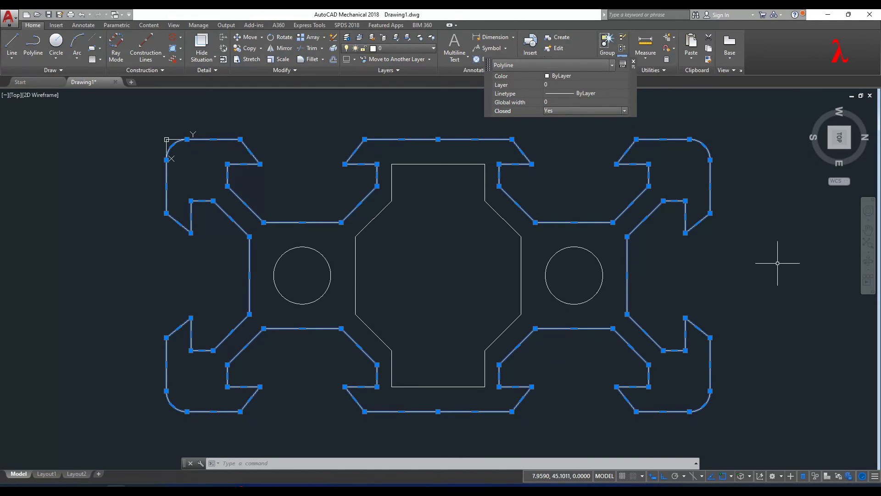
{"action": "key", "text": "Escape"}
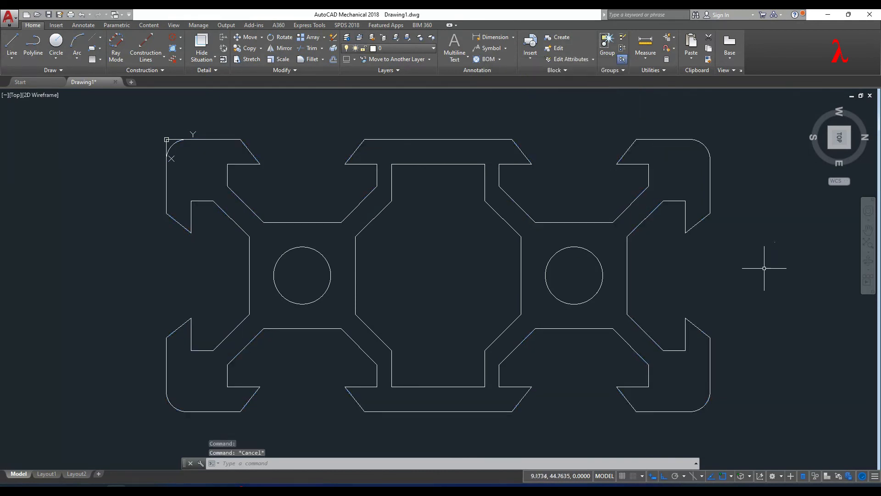
Switch the drawing to the SE Isometric view
{"action": "left_click", "coordinate": [831, 147]}
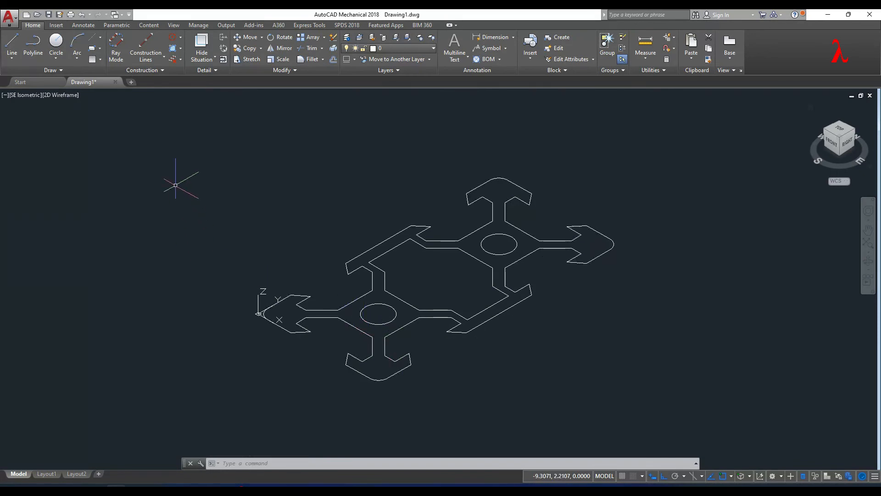
{"action": "left_click", "coordinate": [176, 115]}
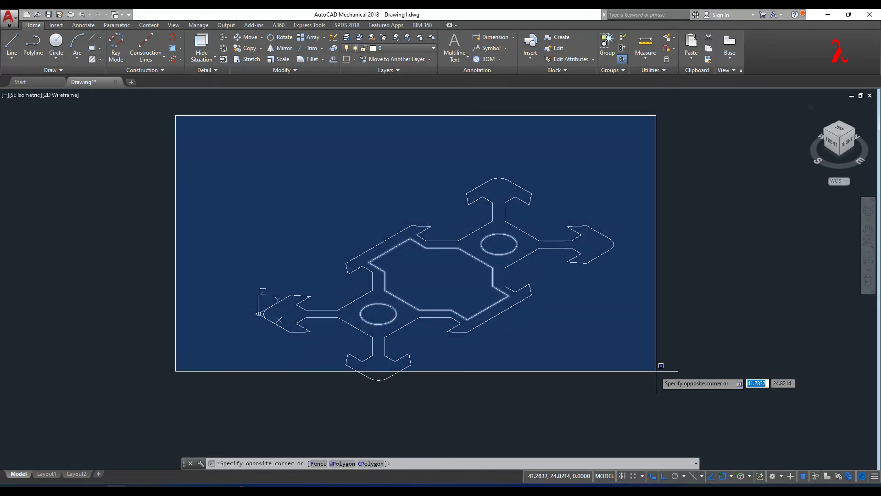
{"action": "left_click", "coordinate": [660, 403]}
{"action": "key", "text": "Escape"}
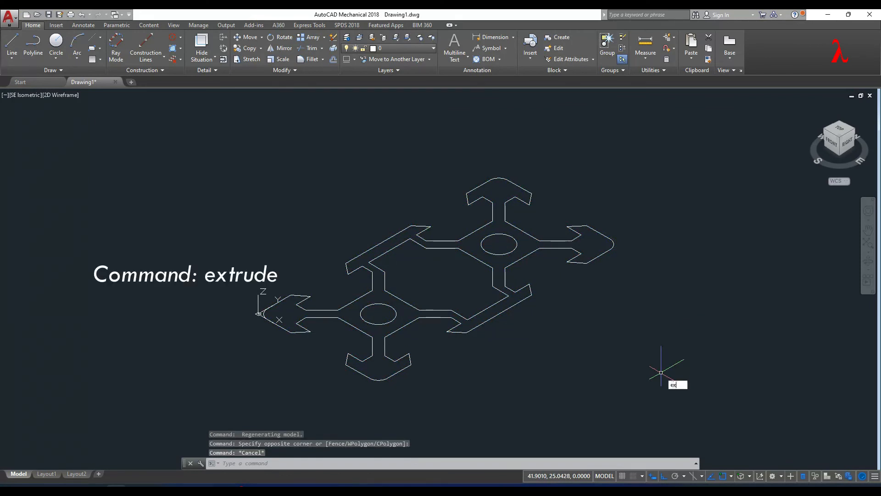
Extrude the outer contour, central cavity and both circles together to a height of 500
{"action": "type", "text": "extru"}
{"action": "key", "text": "Return"}
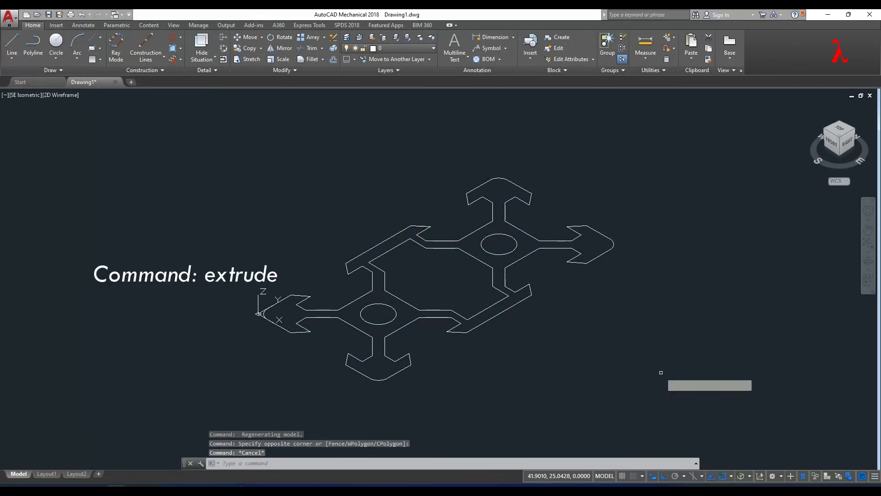
{"action": "left_click", "coordinate": [174, 115]}
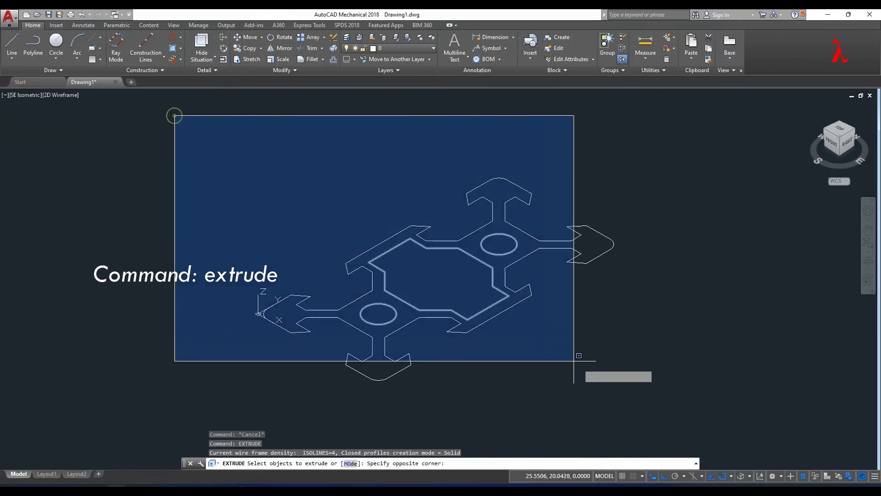
{"action": "left_click", "coordinate": [681, 406]}
{"action": "key", "text": "Return"}
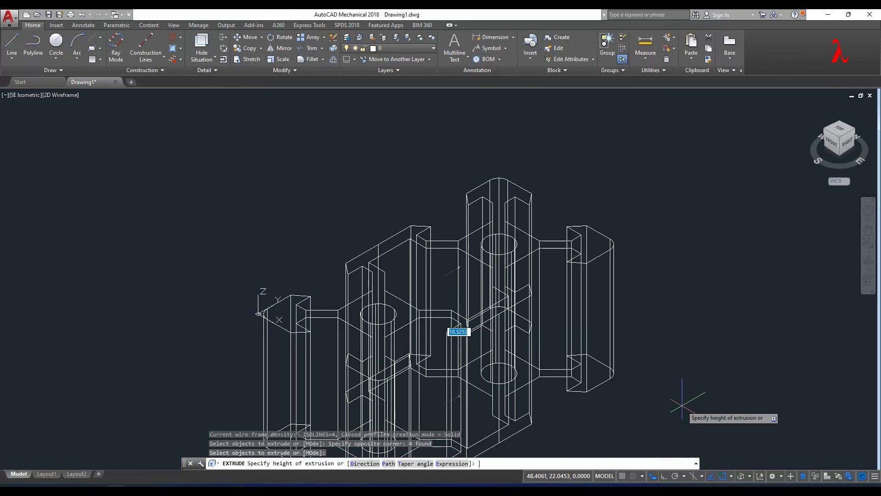
{"action": "scroll", "coordinate": [481, 379], "scroll_direction": "down", "scroll_amount": 4}
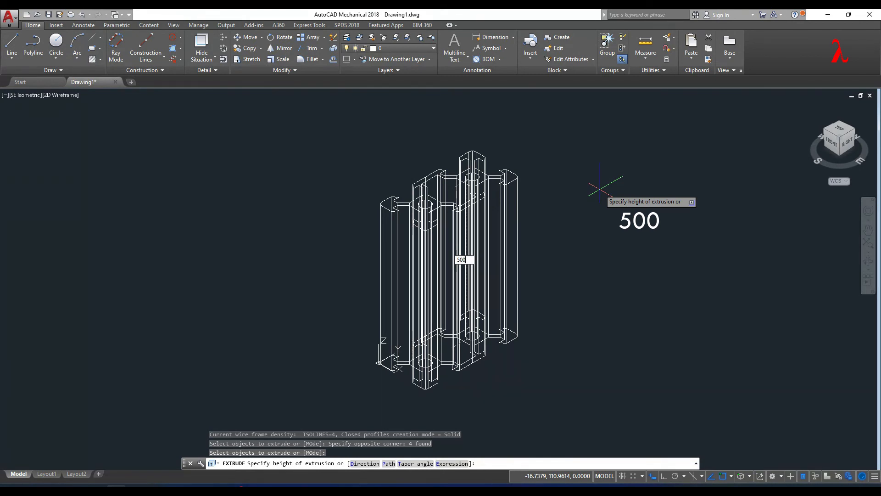
{"action": "key", "text": "Return"}
Switch the visual style of the extruded profile's view to Realistic
{"action": "scroll", "coordinate": [442, 402], "scroll_direction": "down", "scroll_amount": 2}
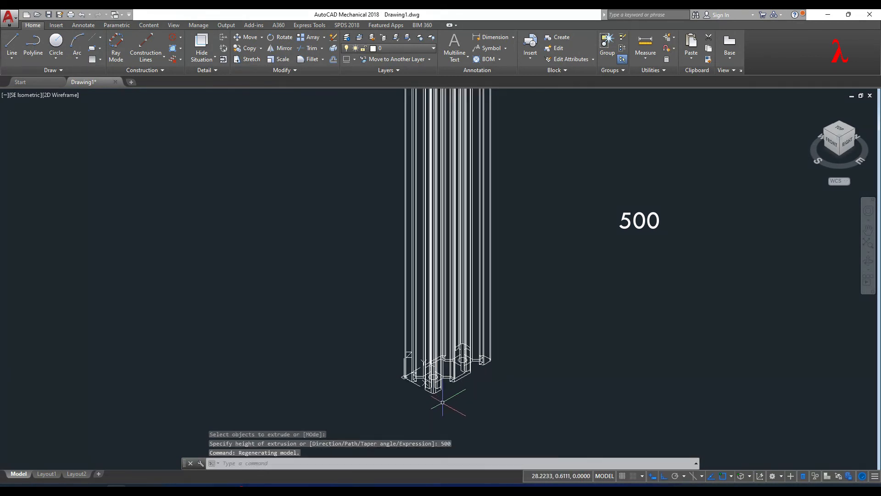
{"action": "scroll", "coordinate": [442, 402], "scroll_direction": "down", "scroll_amount": 4}
{"action": "scroll", "coordinate": [436, 187], "scroll_direction": "up", "scroll_amount": 5}
{"action": "scroll", "coordinate": [415, 178], "scroll_direction": "up", "scroll_amount": 2}
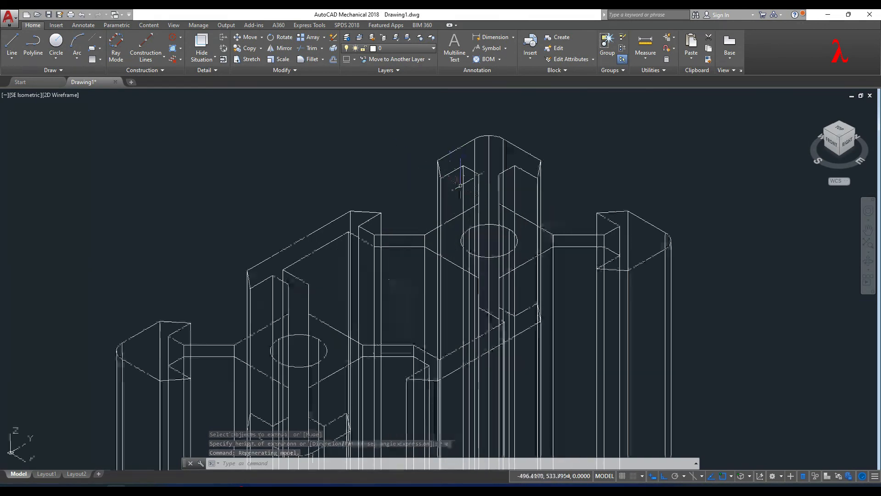
{"action": "scroll", "coordinate": [427, 147], "scroll_direction": "down", "scroll_amount": 3}
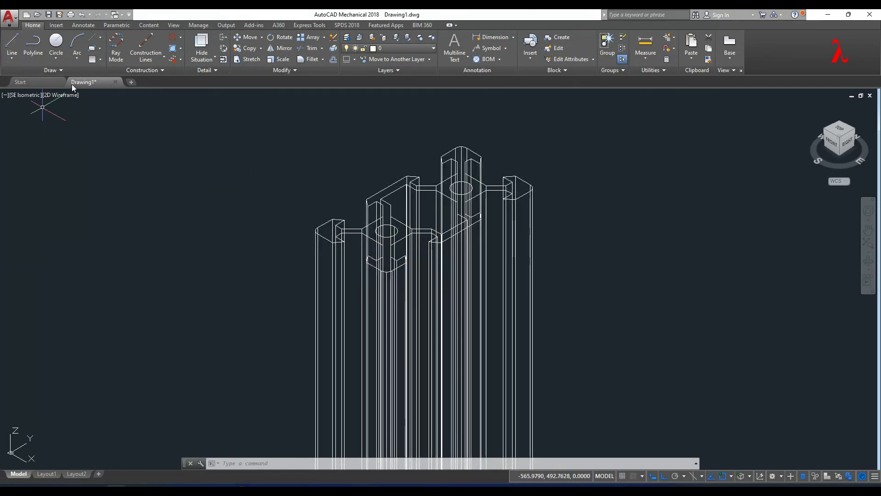
{"action": "left_click", "coordinate": [55, 94]}
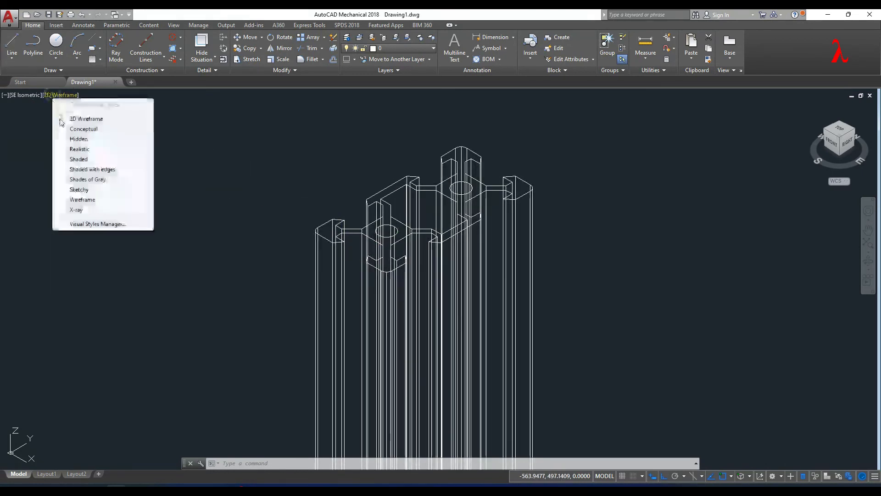
{"action": "left_click", "coordinate": [80, 149]}
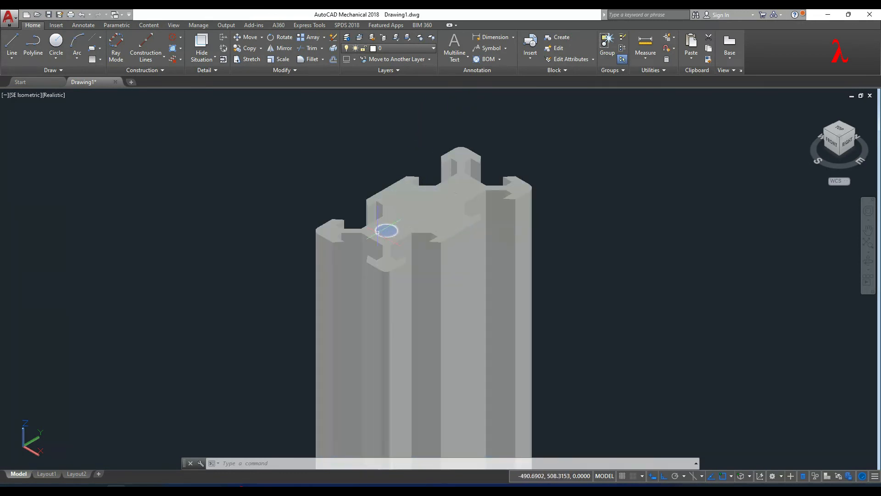
Subtract the two circular cylinders and the central cavity solid from the outer profile solid
{"action": "left_click", "coordinate": [376, 232]}
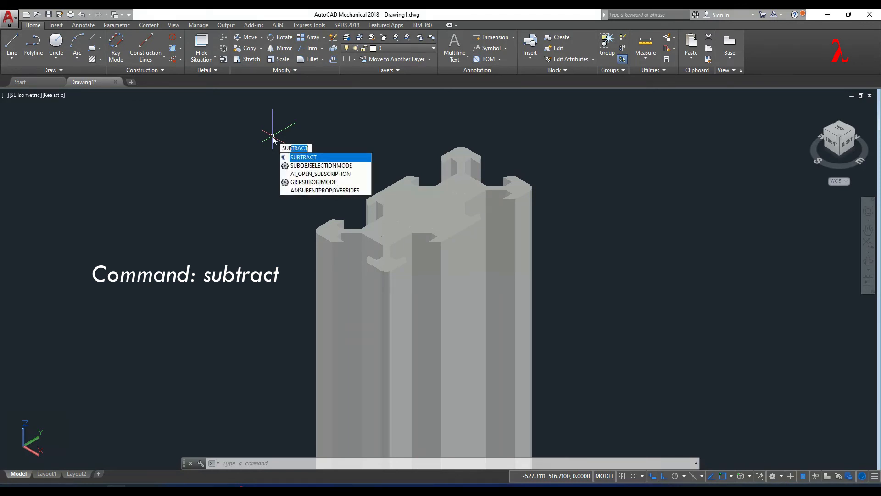
{"action": "key", "text": "Return"}
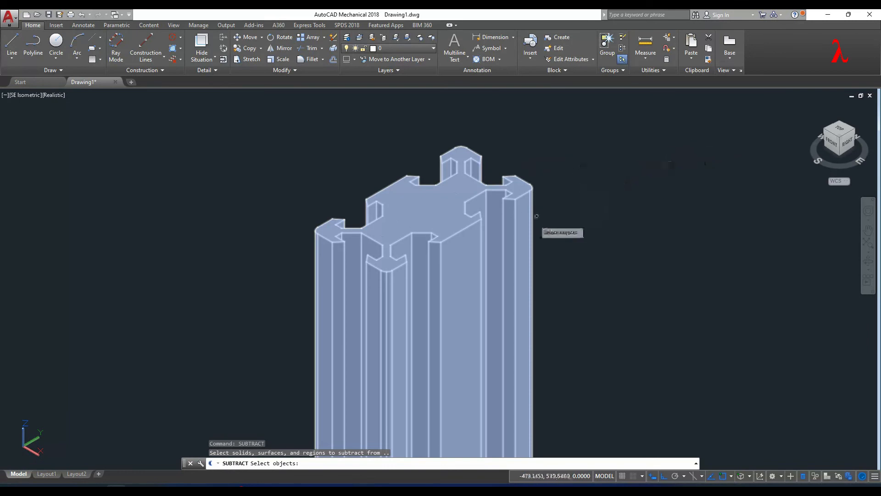
{"action": "left_click", "coordinate": [511, 217]}
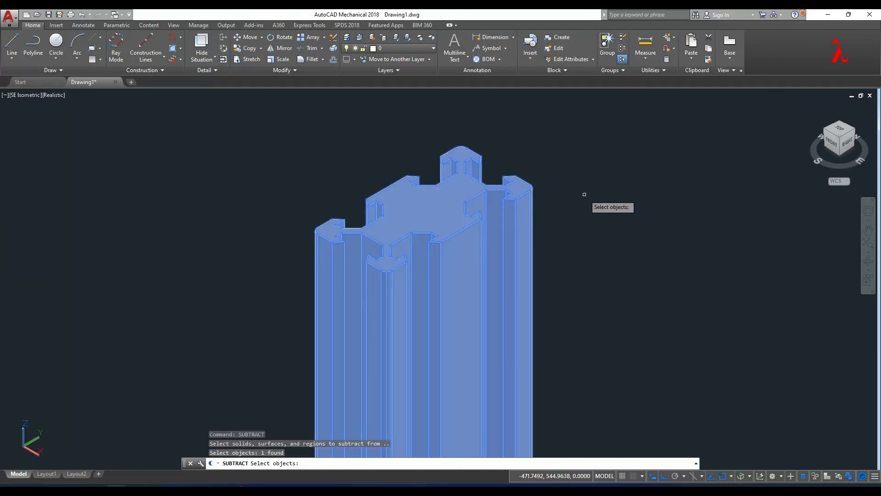
{"action": "key", "text": "Return"}
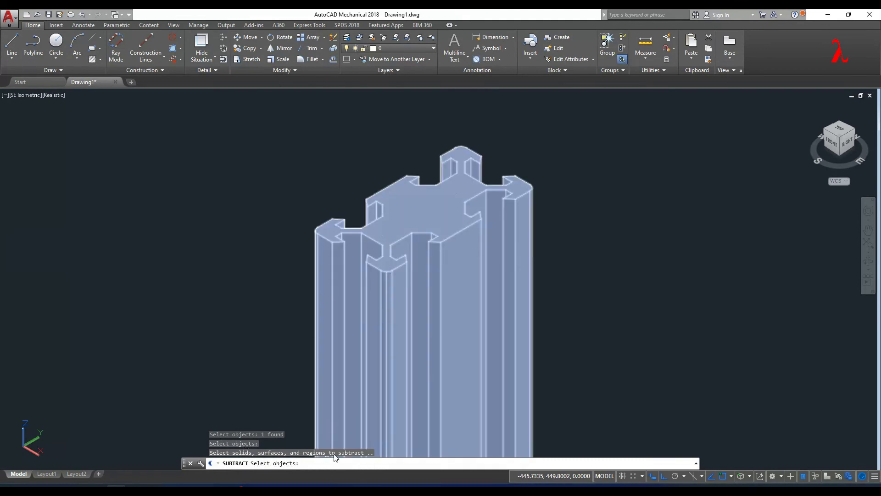
{"action": "left_click", "coordinate": [390, 229]}
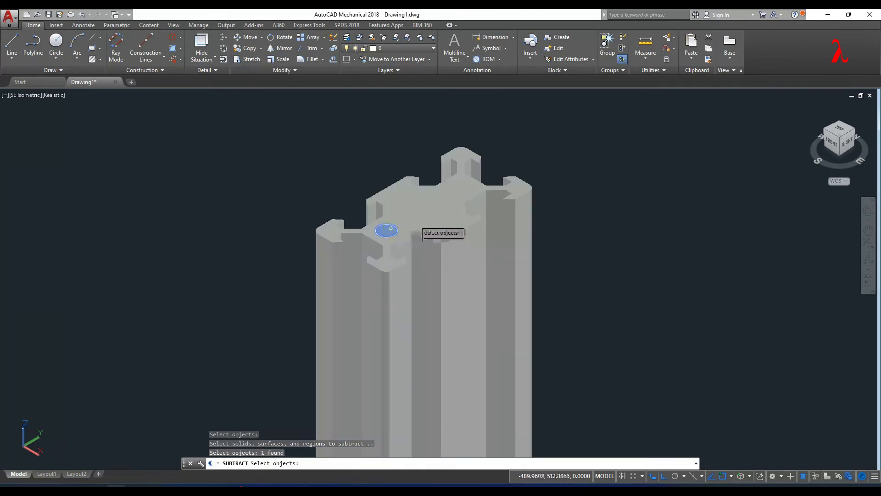
{"action": "left_click", "coordinate": [420, 212]}
{"action": "left_click", "coordinate": [464, 186]}
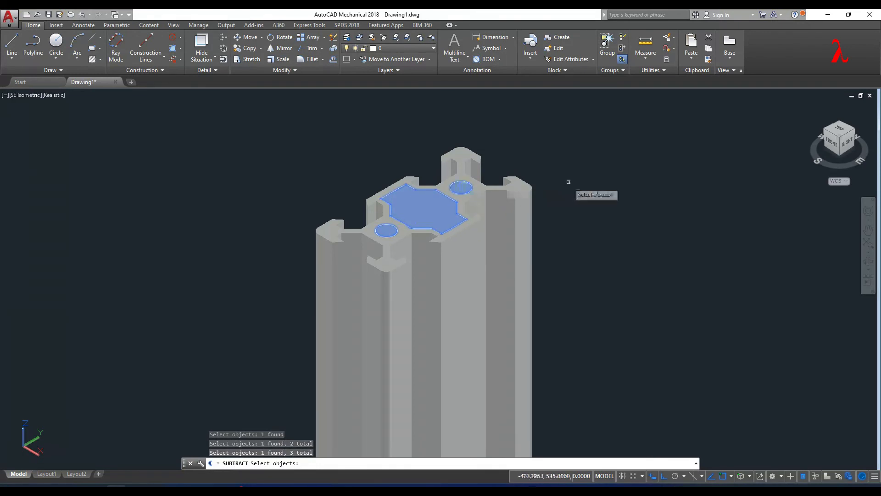